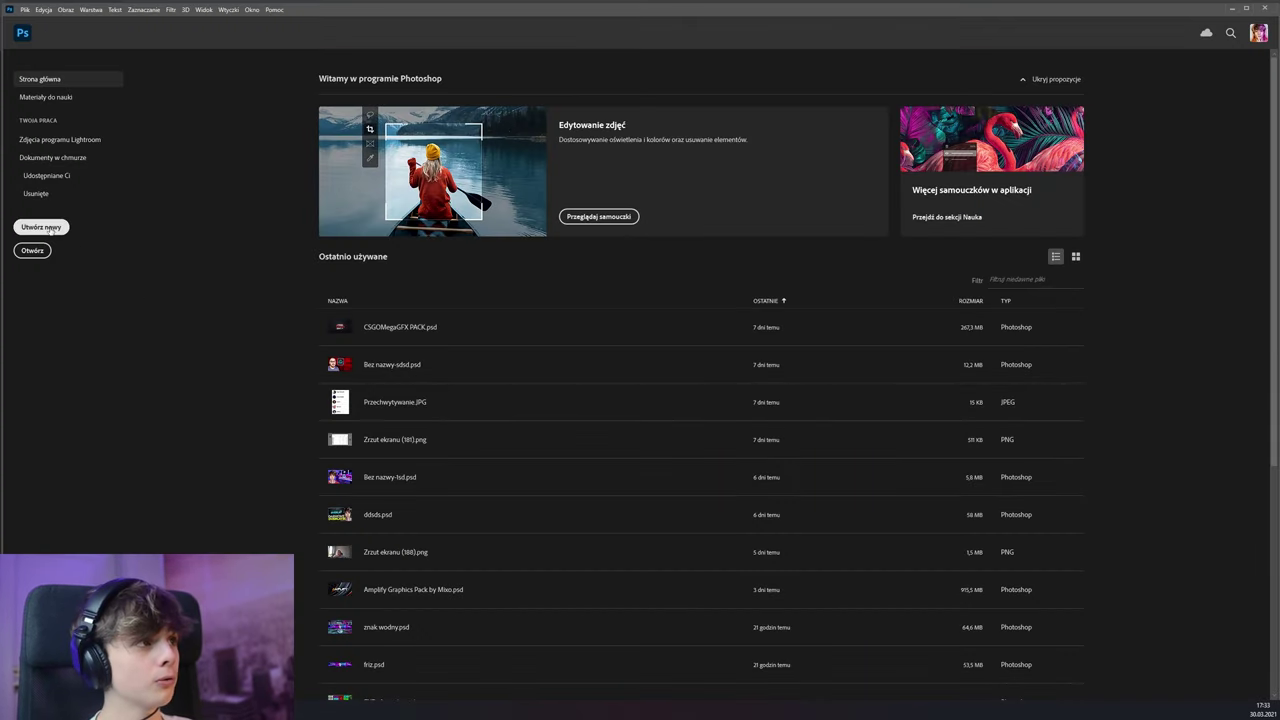
Create a new blank document from the recent 1280 x 720 px, 72 ppi preset with a white background
click(44, 227)
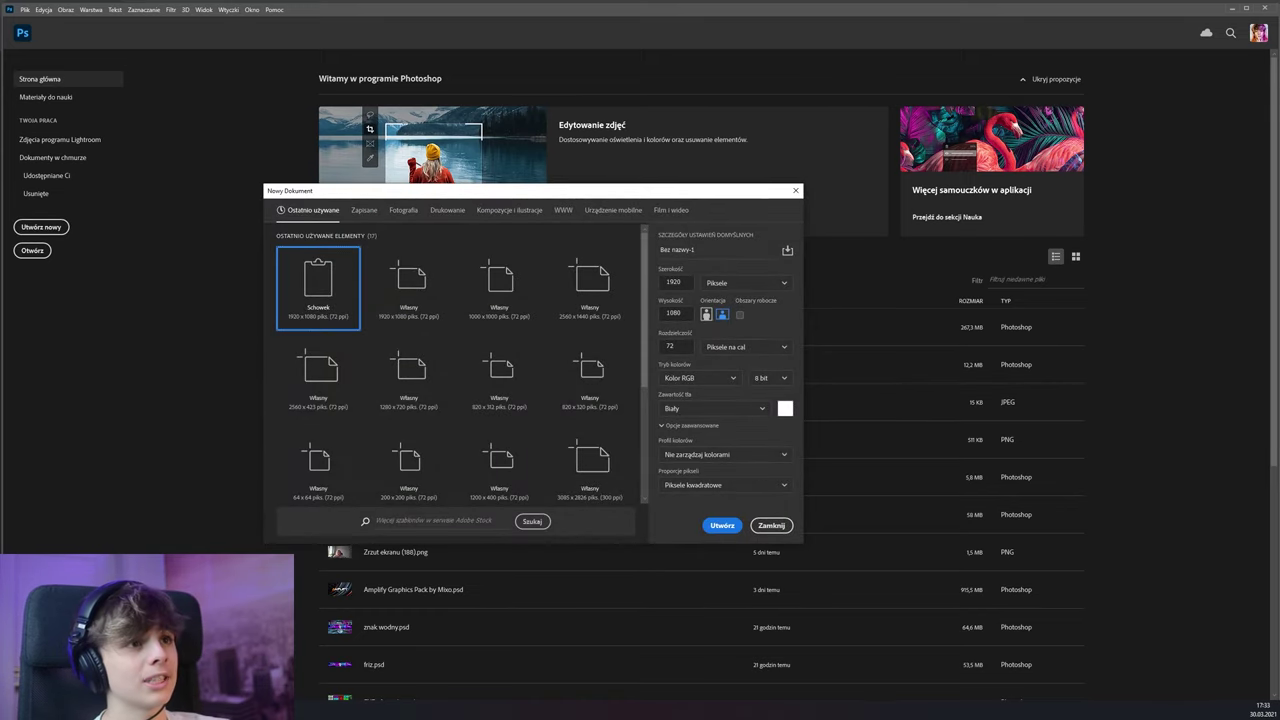
click(673, 282)
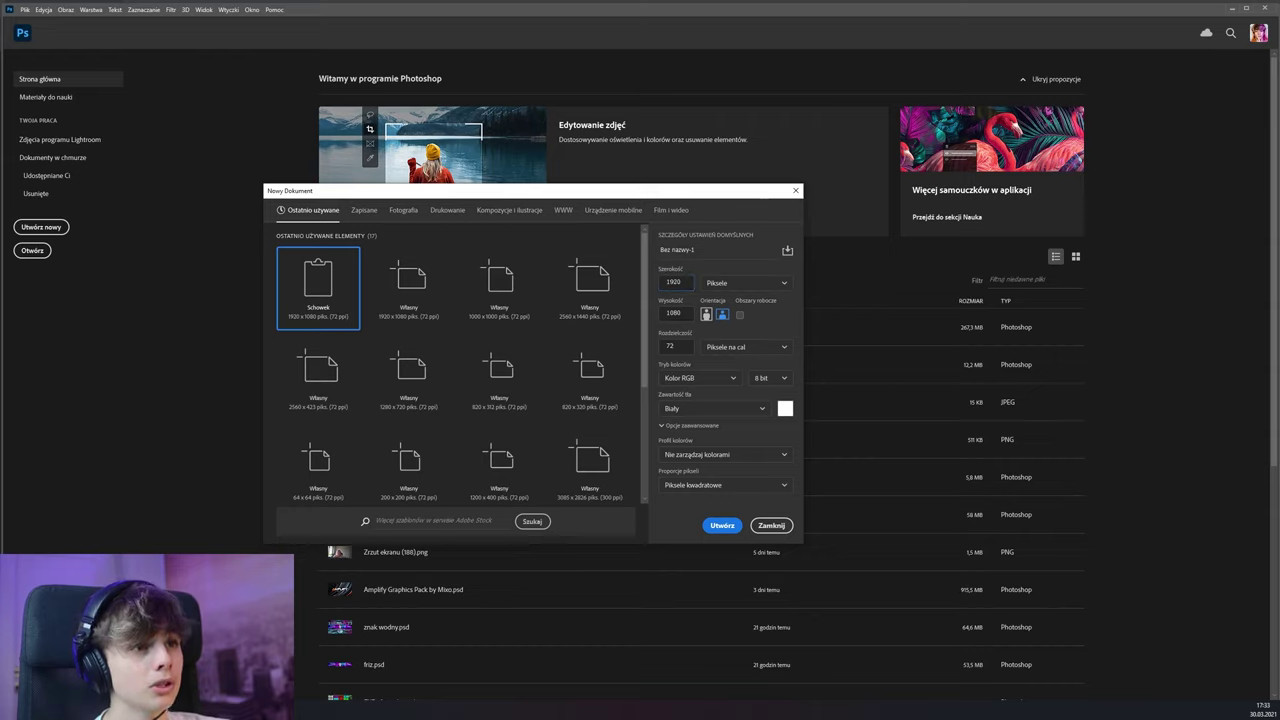
click(672, 346)
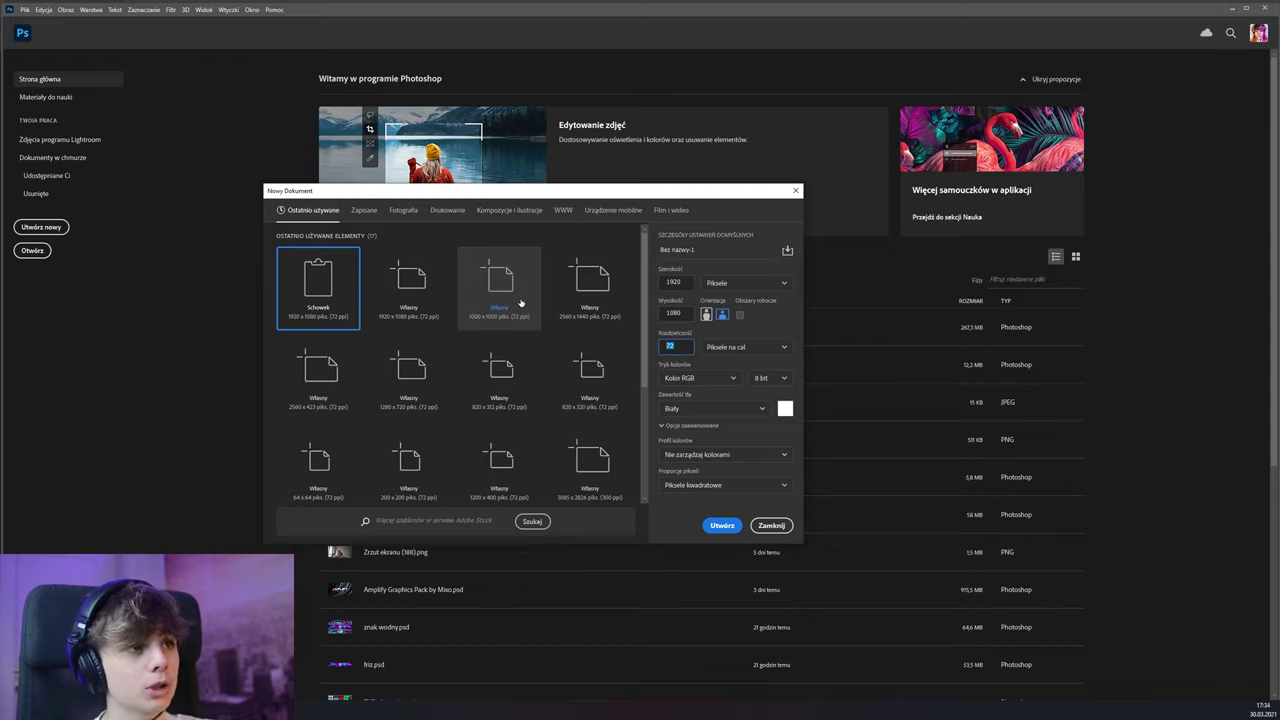
scroll(440, 400, down, 1)
click(424, 345)
scroll(543, 363, up, 1)
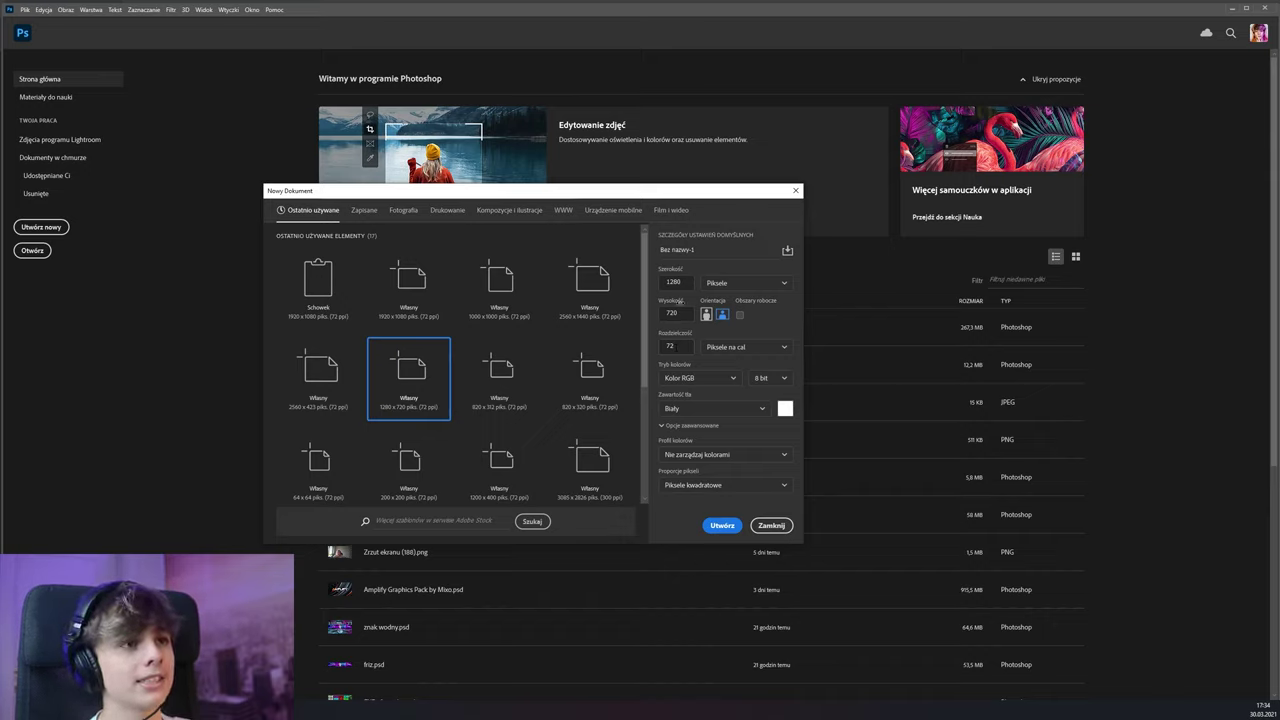
click(676, 313)
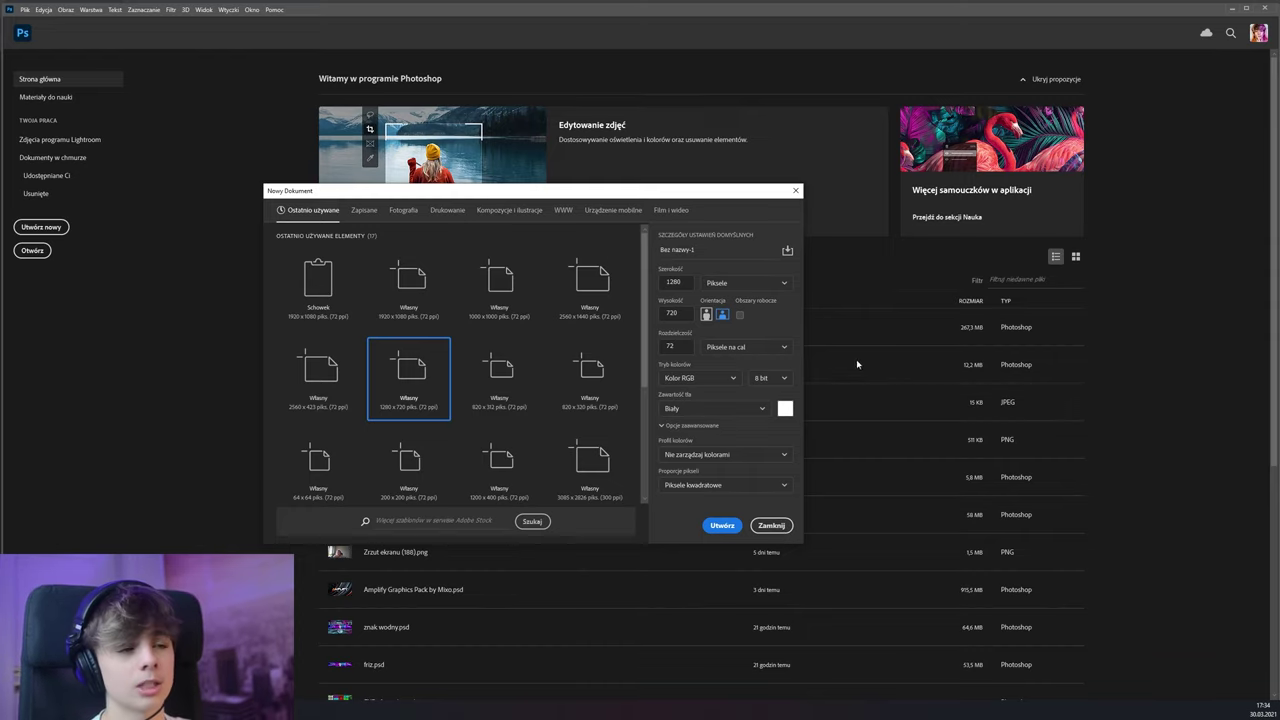
click(720, 526)
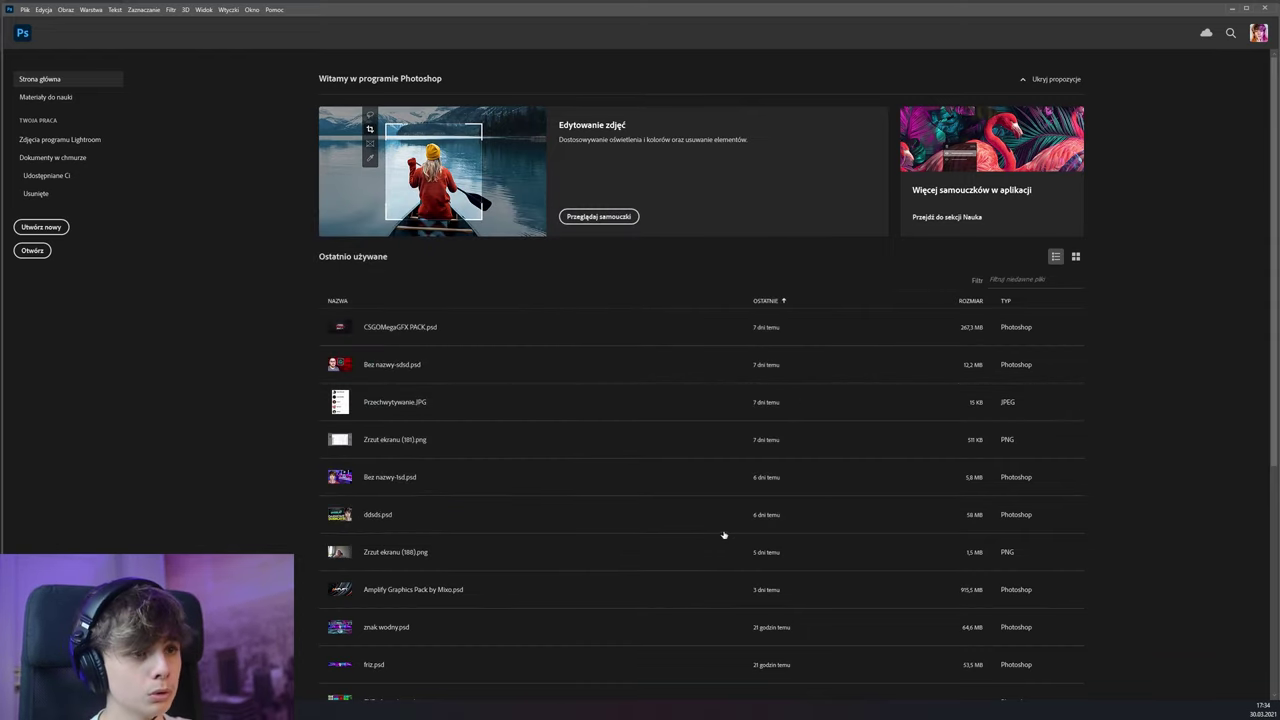
scroll(562, 424, down, 1)
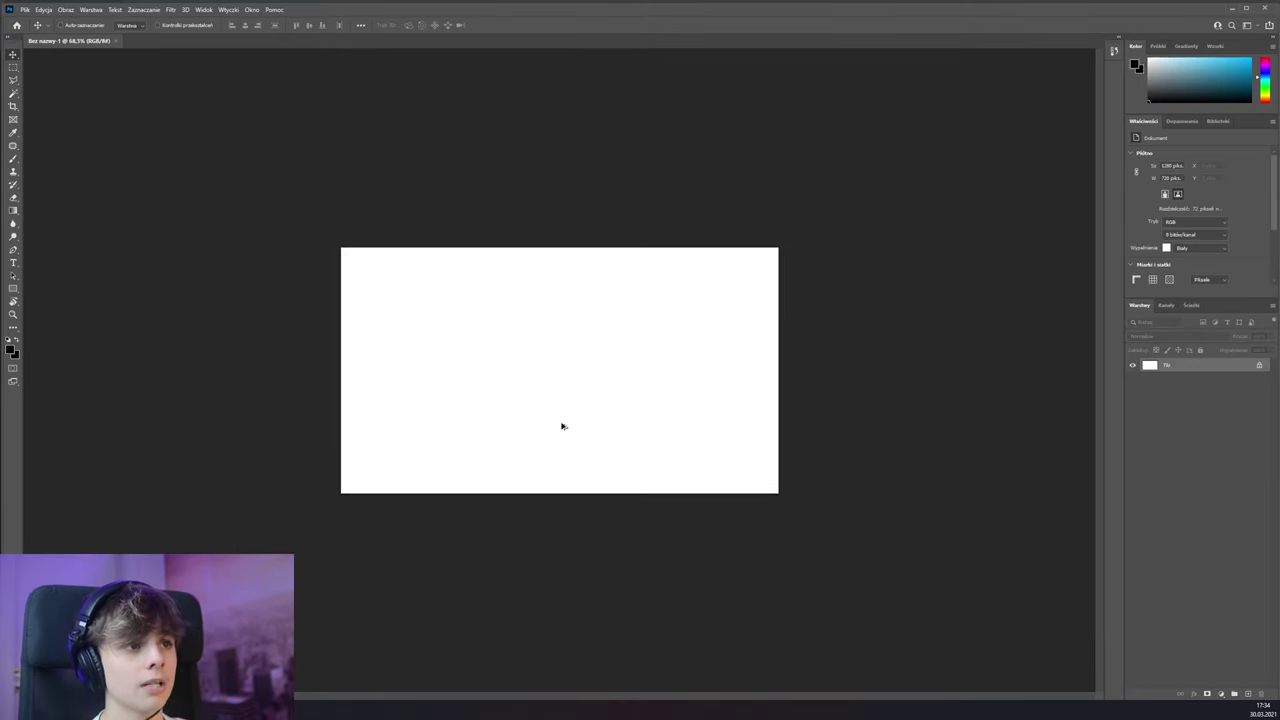
scroll(562, 424, up, 1)
scroll(486, 463, down, 1)
scroll(490, 462, up, 2)
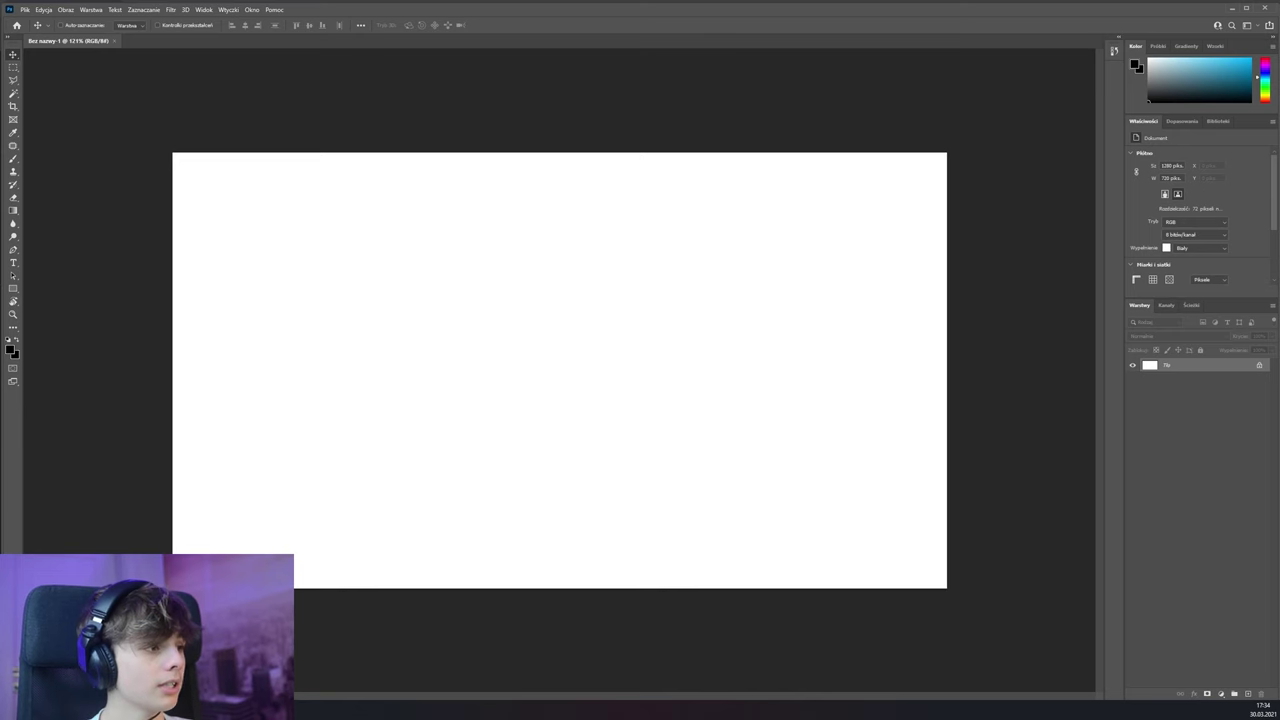
Copy the "STUDIO ZA 100,000ZŁ" thumbnail from the Google image results in the browser and paste it into the blank Photoshop document
key(alt+Tab)
key(alt+Tab)
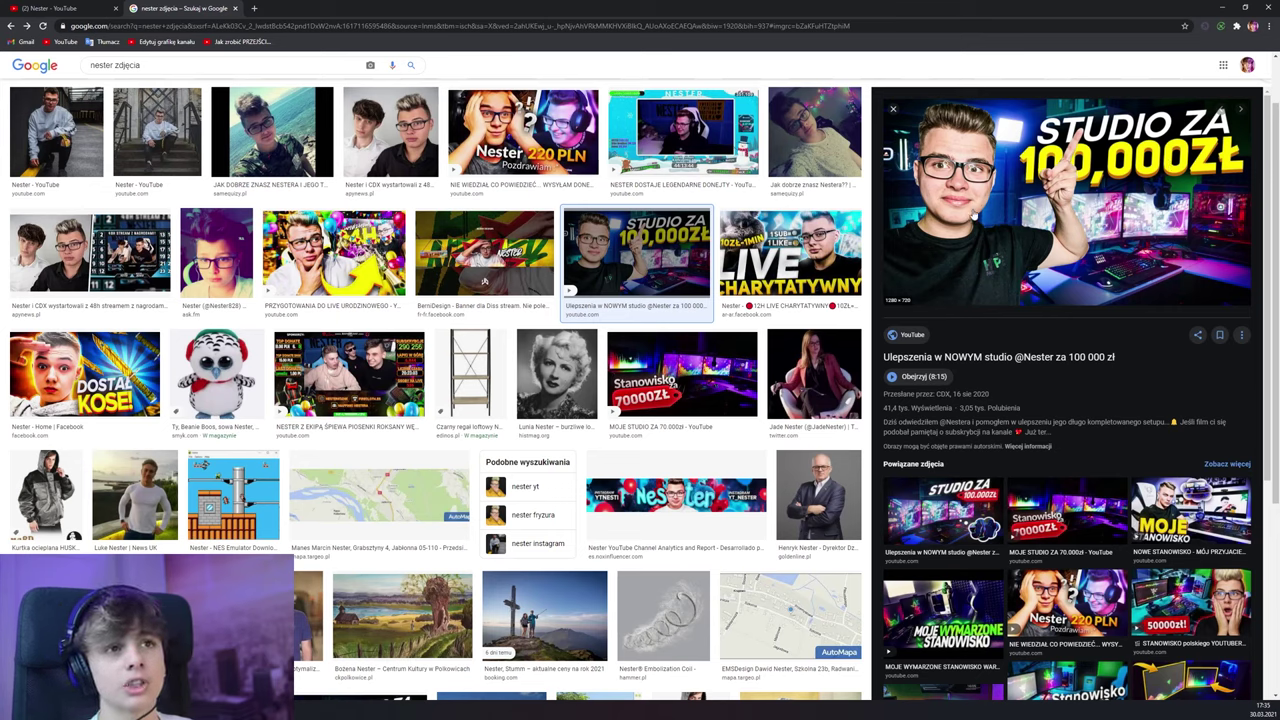
right_click(979, 215)
click(1033, 333)
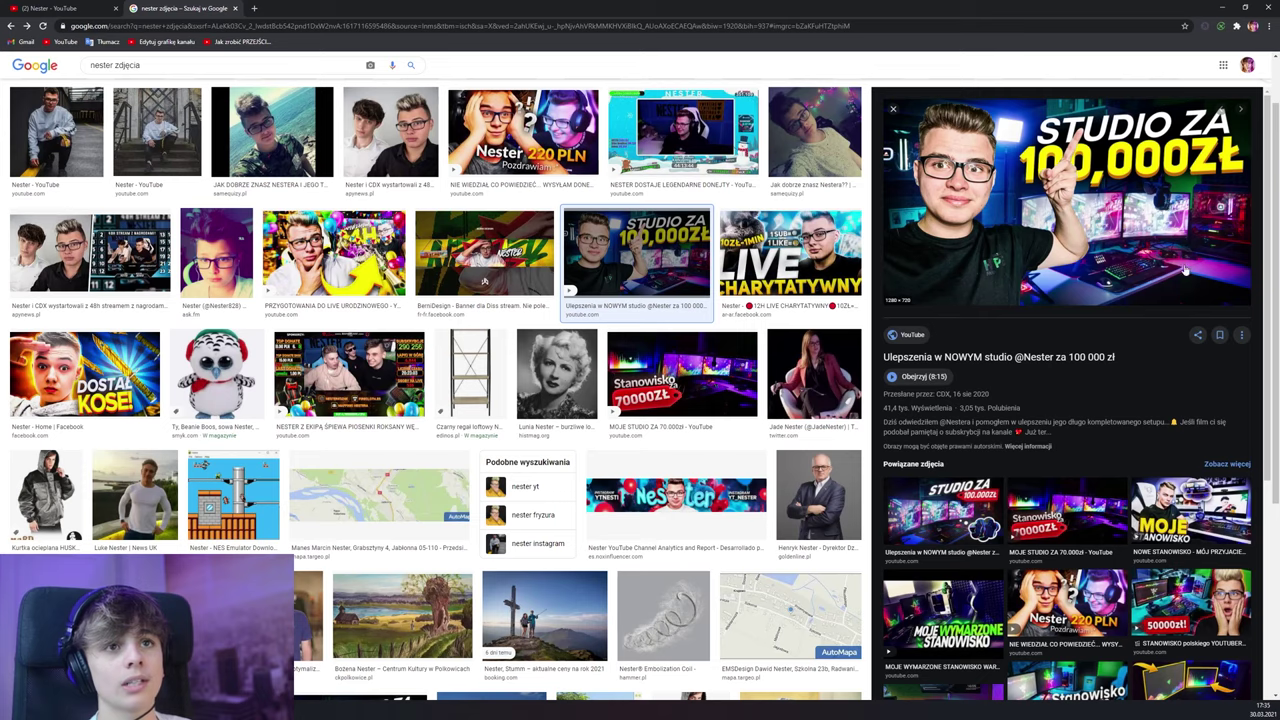
click(1221, 8)
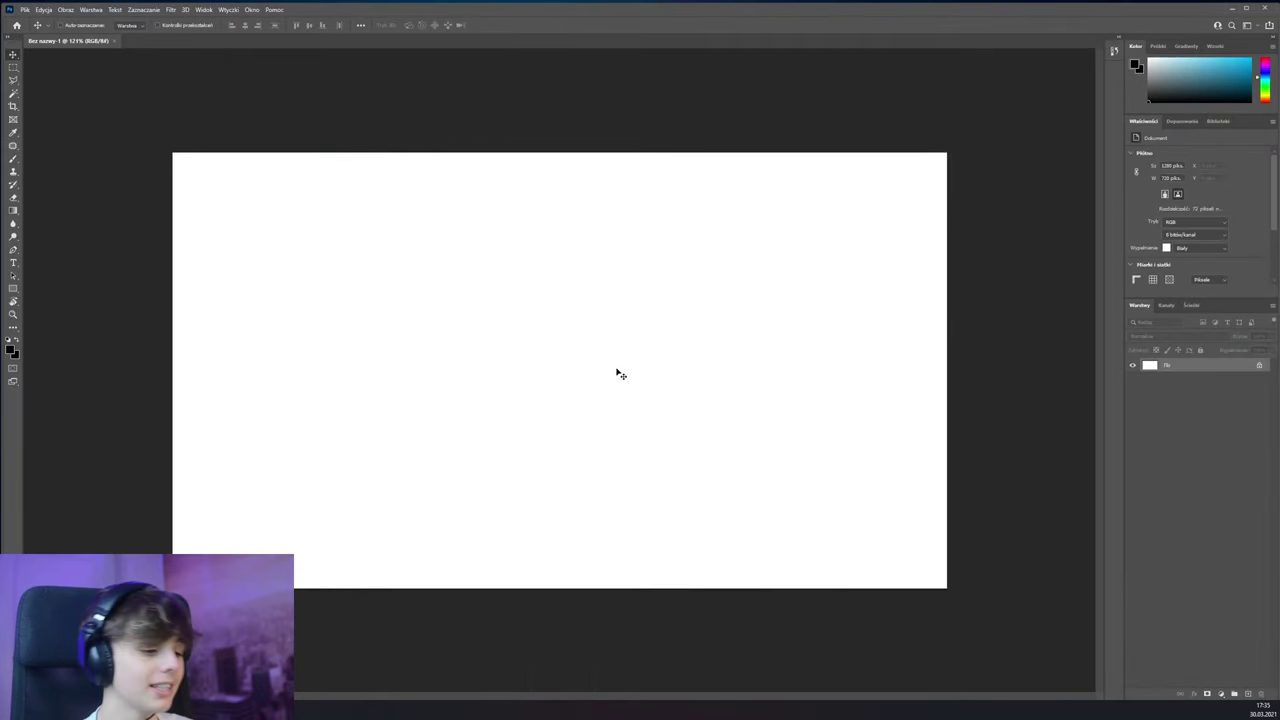
key(ctrl+v)
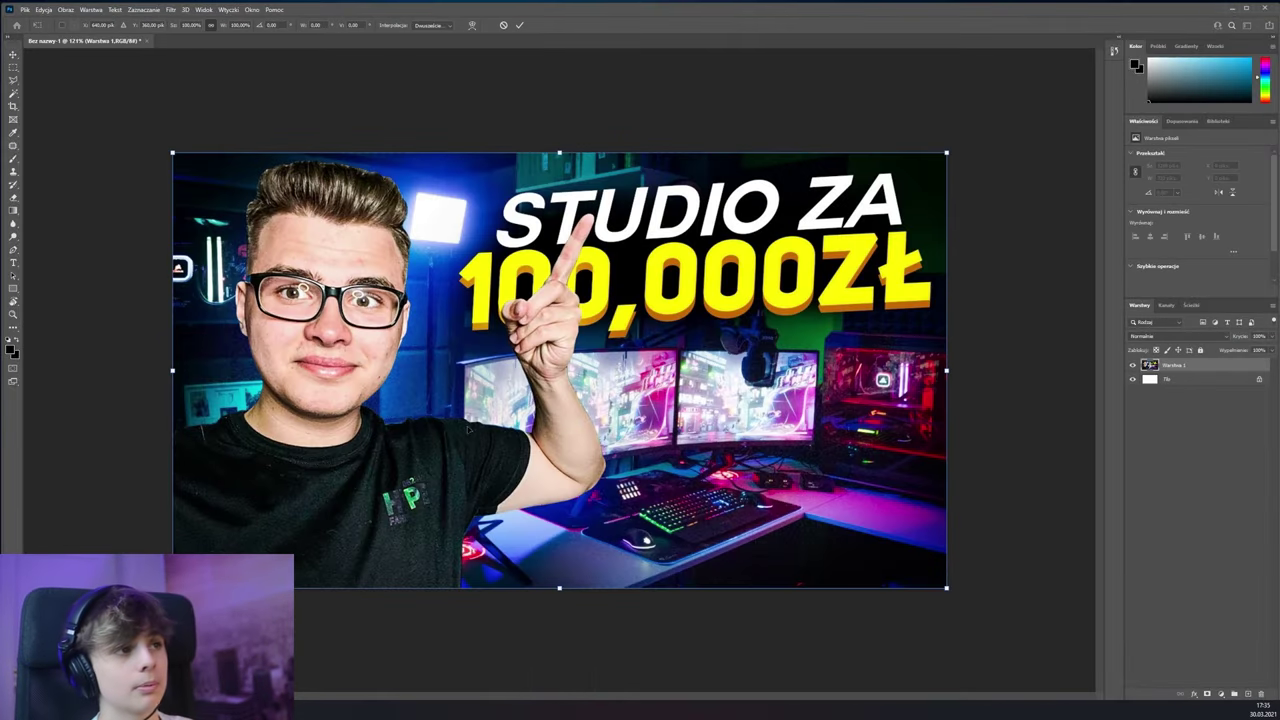
key(Return)
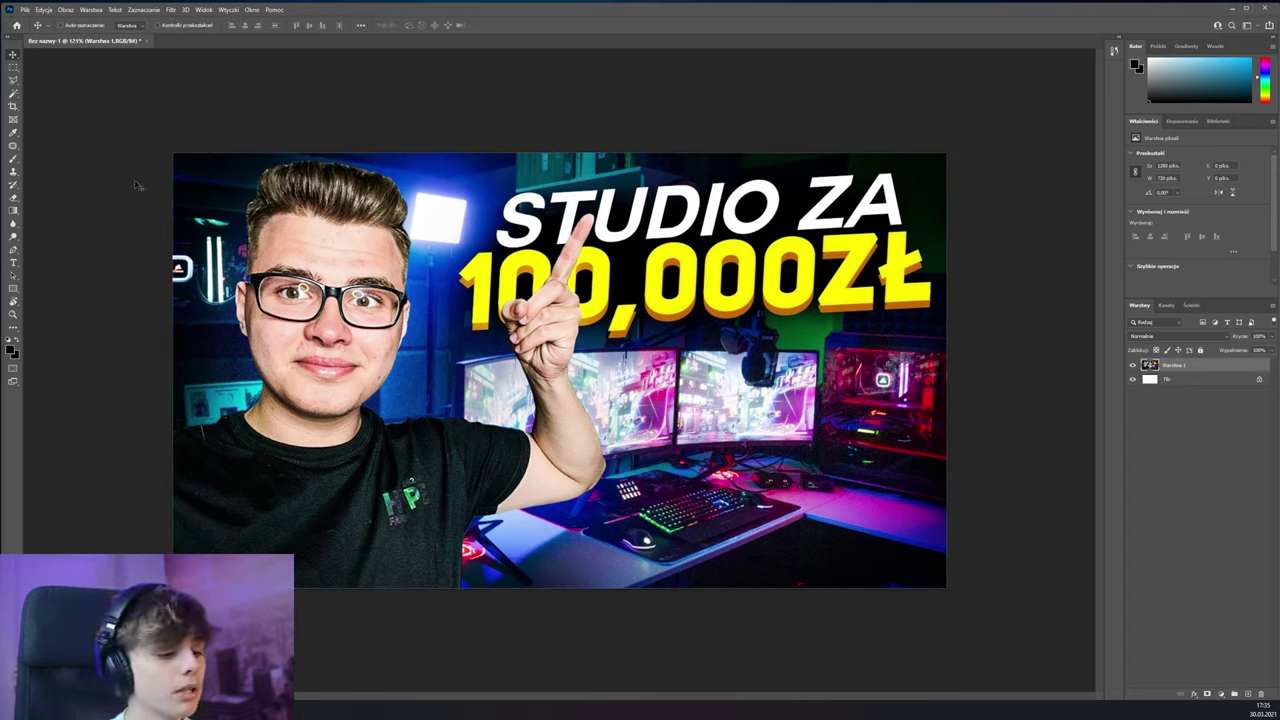
Trace a rough closed path around the man and his raised arm with the freehand pen
key(j)
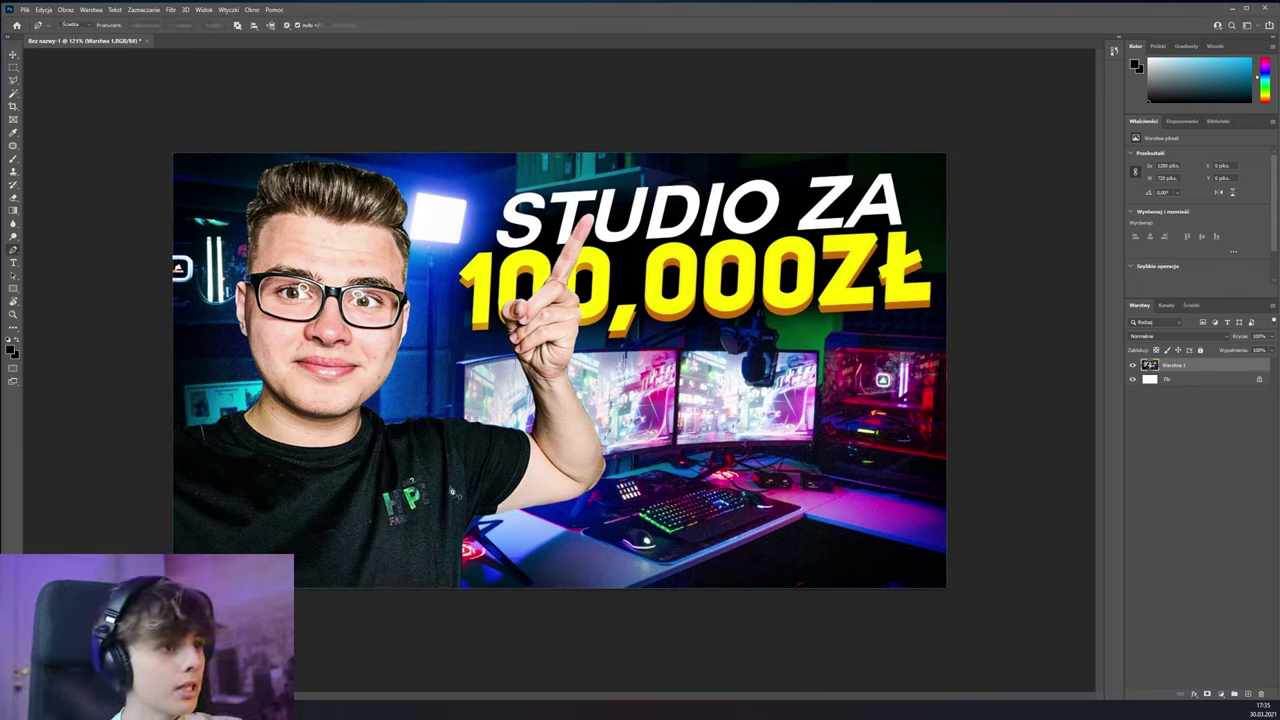
click(460, 583)
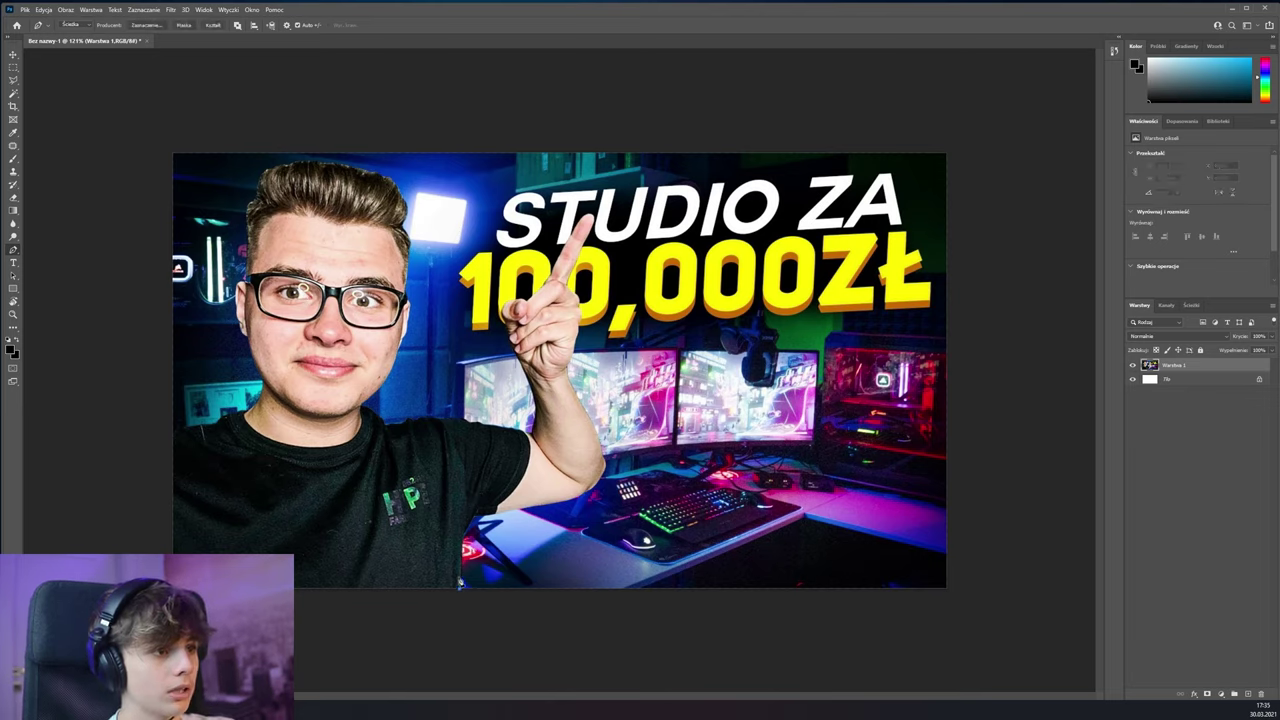
click(459, 588)
click(466, 528)
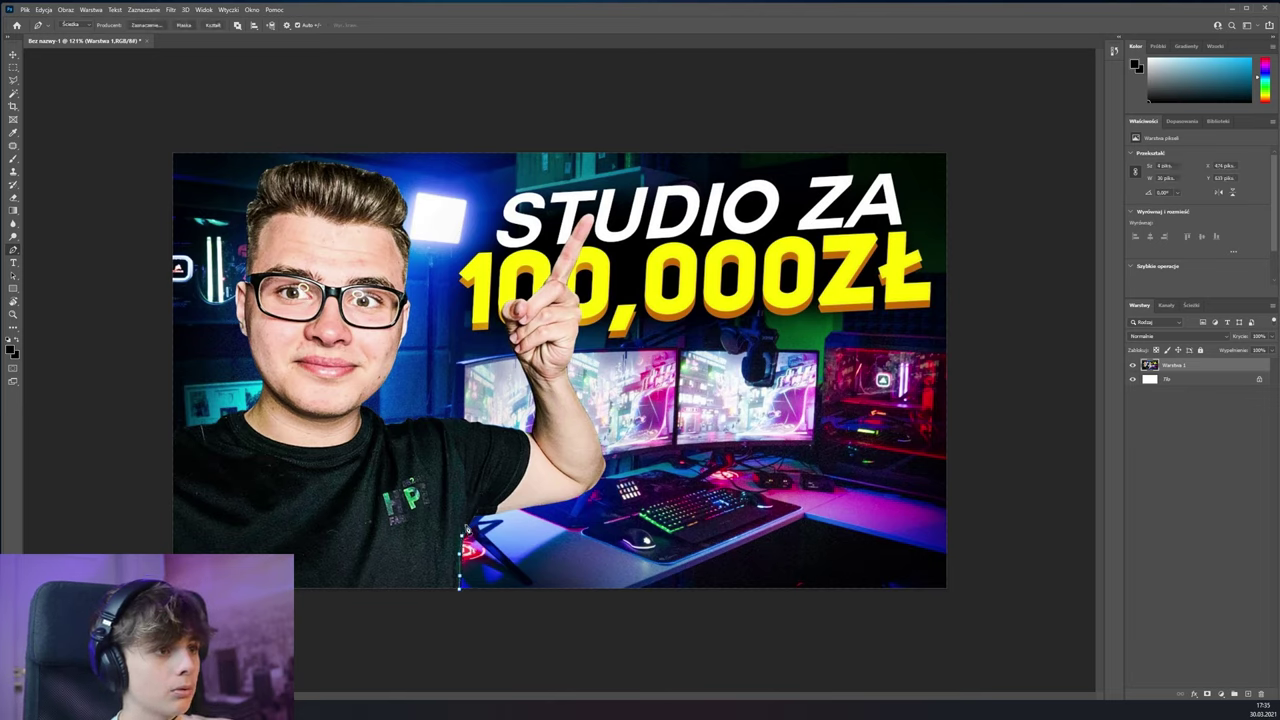
click(478, 517)
mouse_move(565, 510)
mouse_down()
mouse_move(628, 455)
mouse_move(545, 235)
mouse_move(232, 127)
mouse_move(150, 422)
mouse_move(141, 516)
mouse_move(451, 608)
mouse_move(461, 597)
mouse_up()
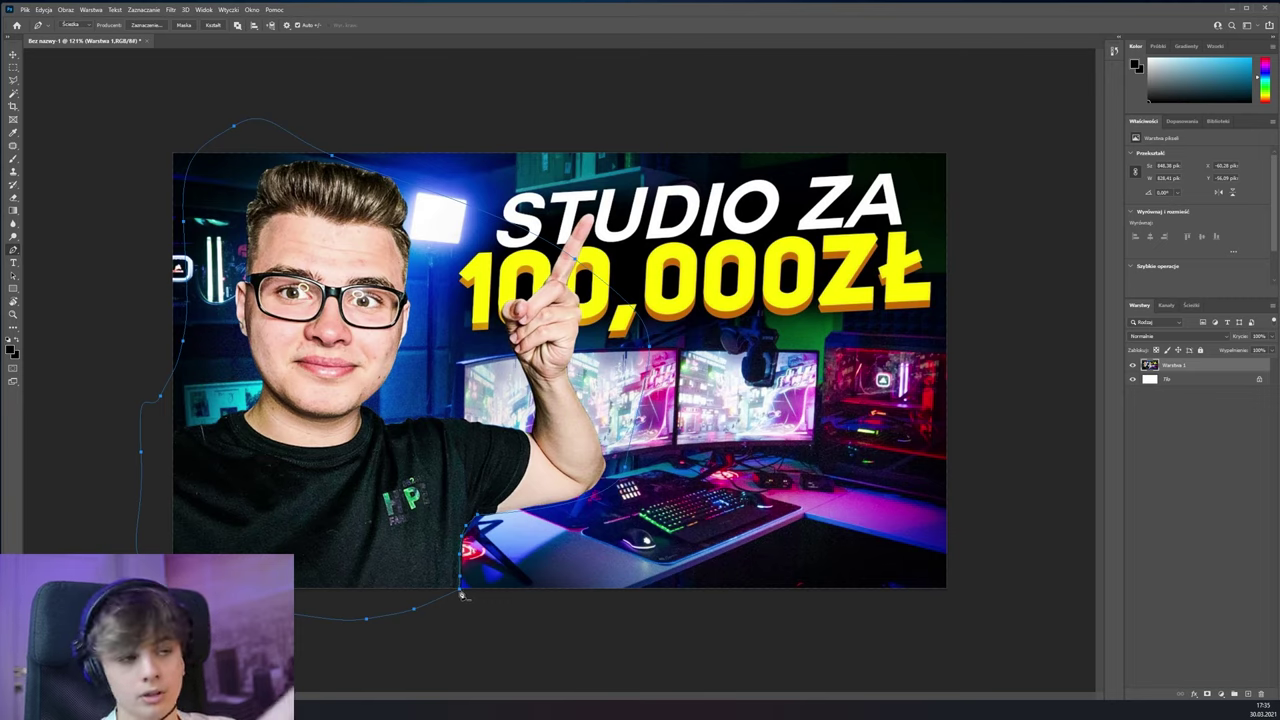
Convert the path around the man into a new anti-aliased selection with 0 px feather, and deselect it
right_click(377, 476)
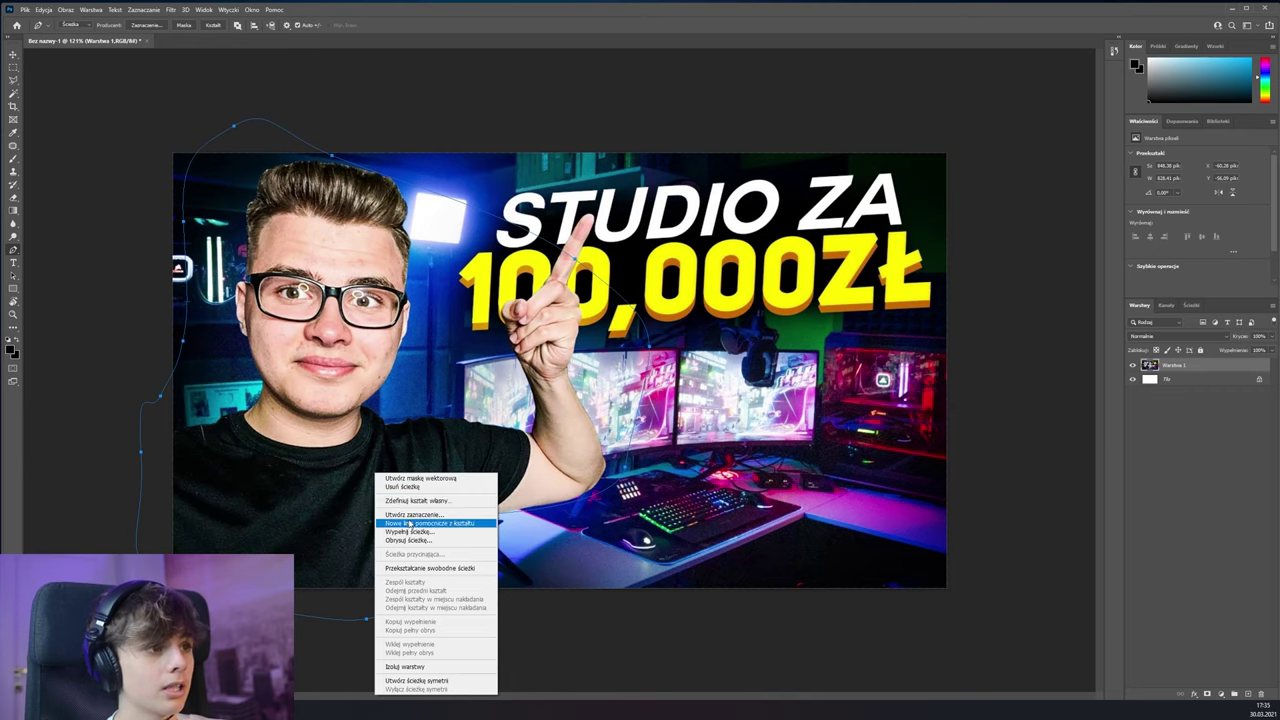
click(412, 514)
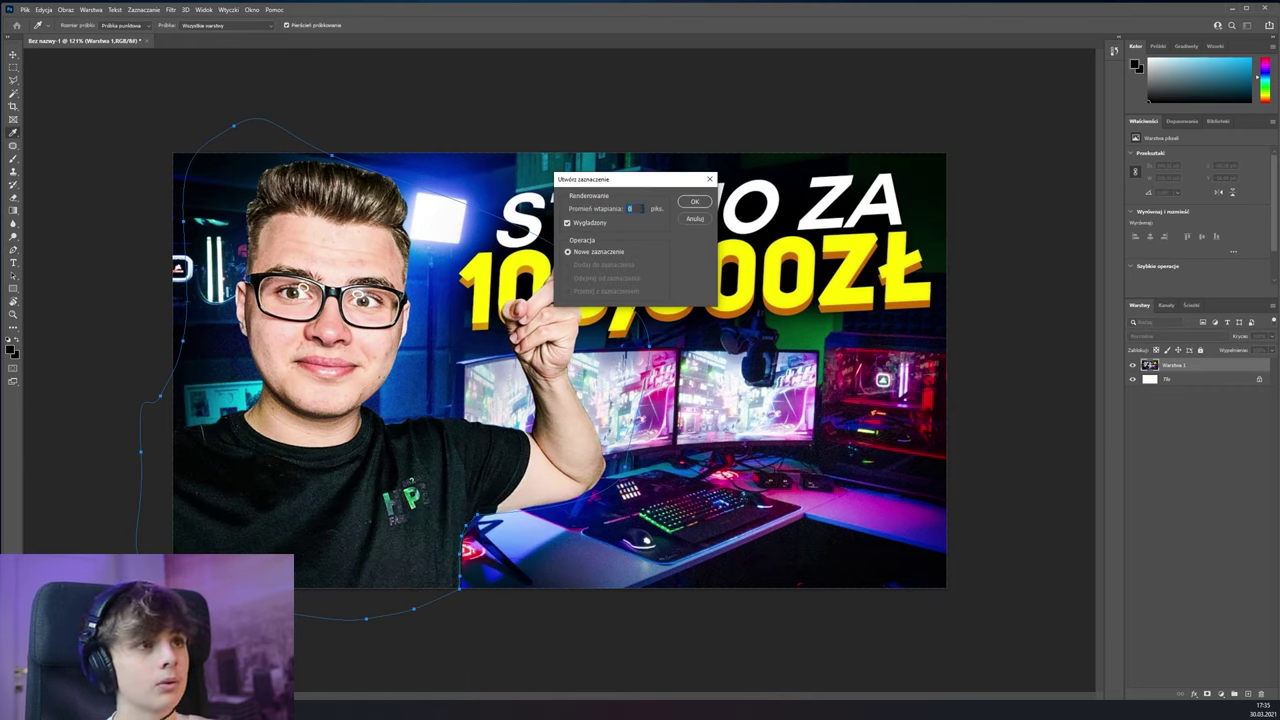
click(694, 201)
key(v)
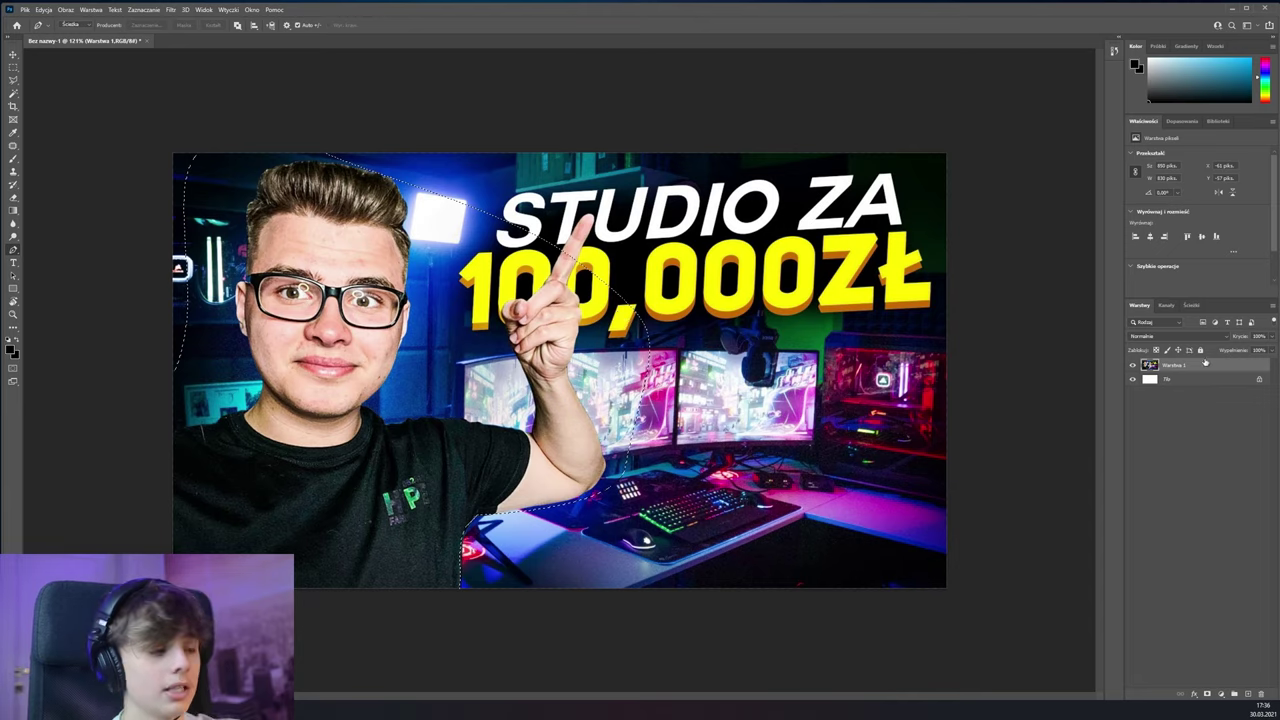
key(ctrl+d)
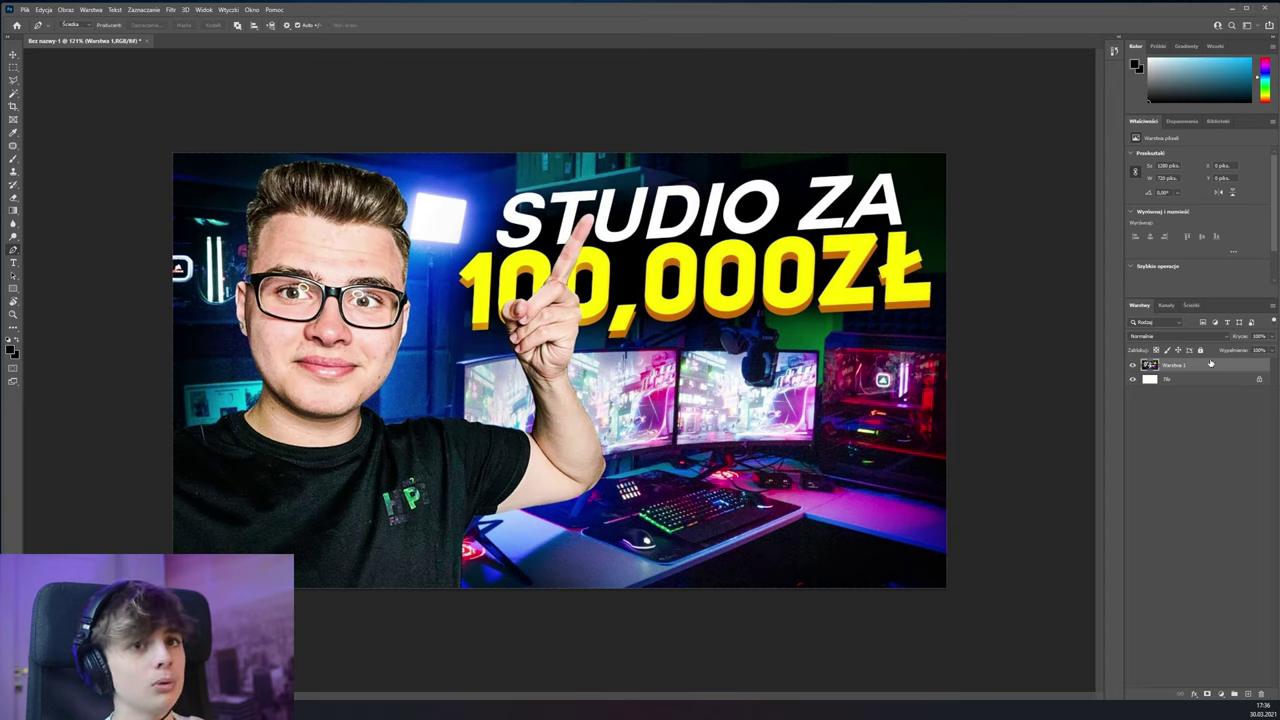
Select the man automatically with the Subject selection command and copy him onto a new layer
click(148, 10)
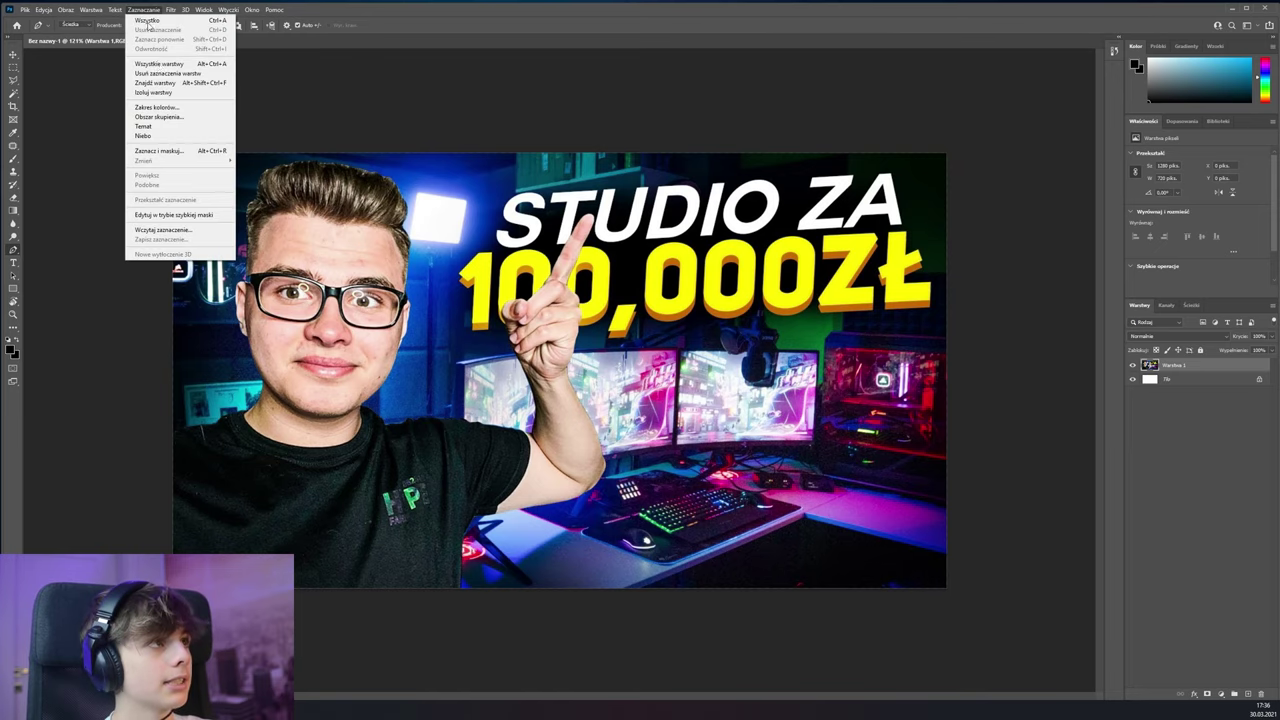
click(153, 125)
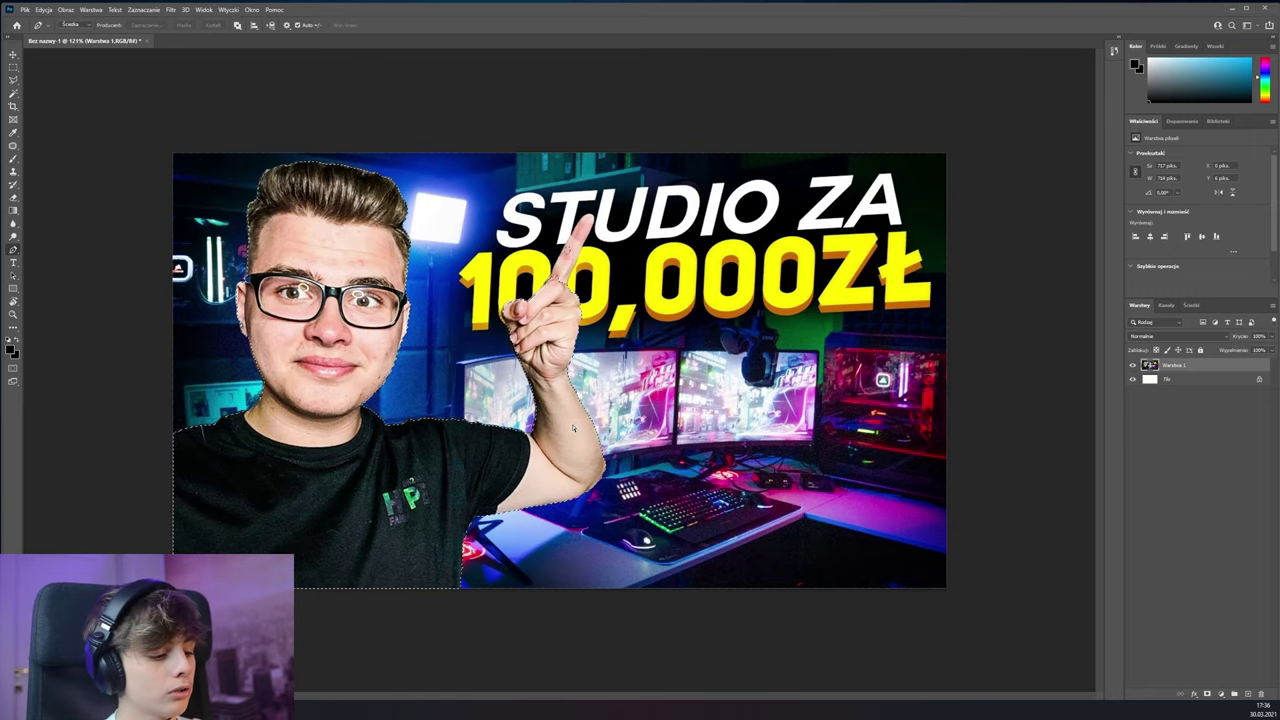
key(ctrl+j)
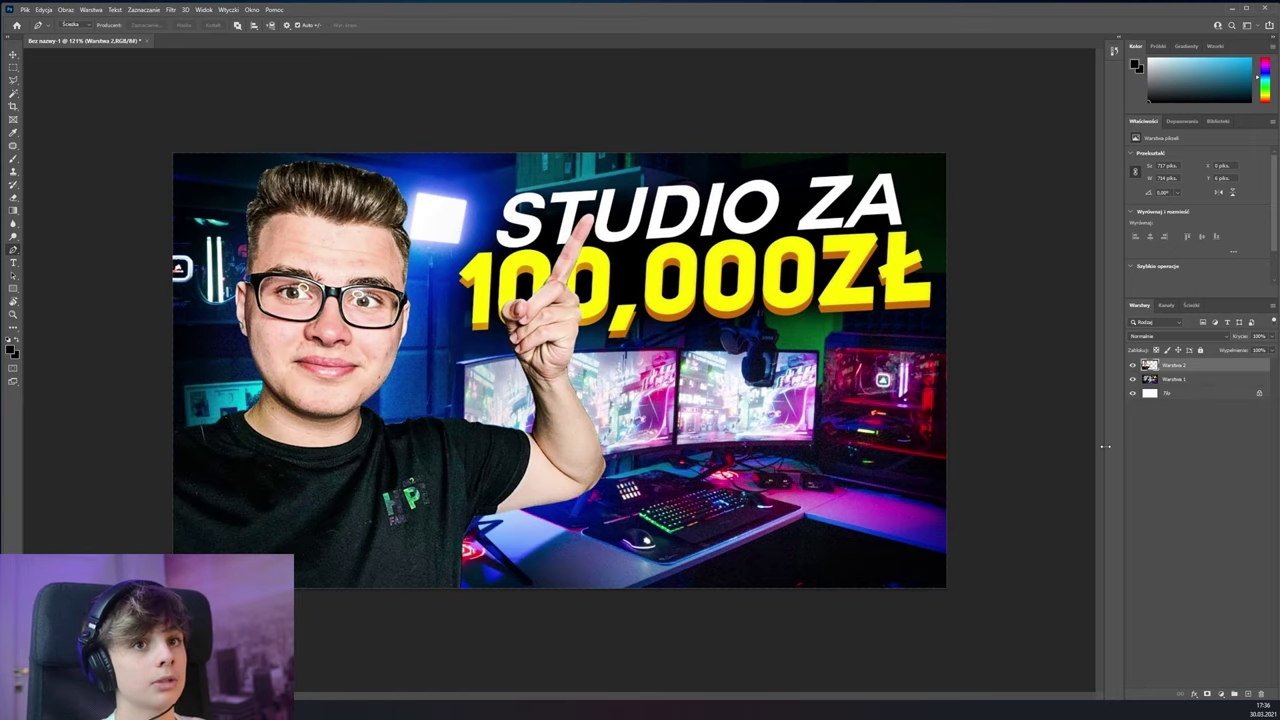
Compare the man's cutout with the original picture by toggling the visibility of layer Warstwa 1
click(1133, 380)
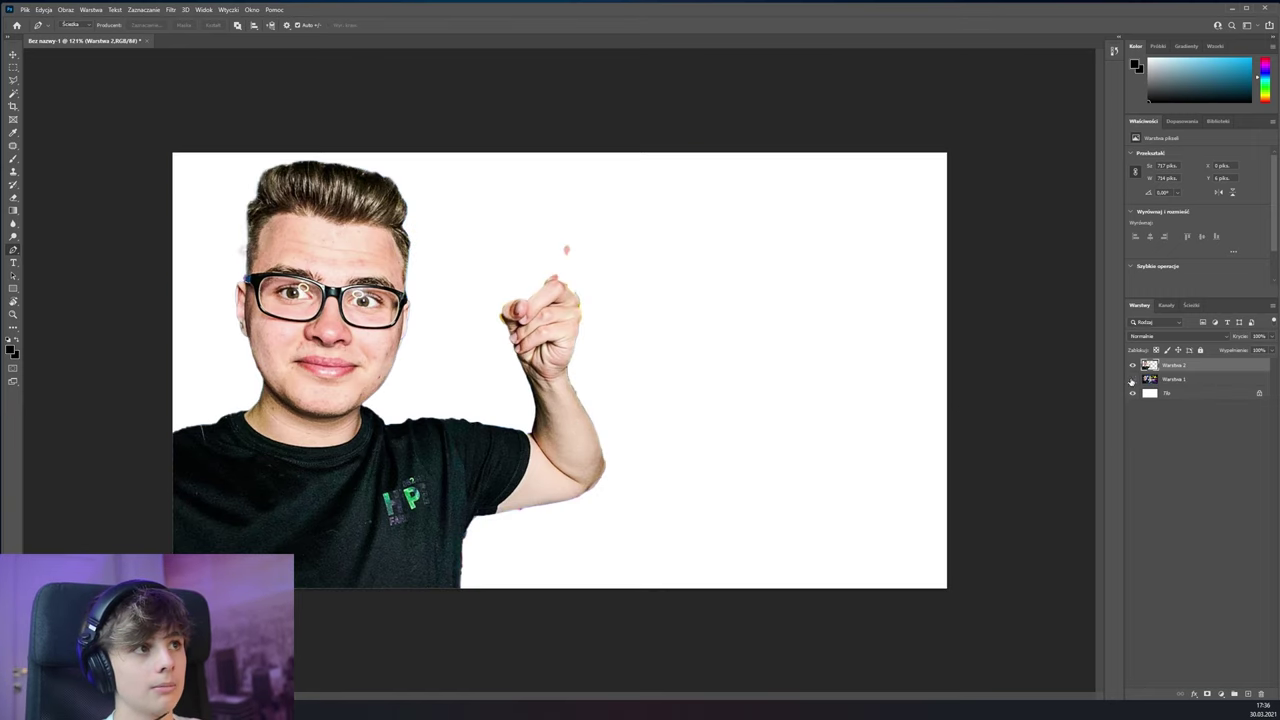
click(1133, 380)
click(1133, 380)
click(1133, 380)
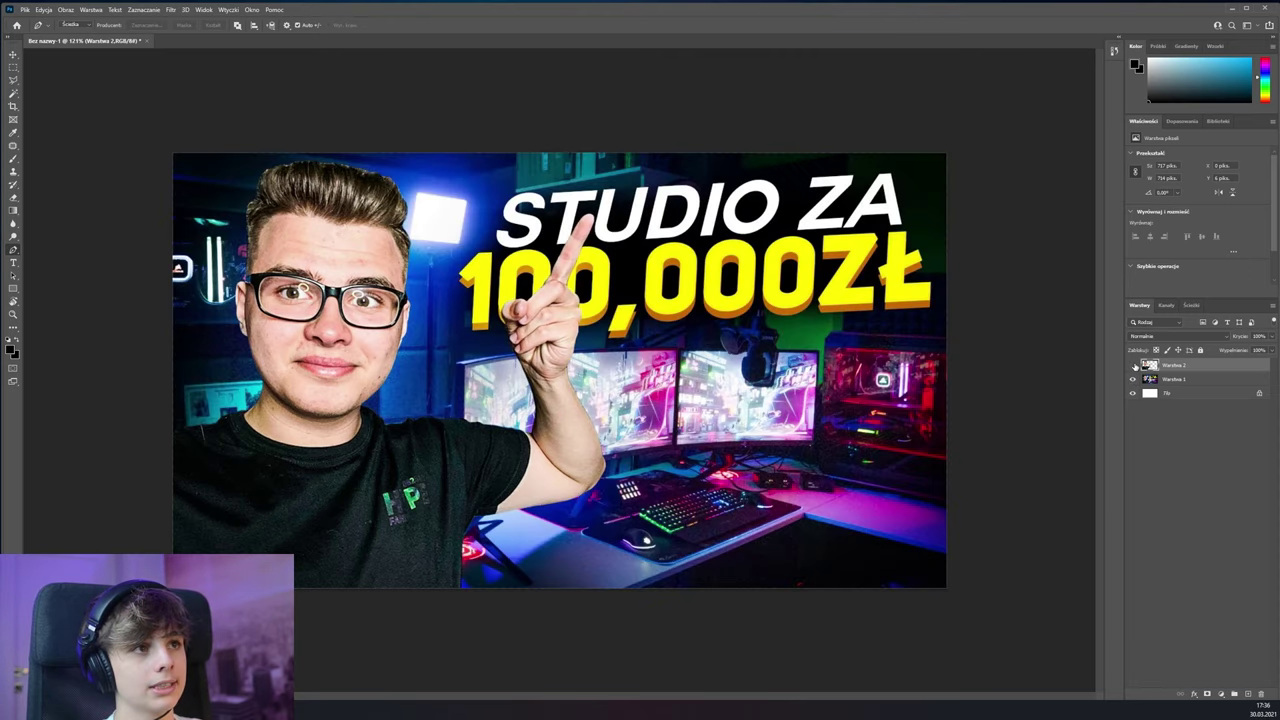
scroll(720, 470, down, 1)
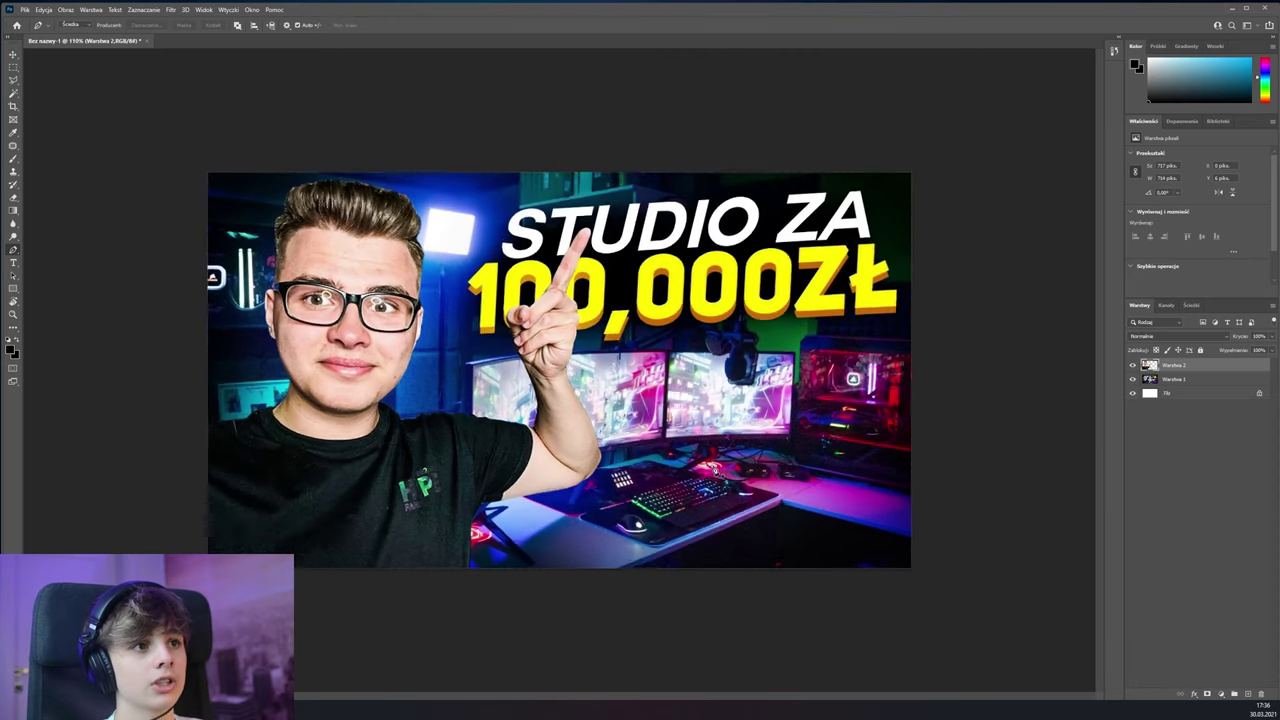
scroll(720, 470, up, 1)
scroll(718, 470, down, 1)
scroll(718, 470, up, 1)
Delete the original picture layer Warstwa 1 beneath the cutout
key(v)
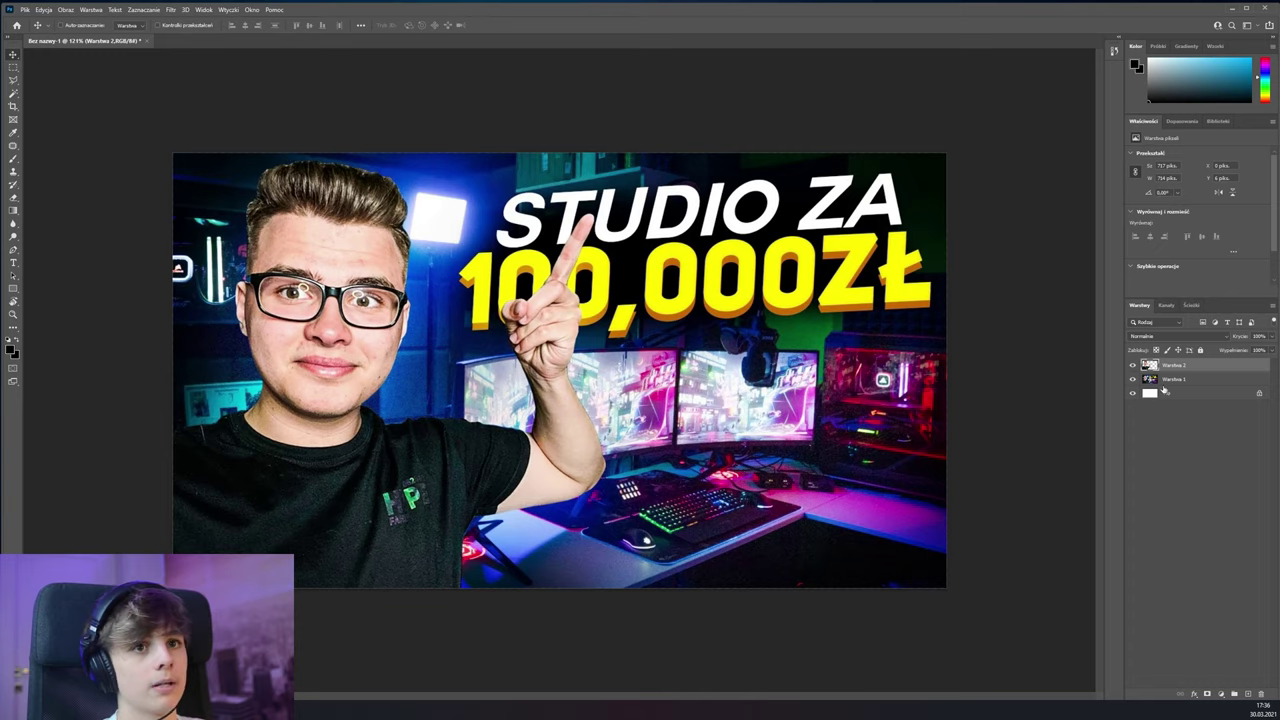
click(1176, 381)
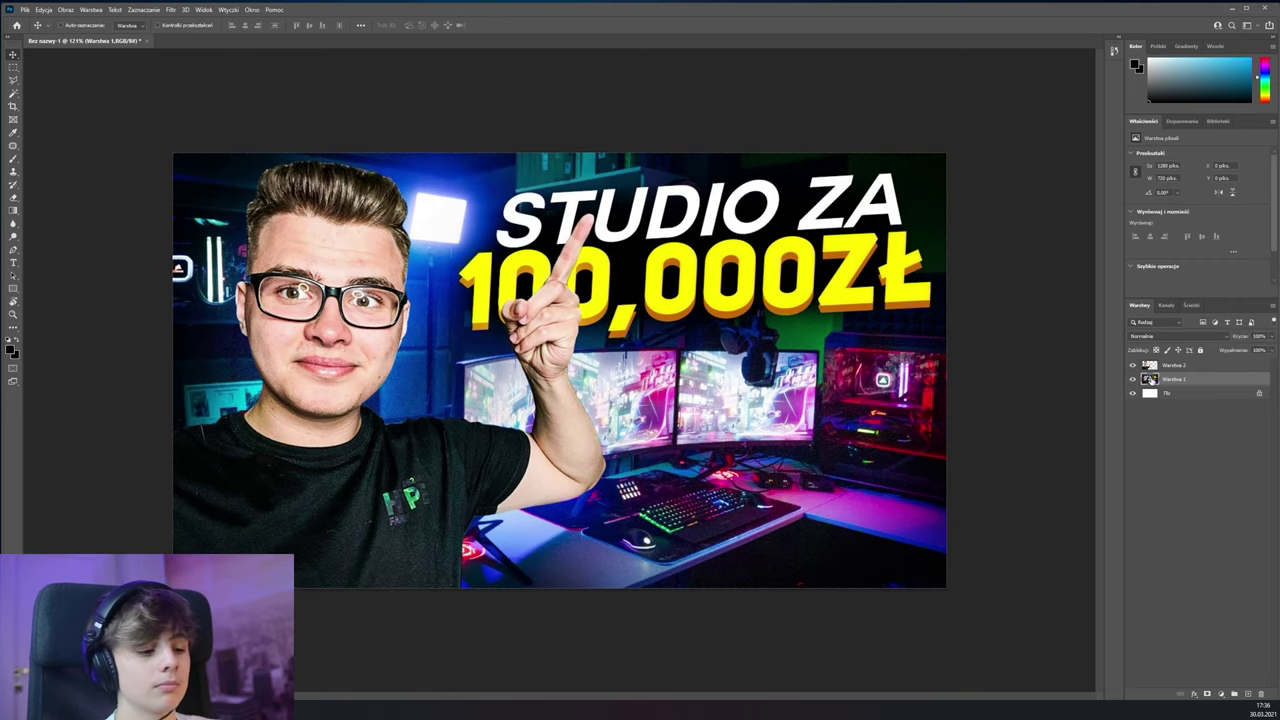
key(Delete)
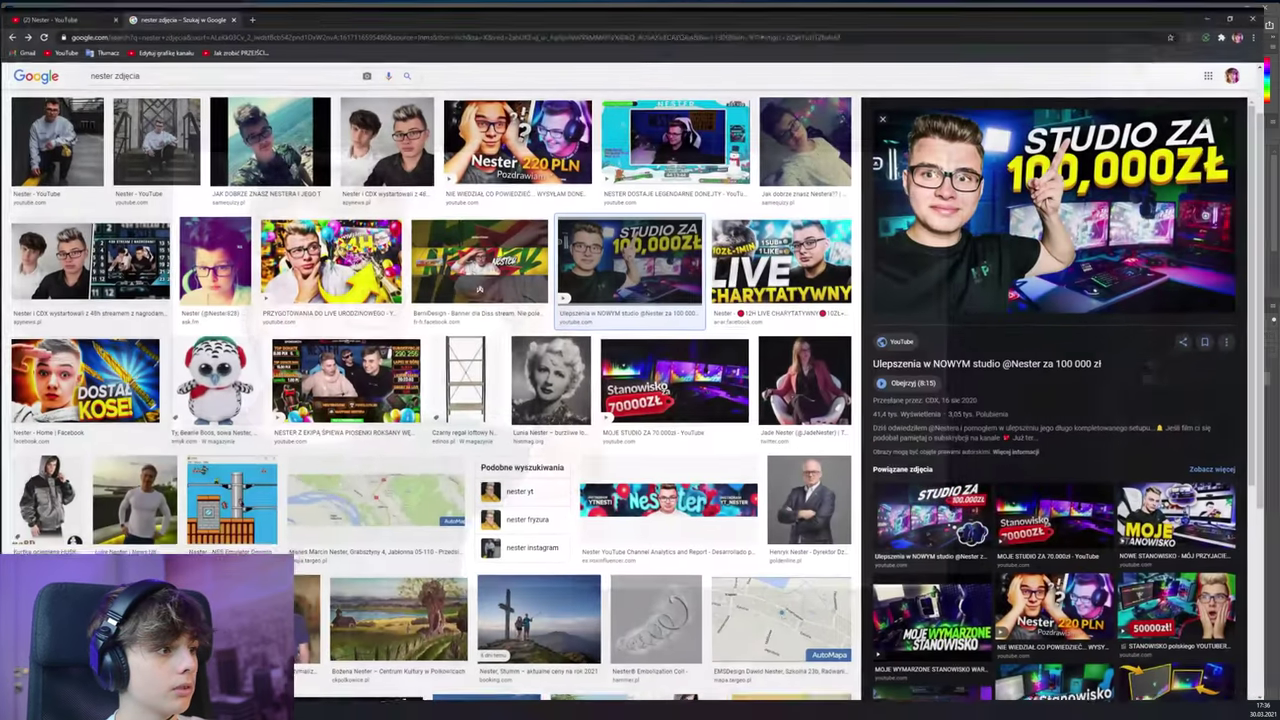
Switch to the browser and search Google Images for "gaming setup 1920x1080"
key(alt+Tab)
click(140, 65)
key(ctrl+a)
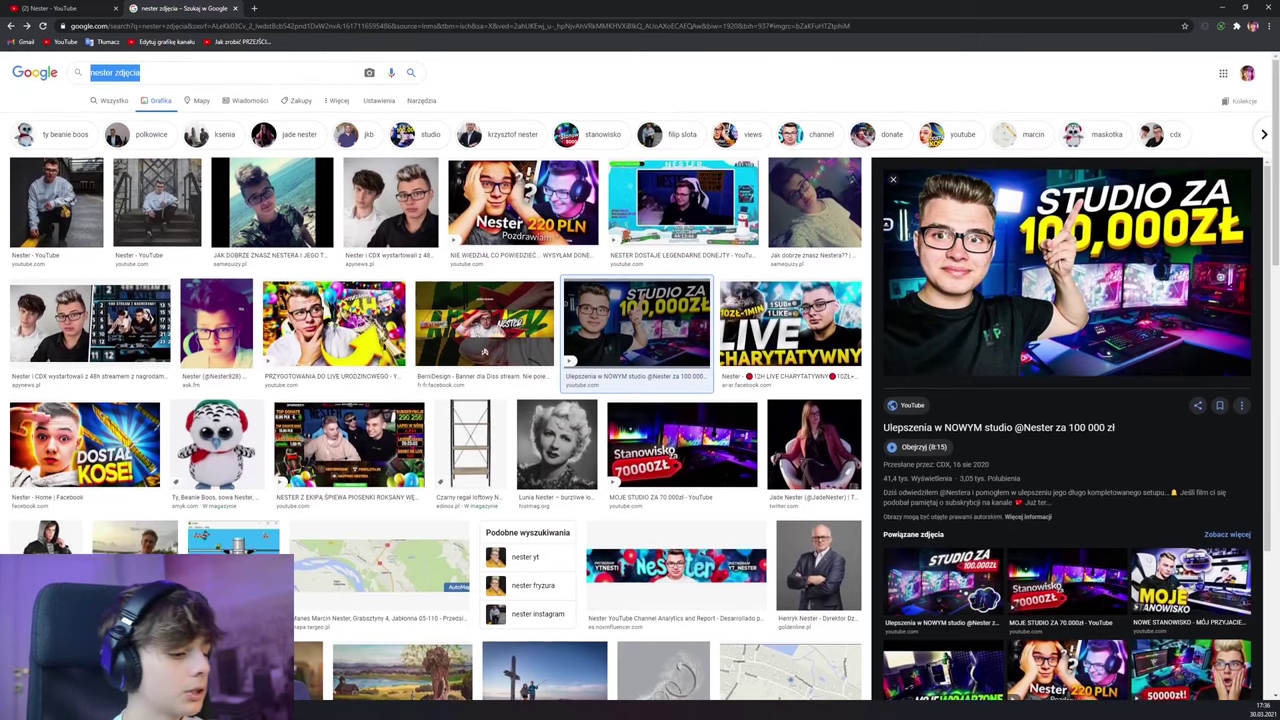
text(gaming setup)
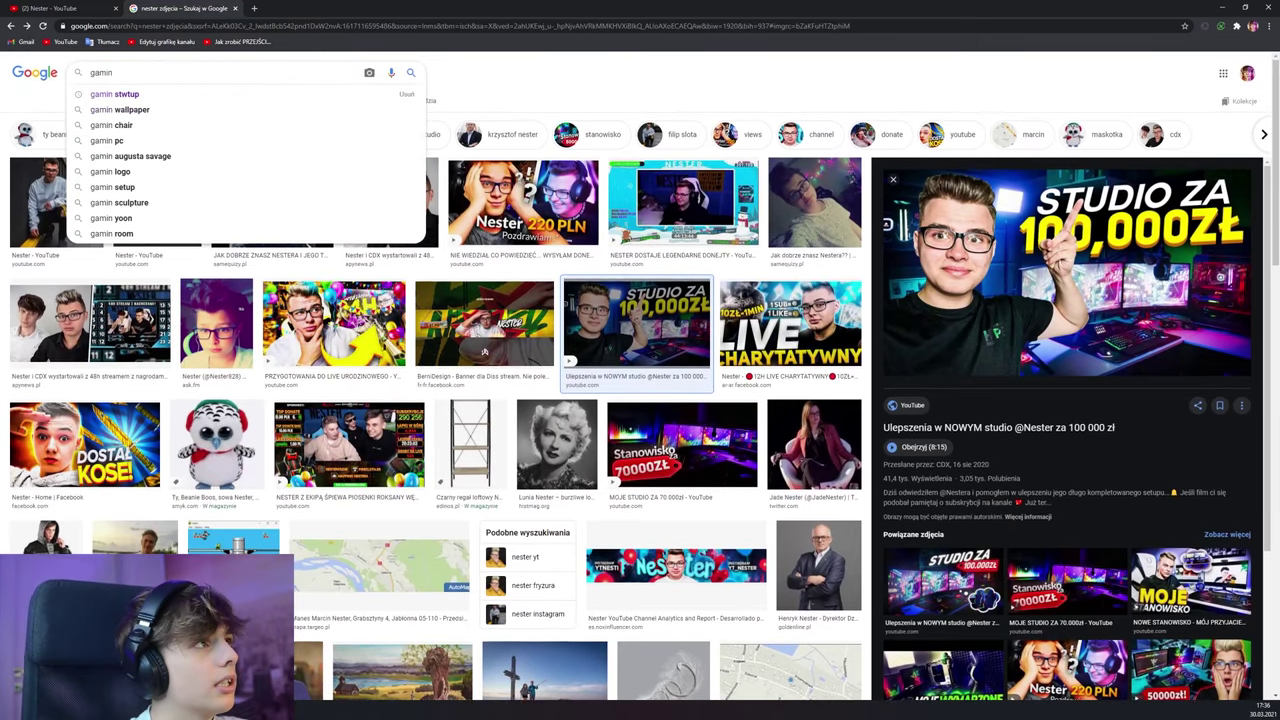
key(Return)
Copy the previewed 1920 × 1080 purple-lit gaming desk image from the Pinterest result to the clipboard
right_click(1099, 242)
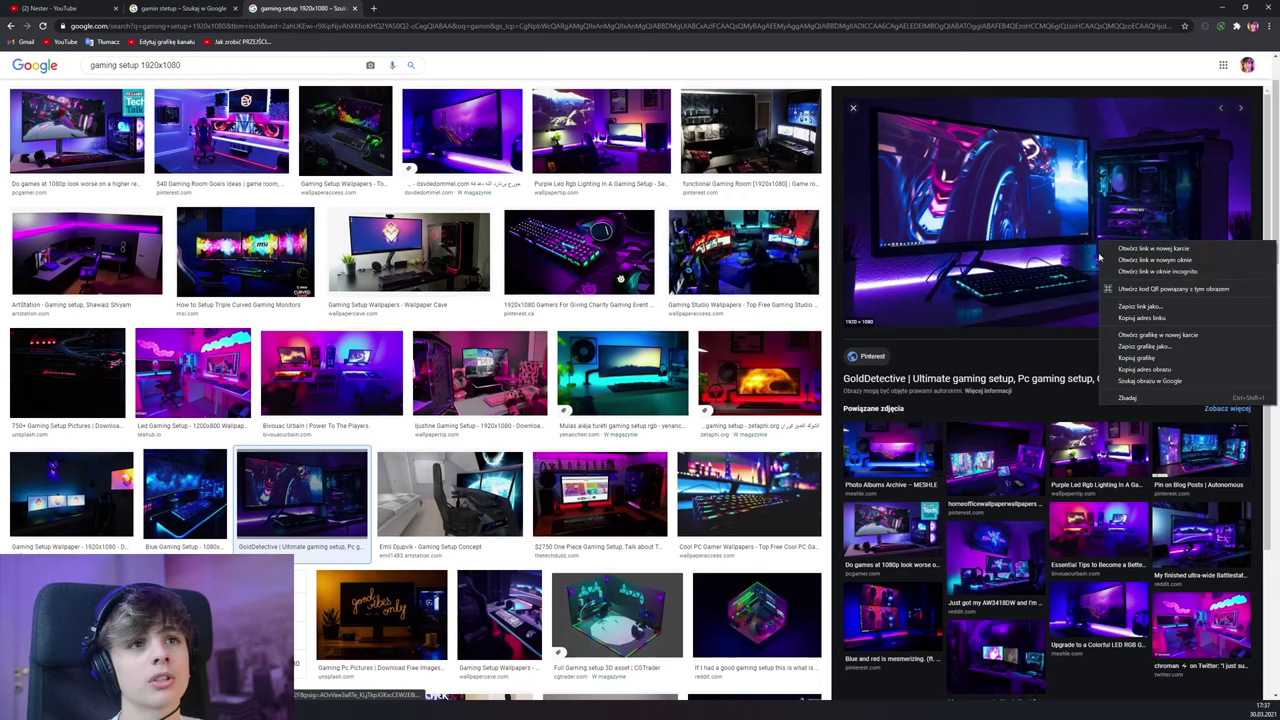
click(1134, 369)
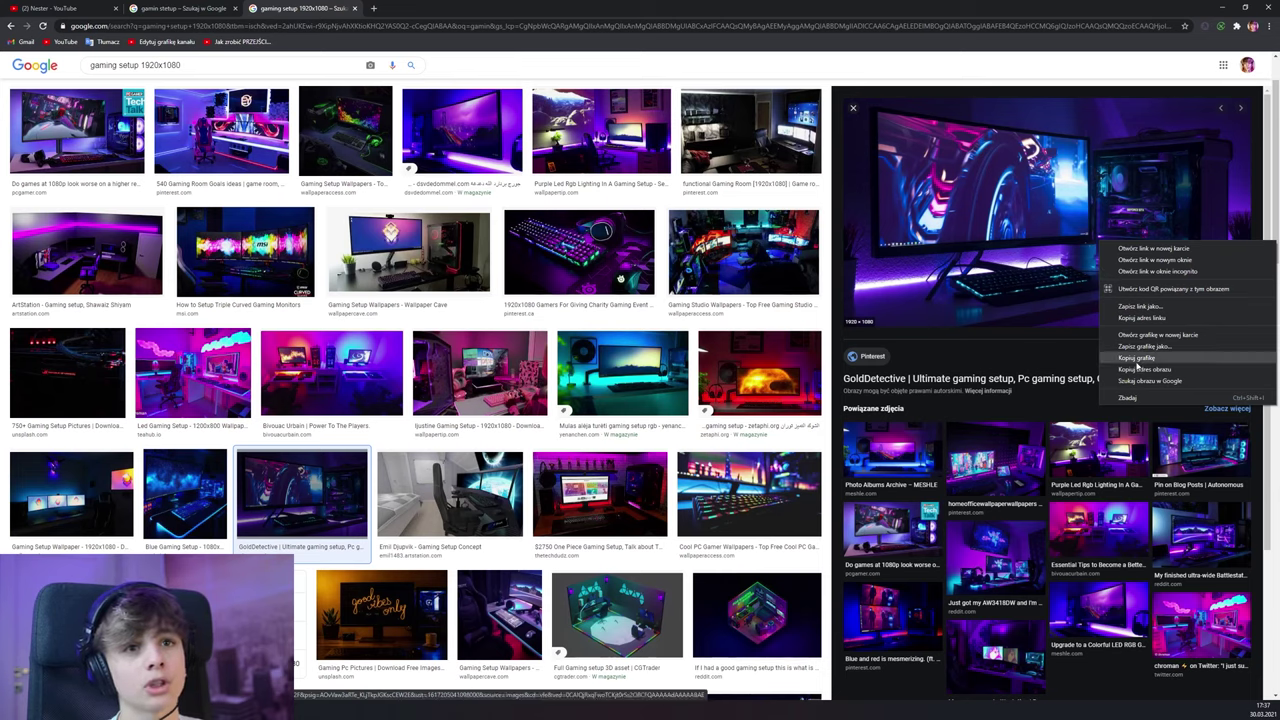
right_click(997, 286)
click(1040, 390)
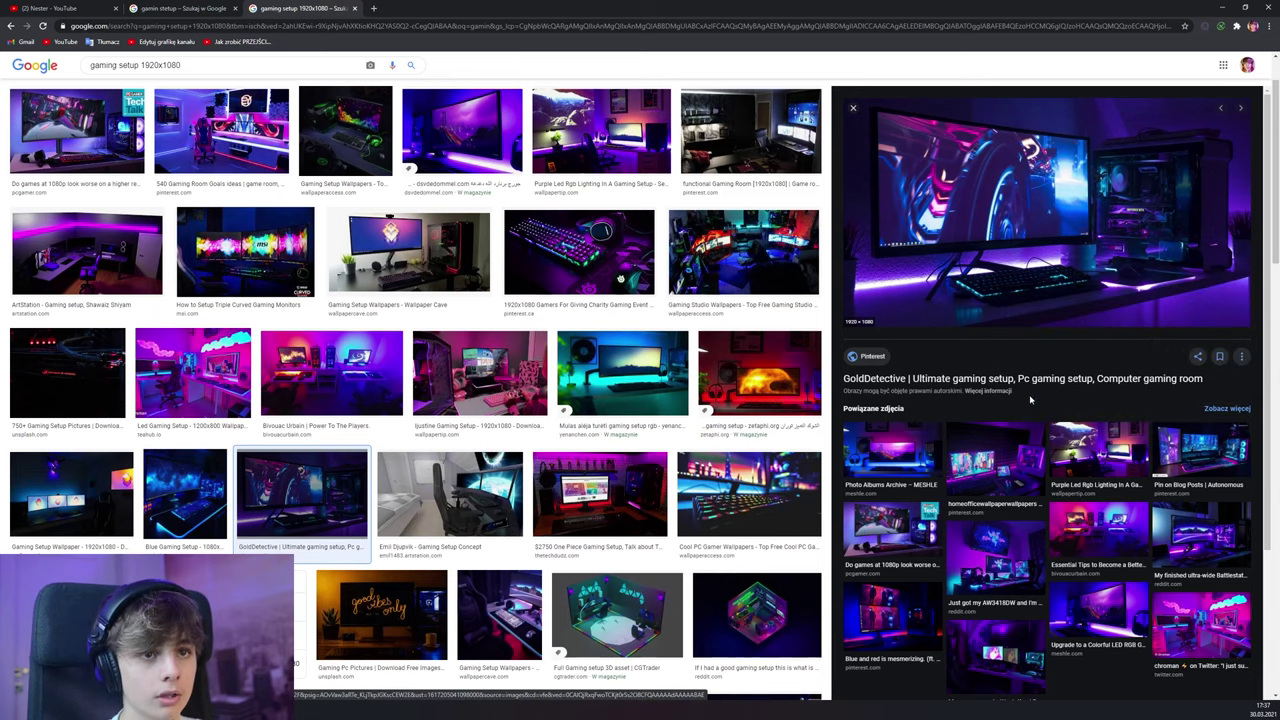
Copy the previewed purple-lit gaming desk image, switch to Photoshop and paste it between the white background and the man's cutout
click(587, 8)
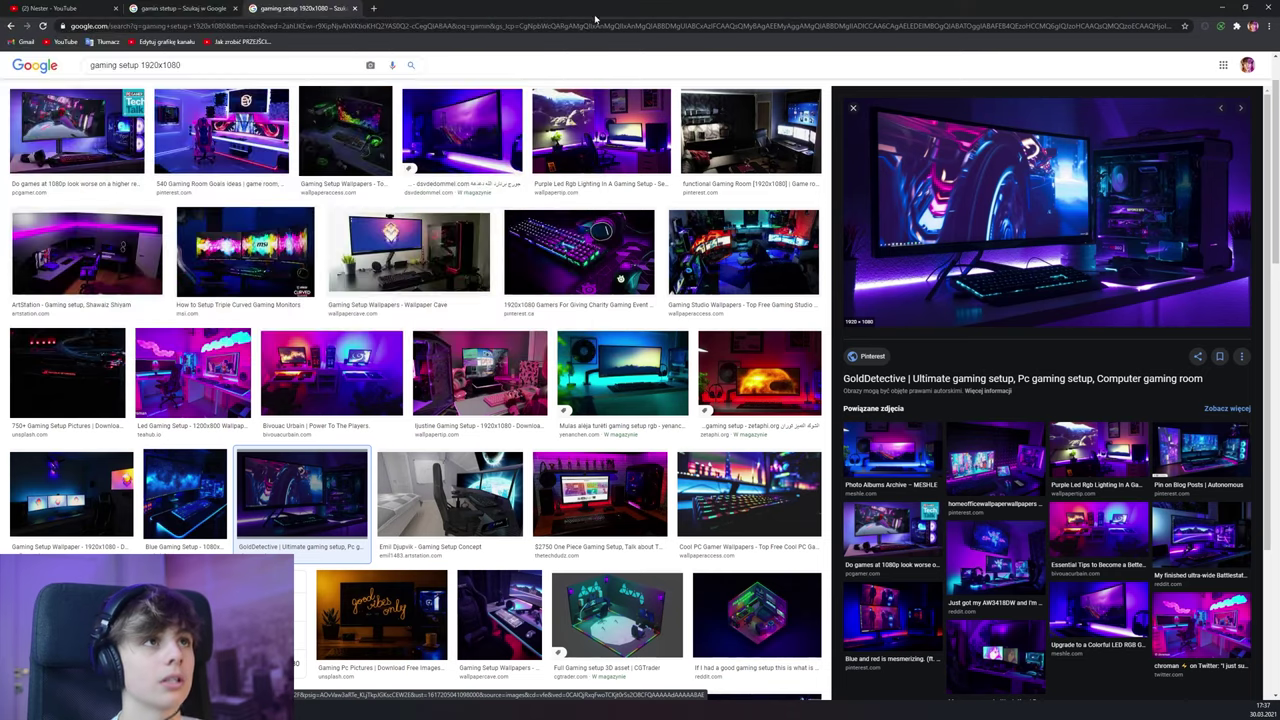
right_click(1050, 268)
click(1086, 390)
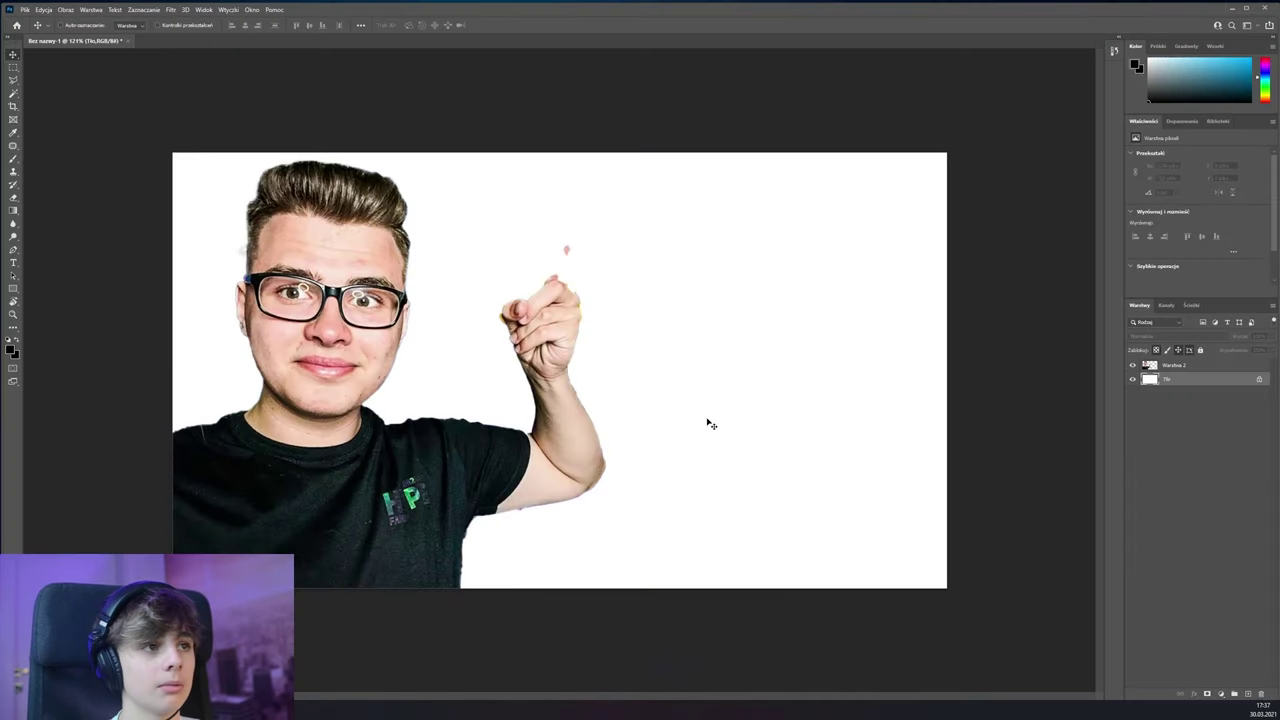
scroll(706, 423, down, 2)
scroll(606, 397, up, 1)
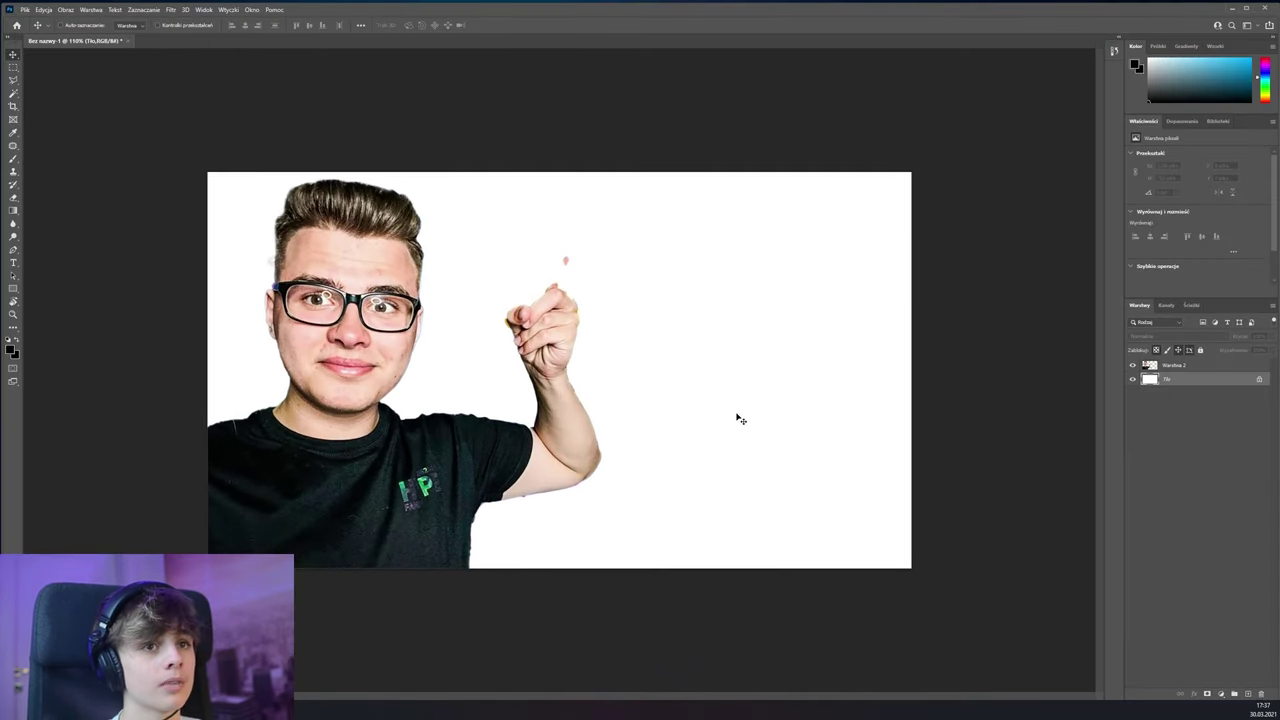
key(ctrl+v)
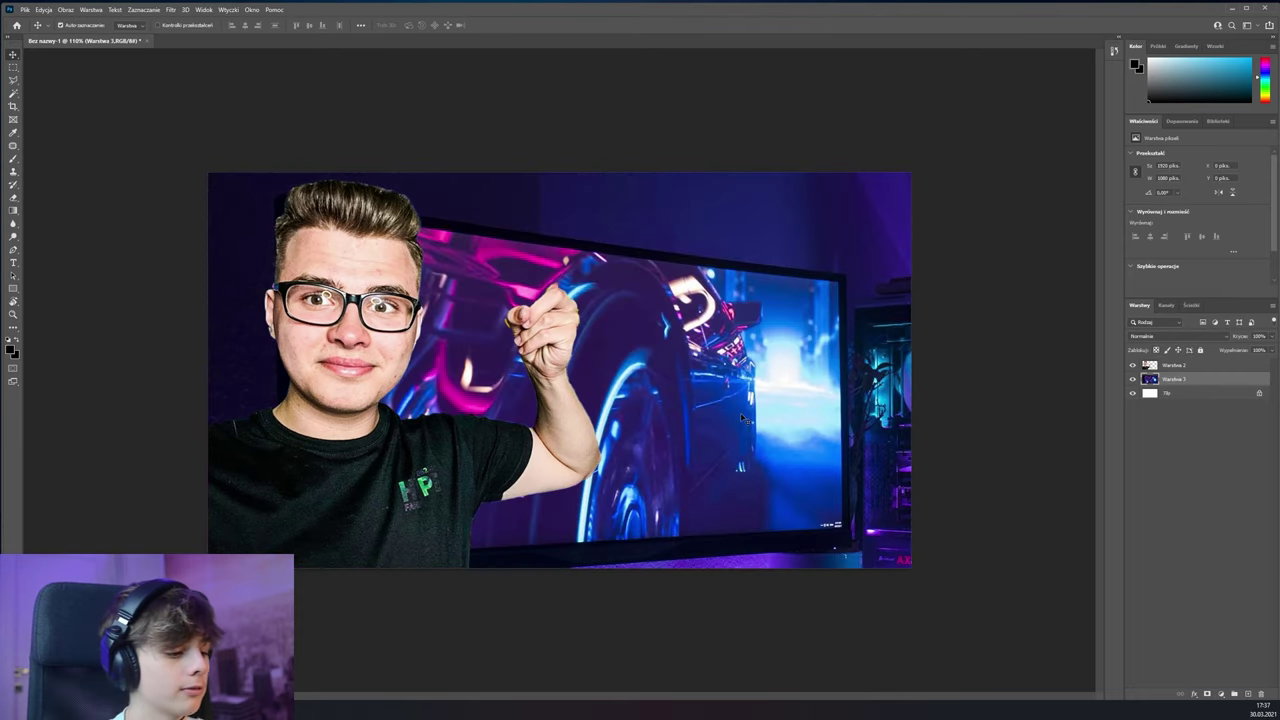
Scale the pasted gaming desk image down to about 67.6% so that the whole setup fits the canvas
key(ctrl+t)
scroll(742, 418, down, 3)
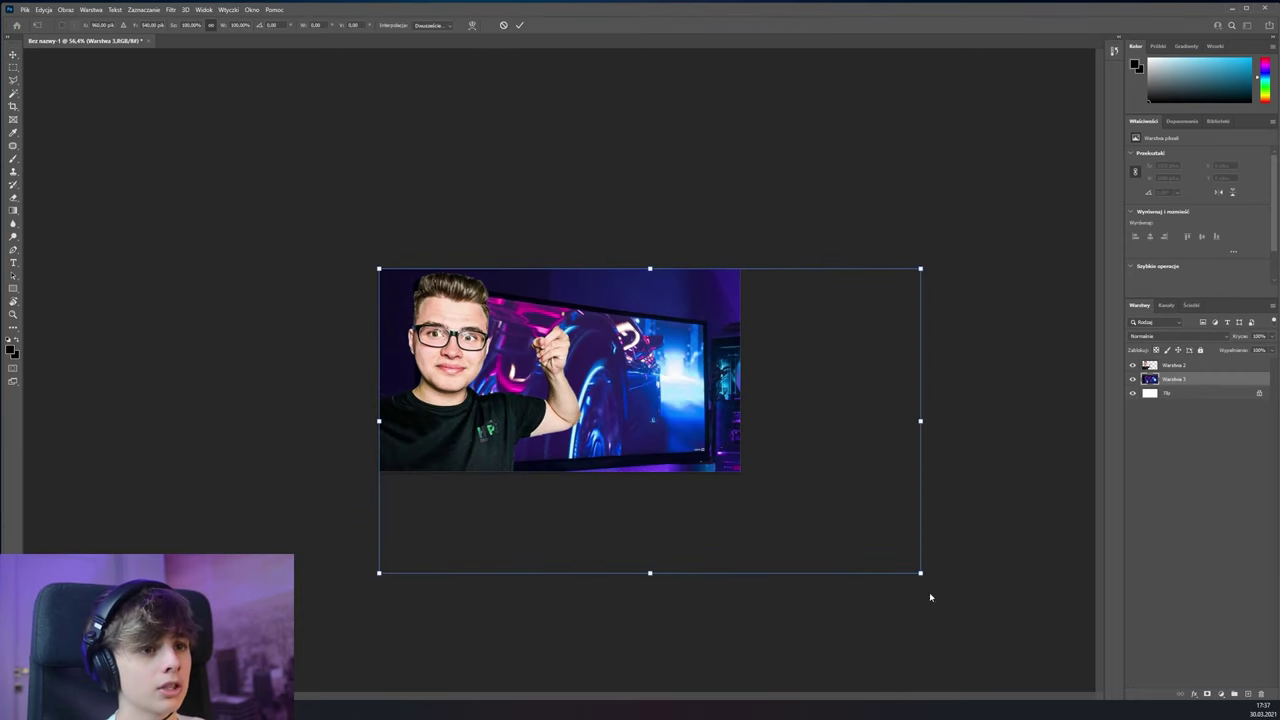
drag(920, 573, 735, 491)
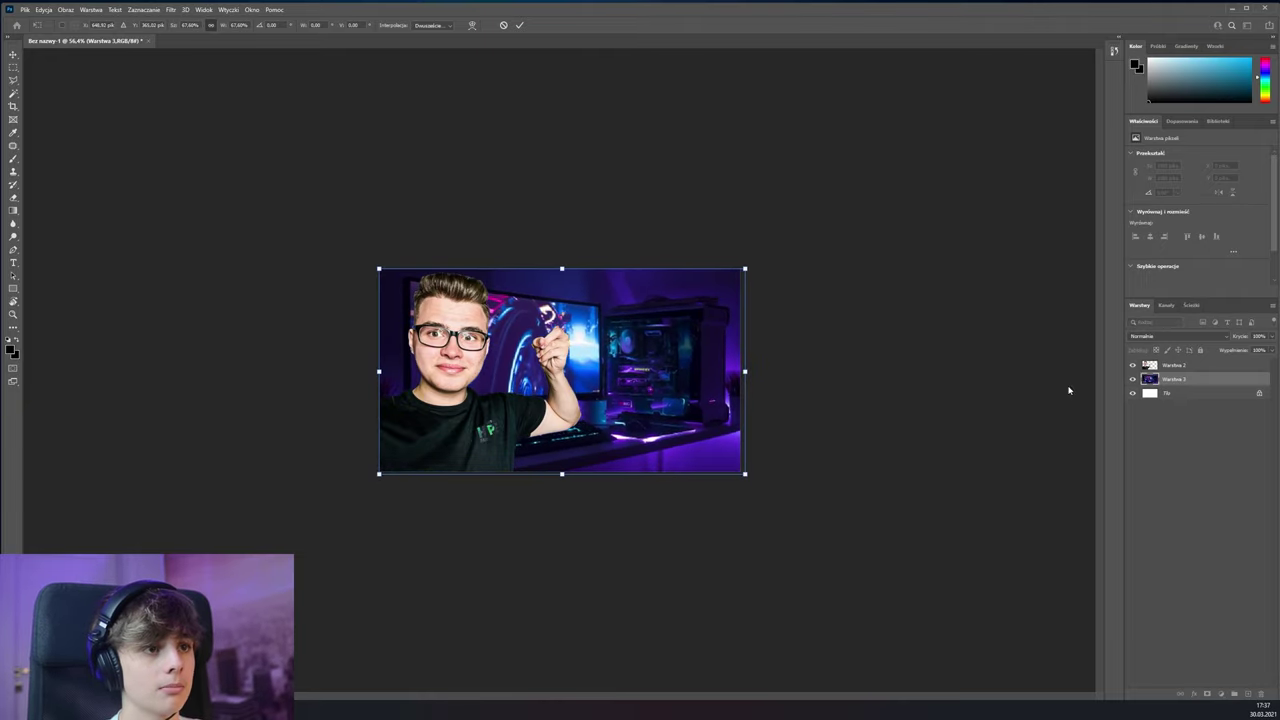
key(Return)
Enlarge the gaming desk image to about 110% from its centre and shift it slightly to the right
key(ctrl+t)
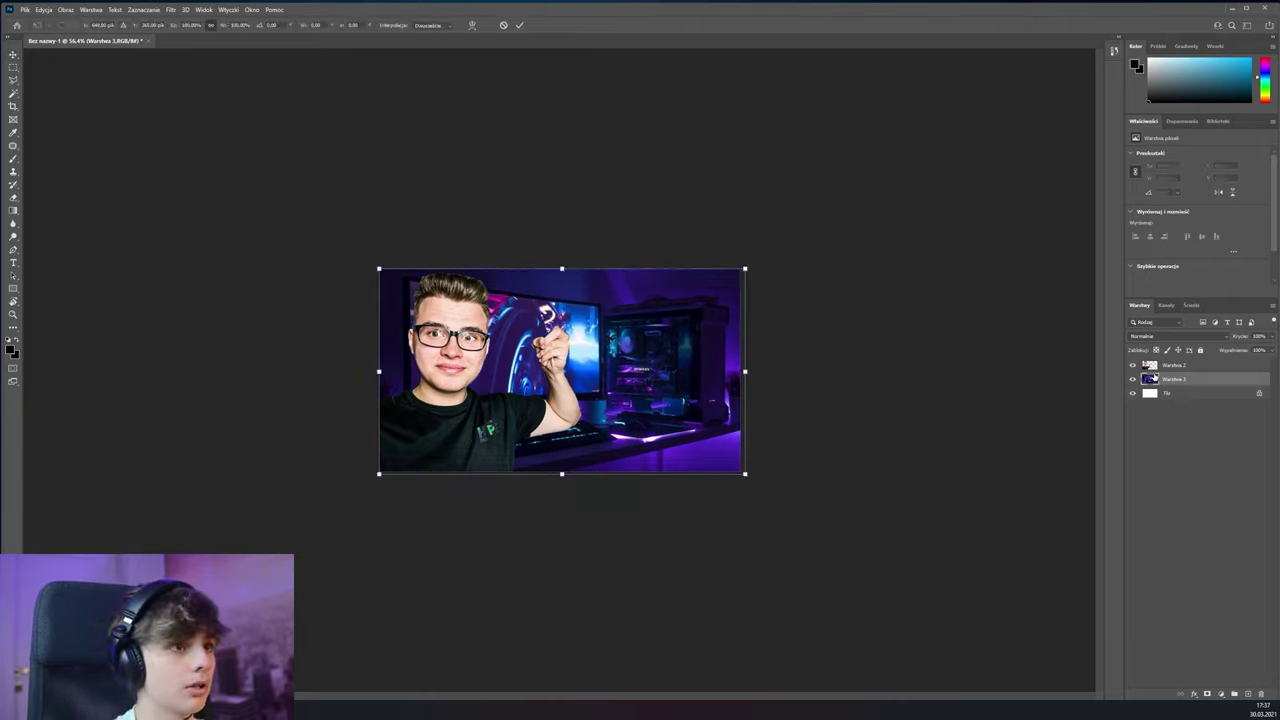
drag(748, 268, 768, 253)
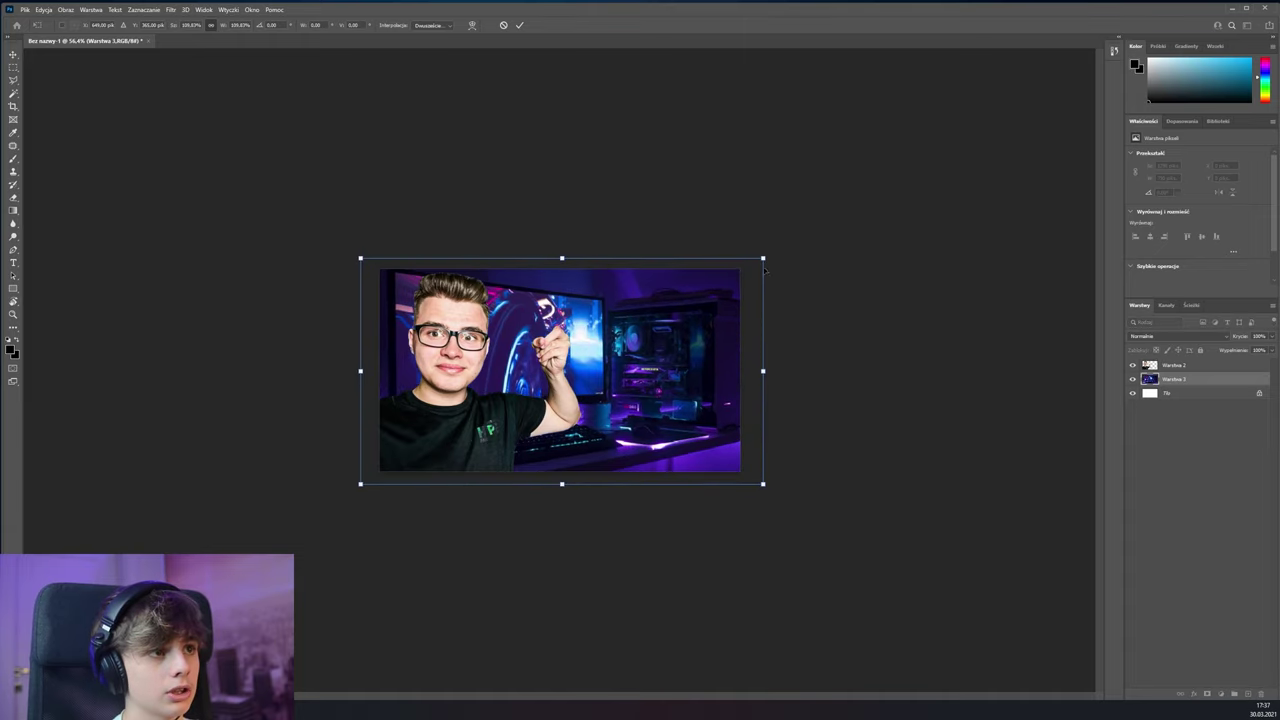
drag(670, 368, 684, 374)
key(Return)
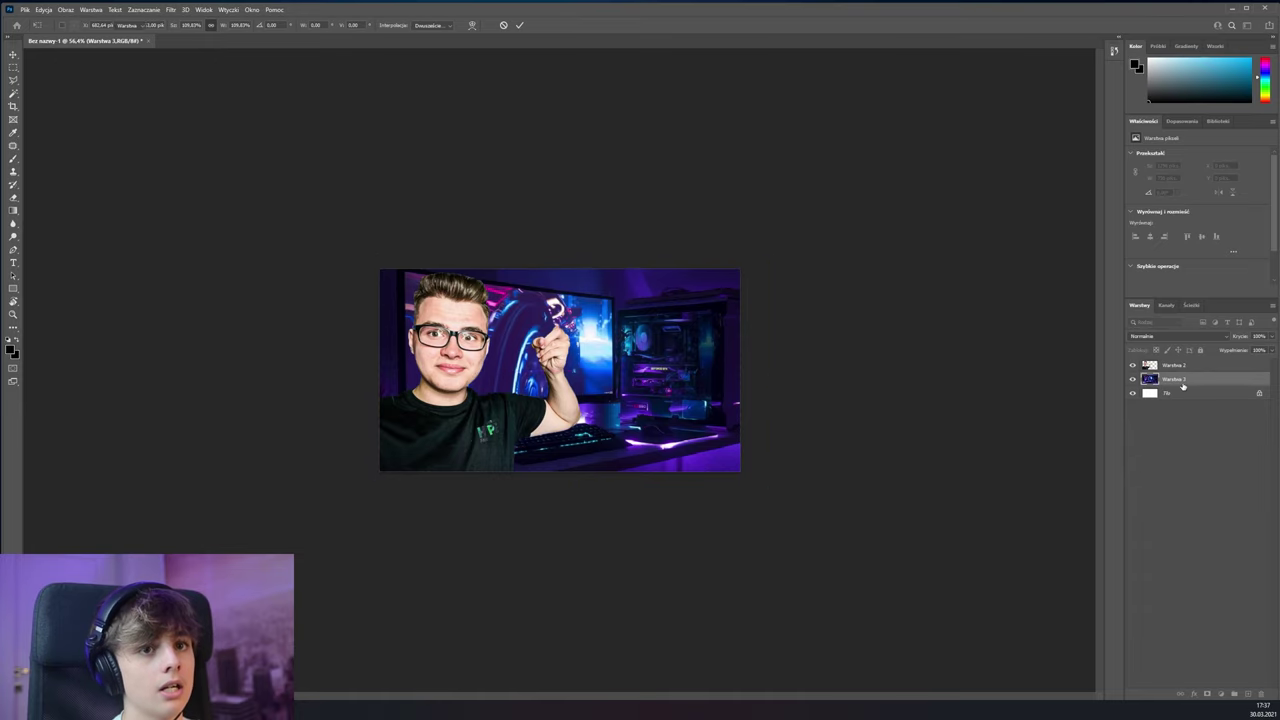
Erase the man's raised arm on layer Warstwa 2 with the Eraser, leaving a soft edge at the shoulder
click(724, 412)
key(ctrl+plus)
key(ctrl+plus)
key(ctrl+plus)
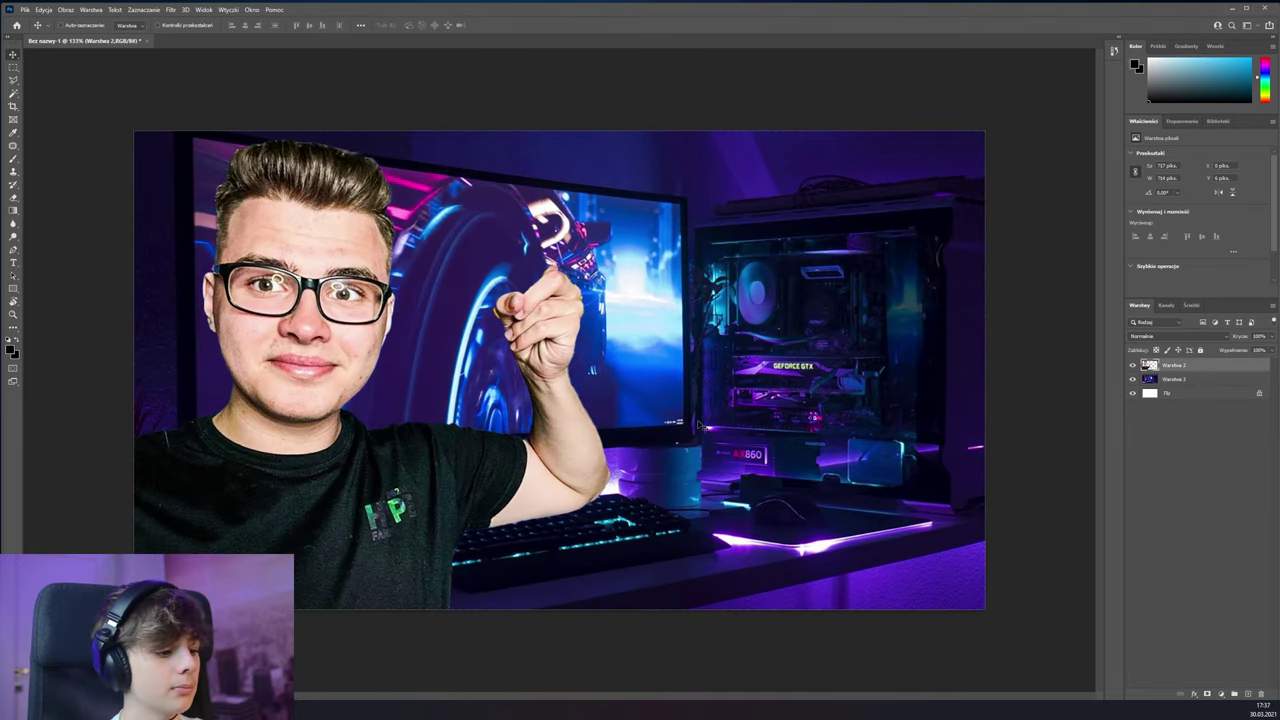
key(e)
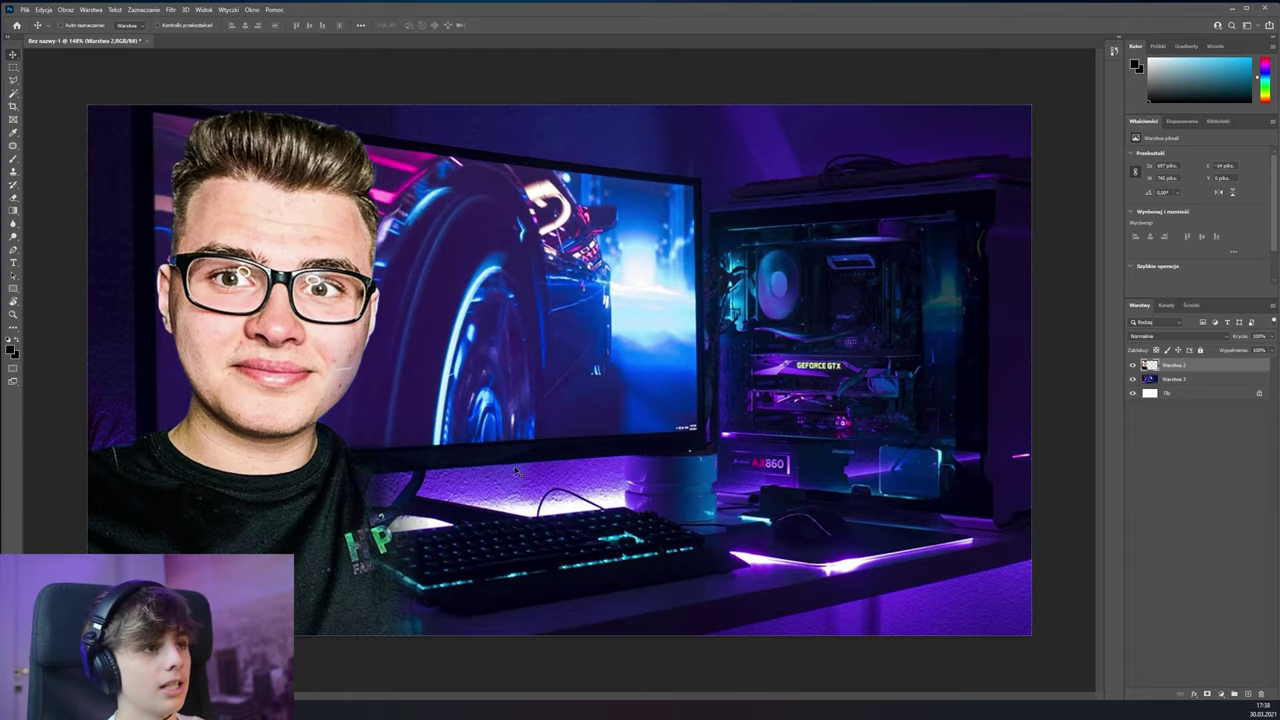
scroll(516, 470, down, 3)
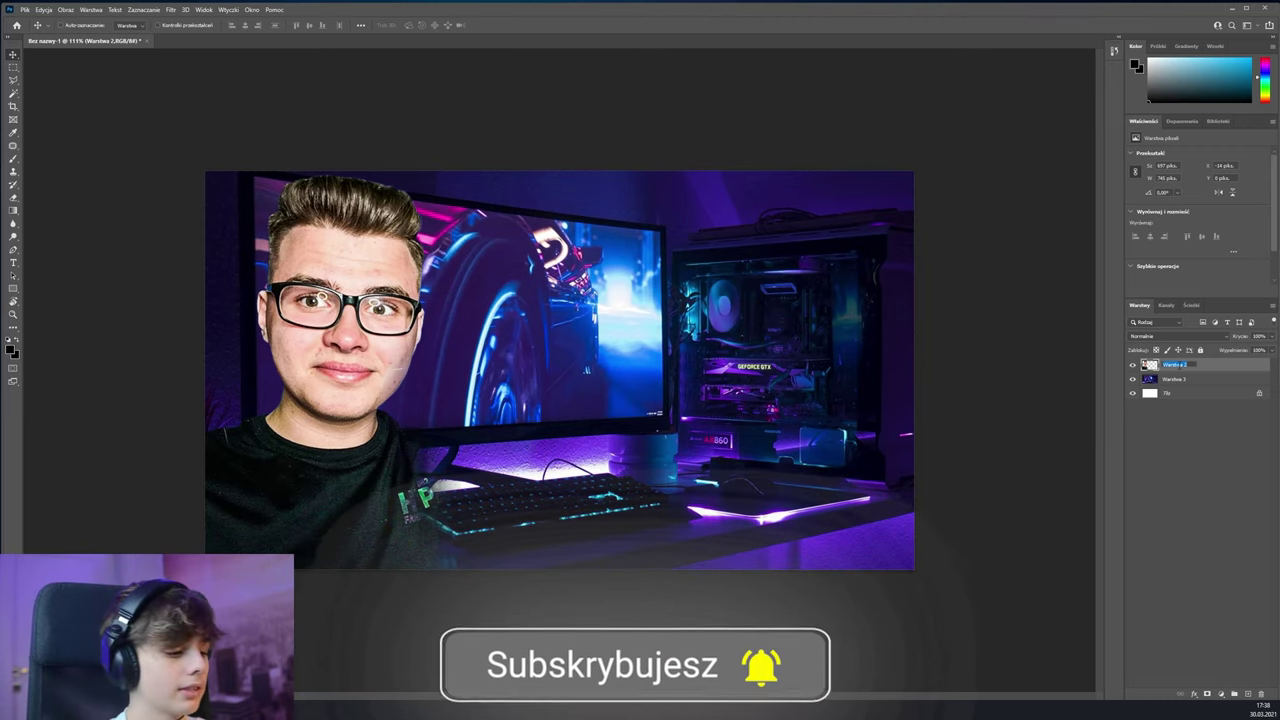
Rename the cutout layer Warstwa 2 to "zdj" and the gaming desk layer Warstwa 3 to "tło"
double_click(1172, 365)
text(ja)
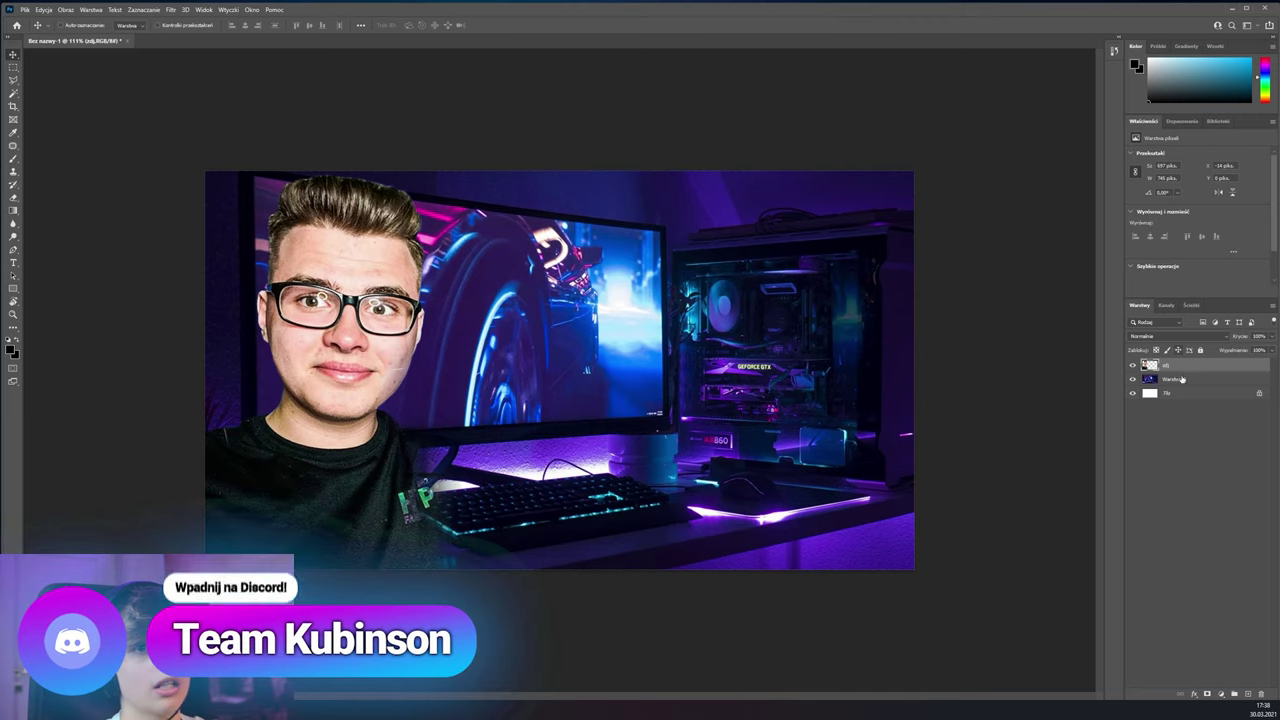
key(Tab)
text(tło)
key(Return)
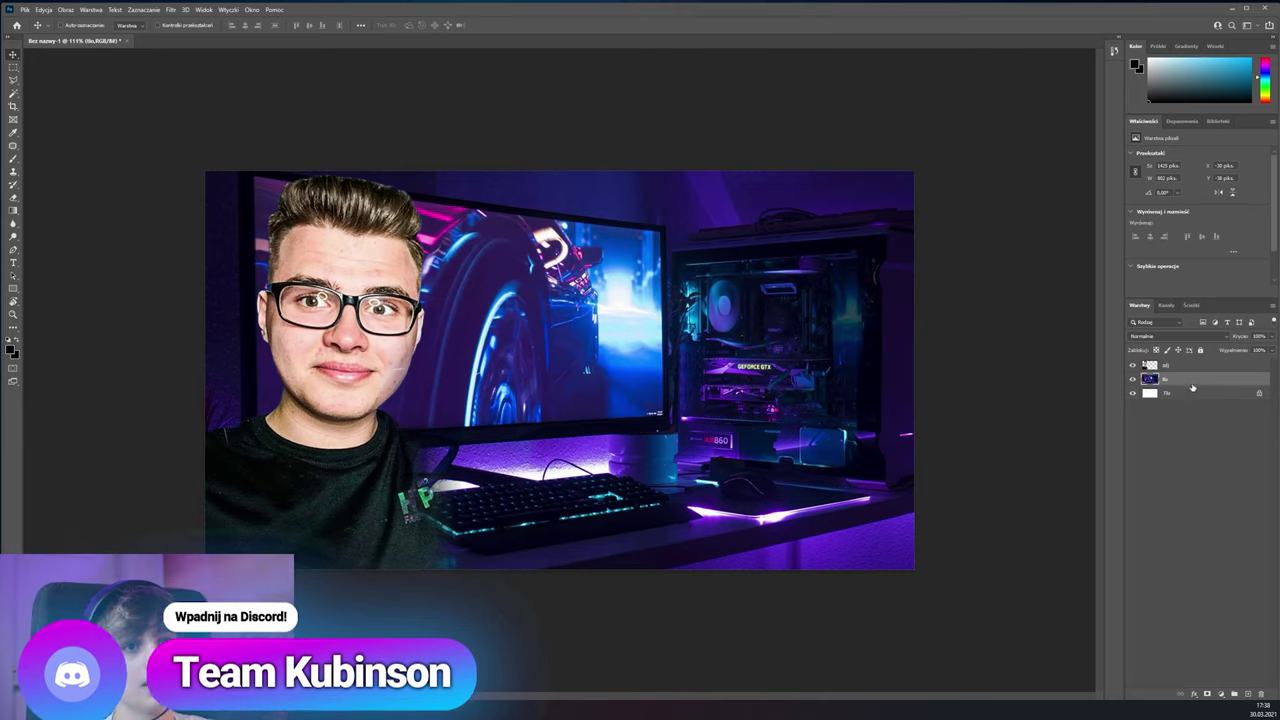
Add a Hue/Saturation (Barwa/Nasycenie) adjustment layer above the gaming desk layer and clip it to that layer
click(1221, 694)
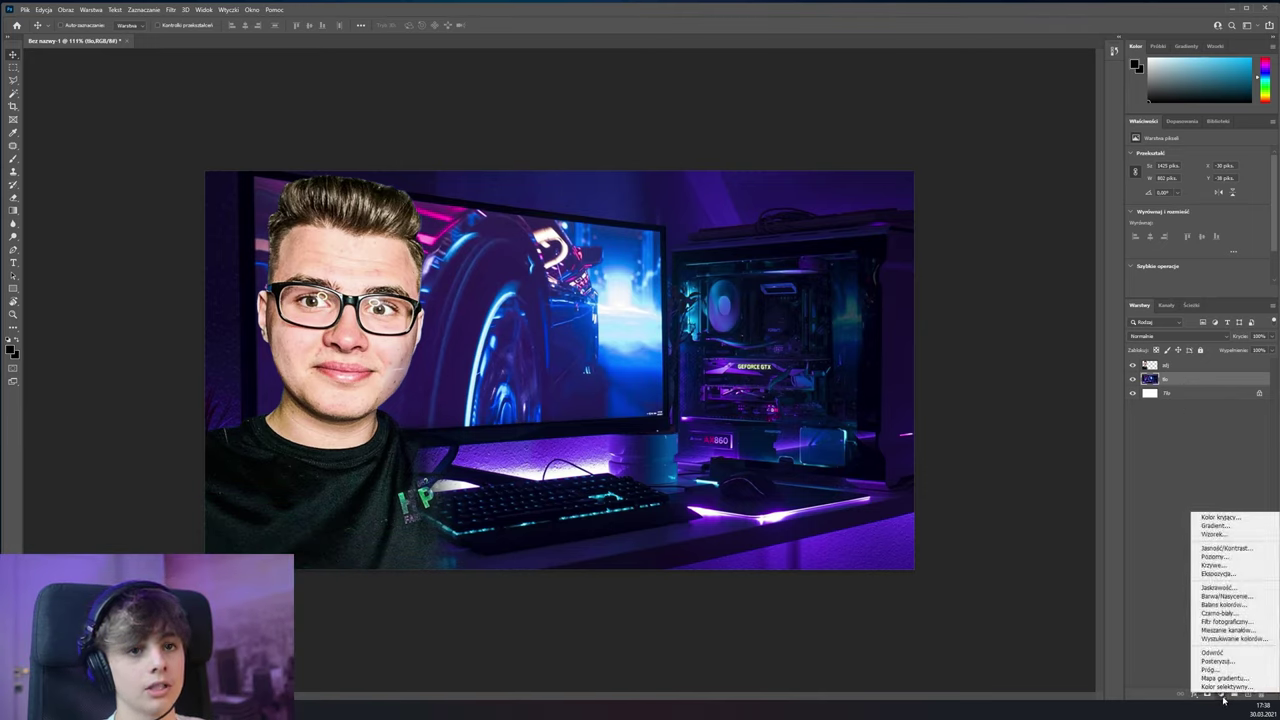
click(1226, 596)
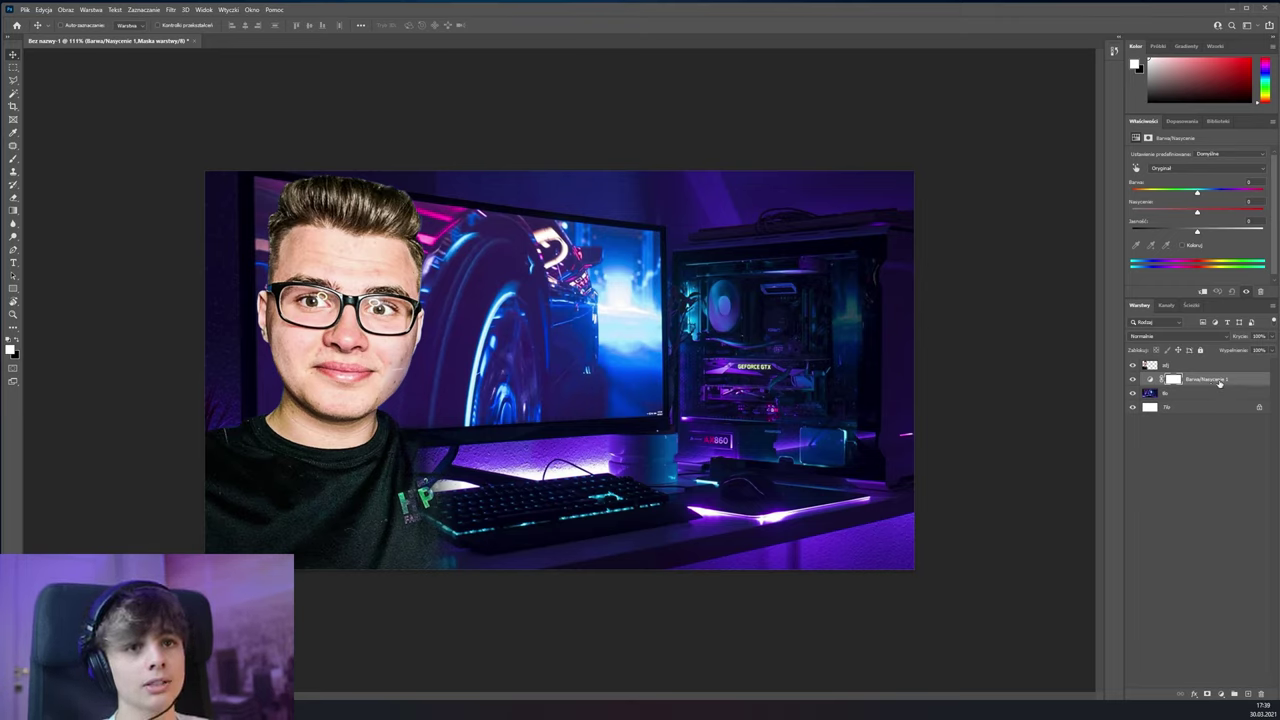
click(1202, 293)
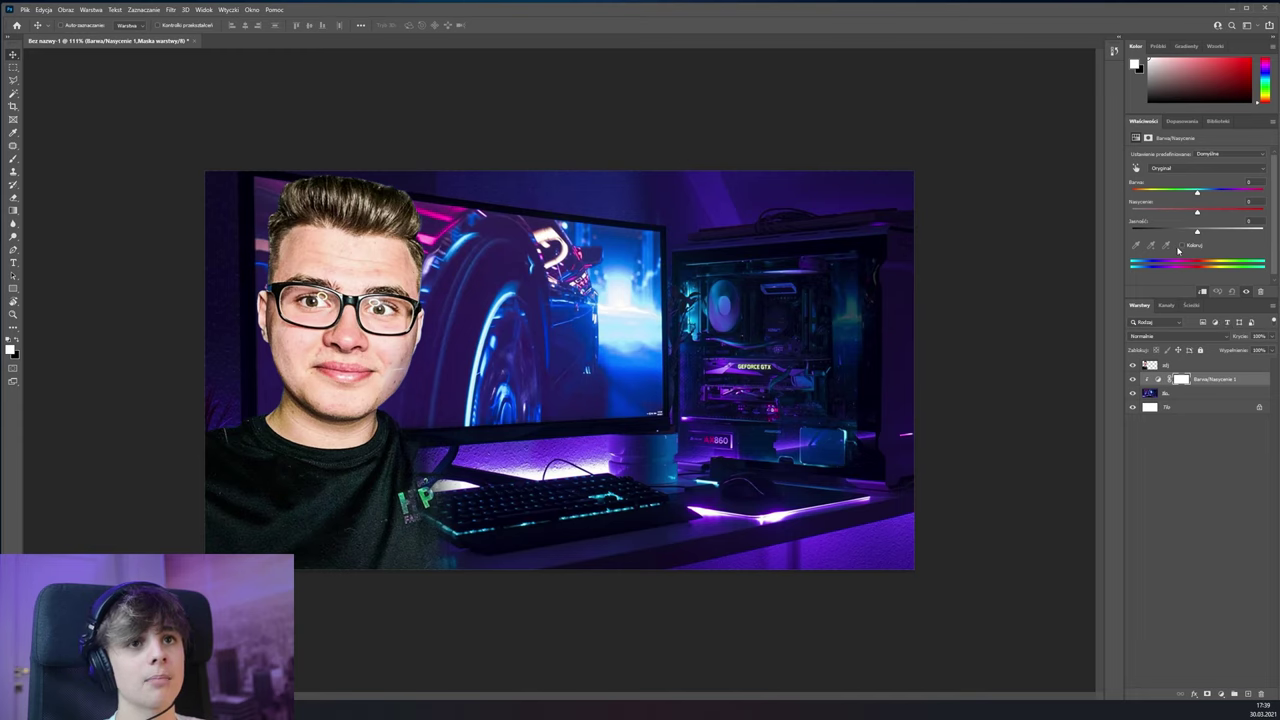
Colorize the gaming desk background magenta with hue about 311, saturation about 90 and slightly reduced lightness
click(1182, 246)
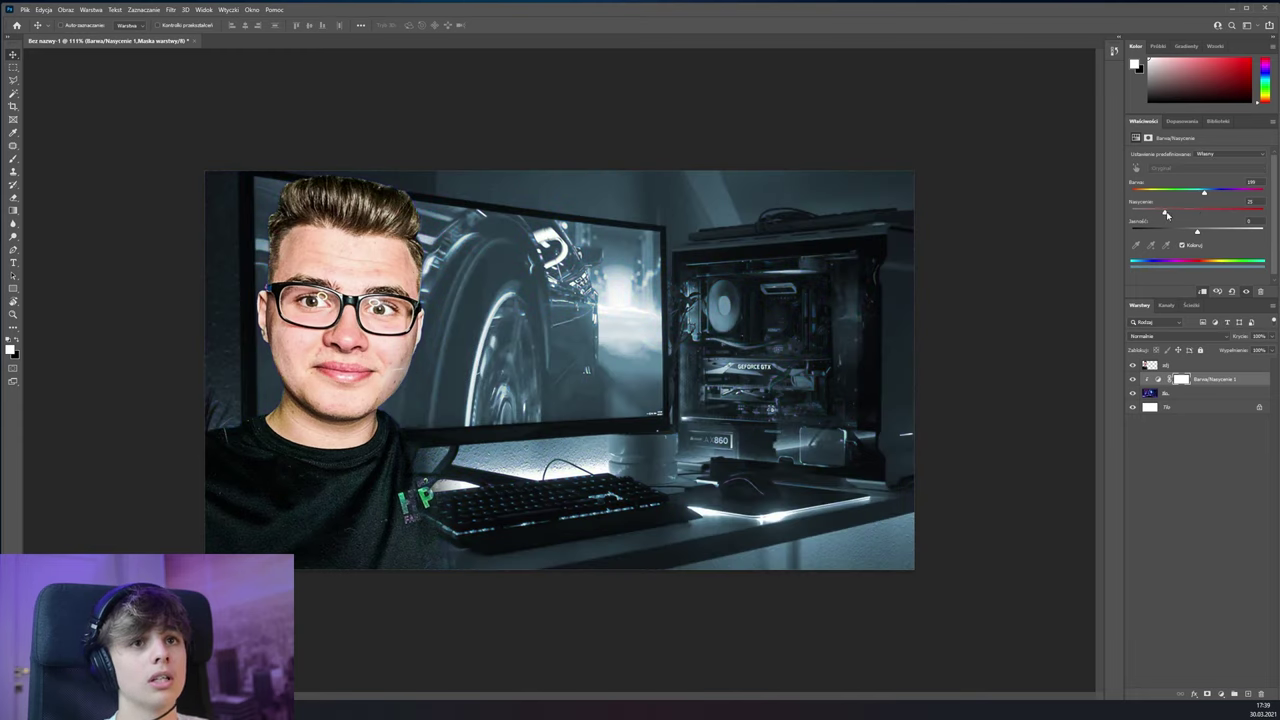
drag(1172, 215, 1262, 213)
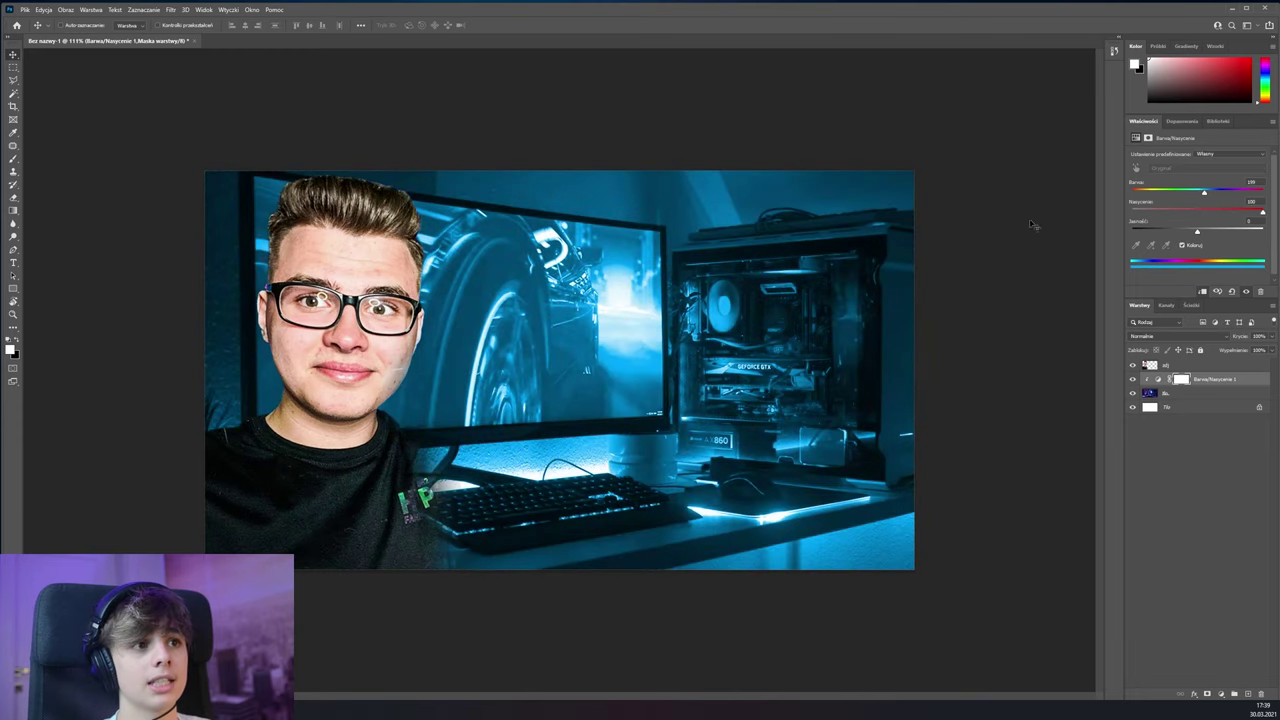
click(1180, 193)
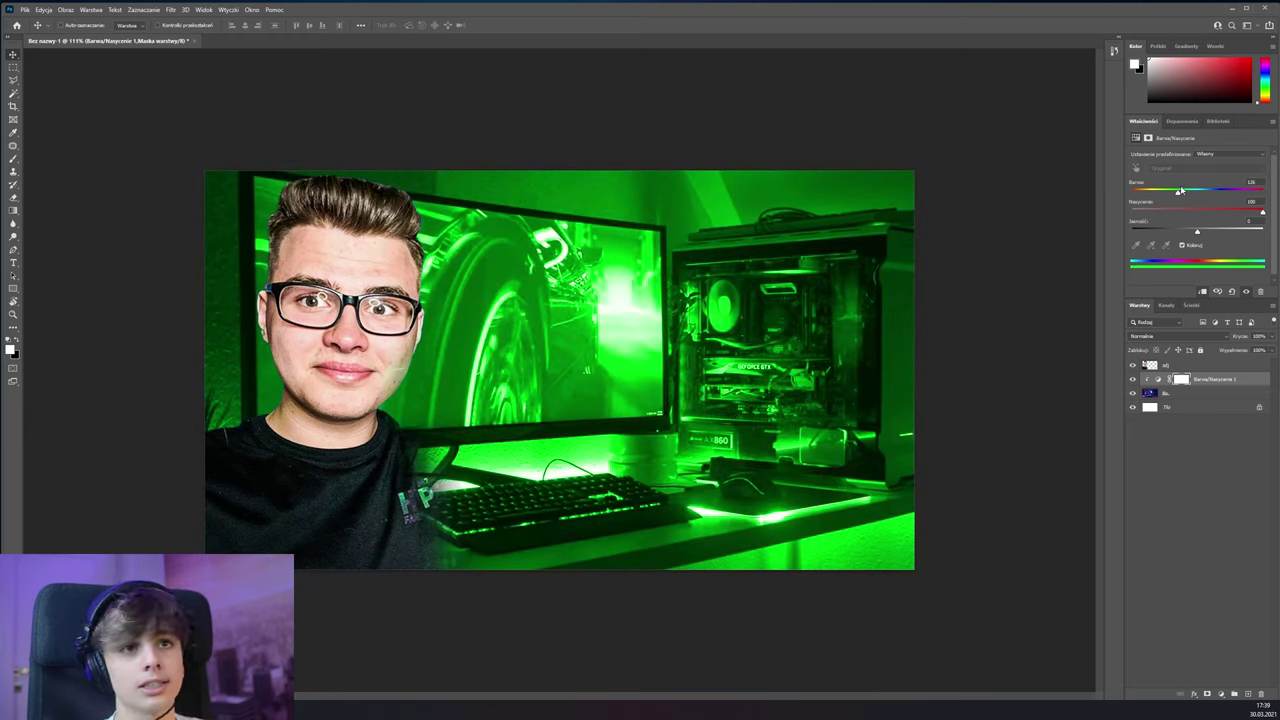
drag(1176, 192, 1245, 192)
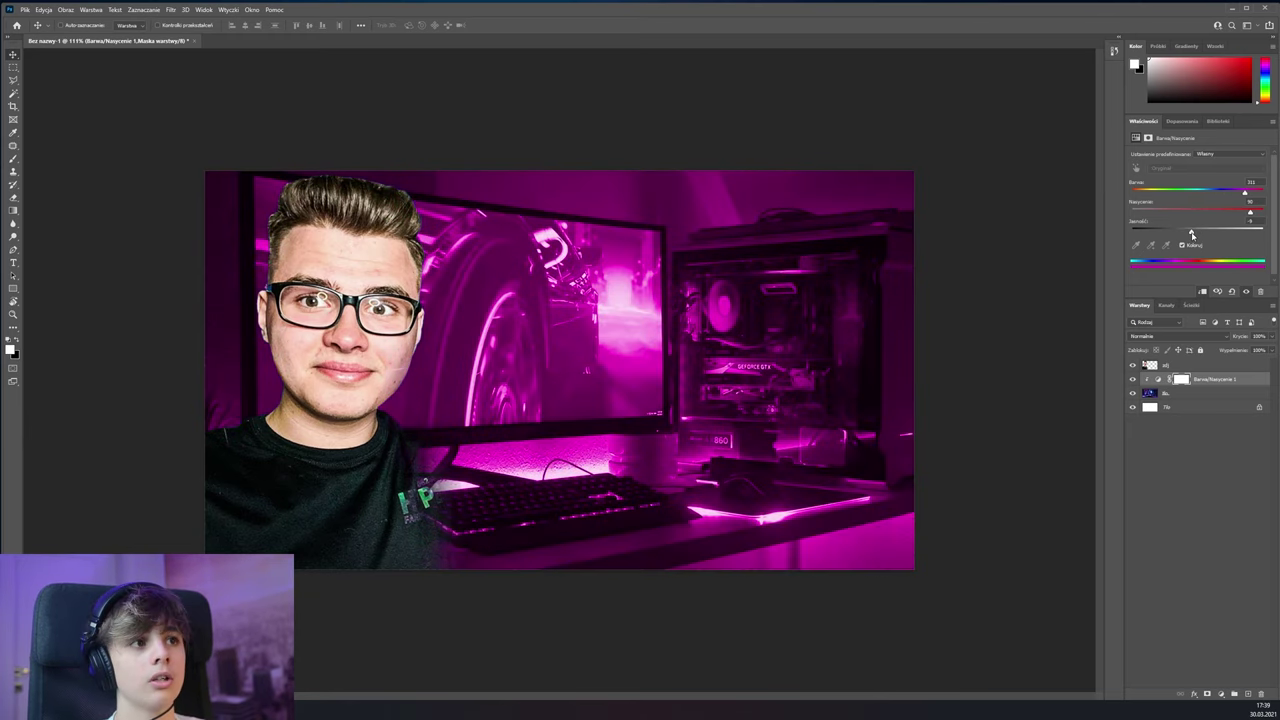
Apply a Gaussian blur with a 2.5-pixel radius to the gaming desk image layer
click(1205, 393)
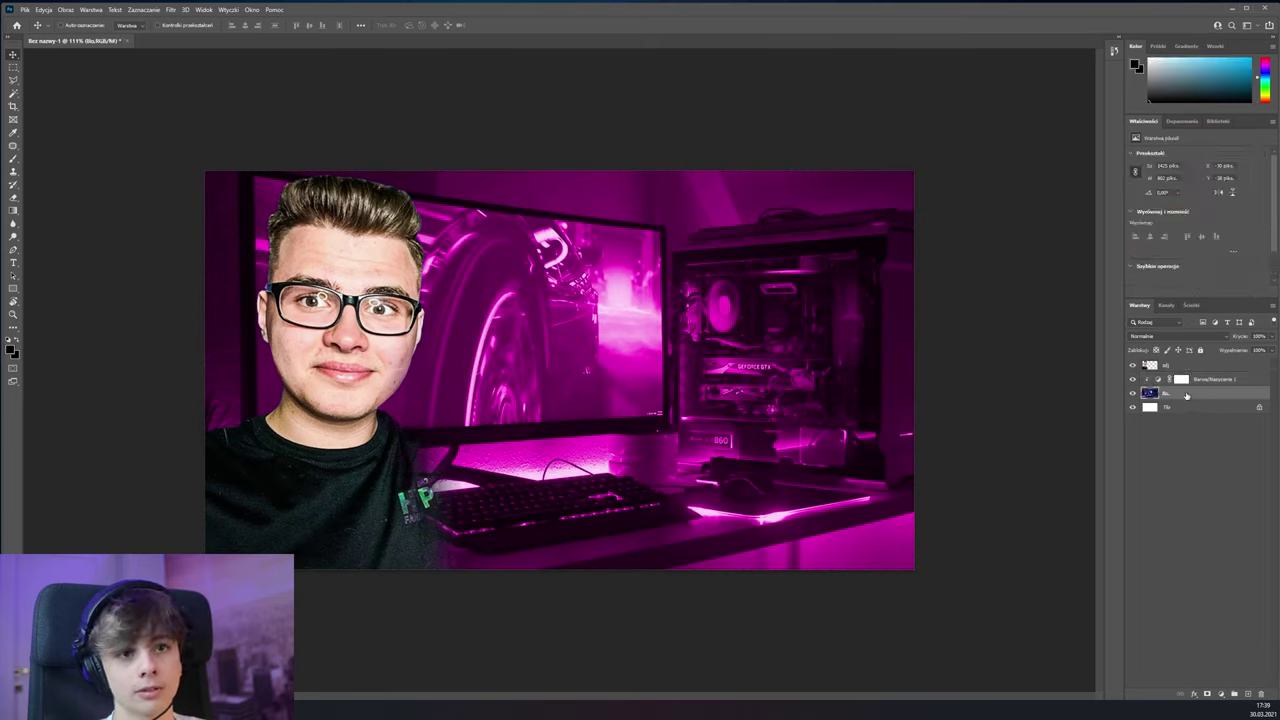
click(170, 9)
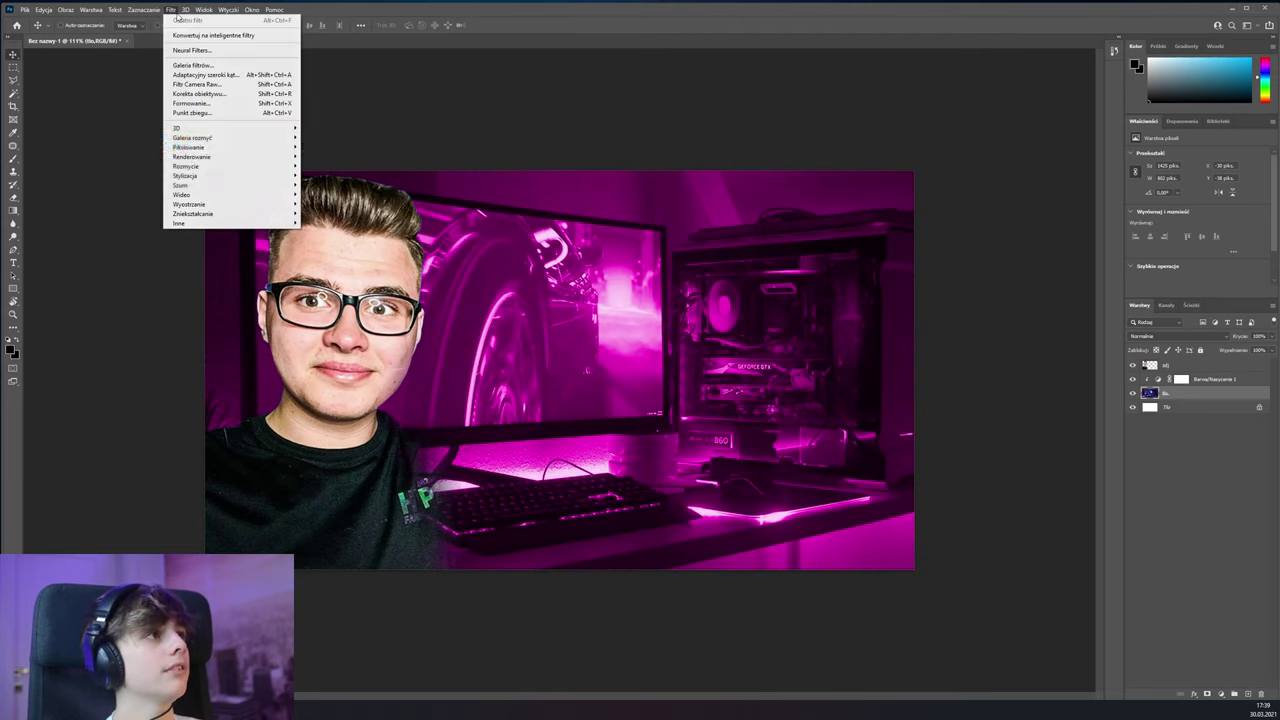
mouse_move(260, 166)
click(367, 196)
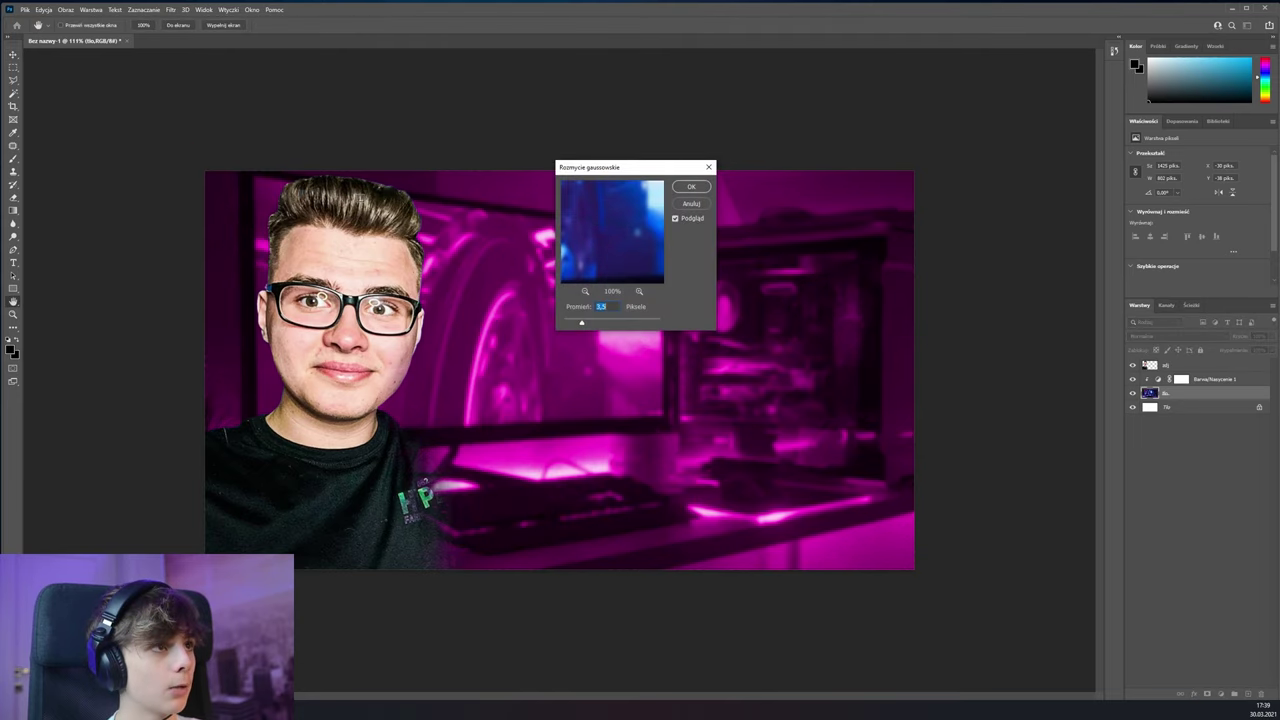
drag(588, 325, 576, 325)
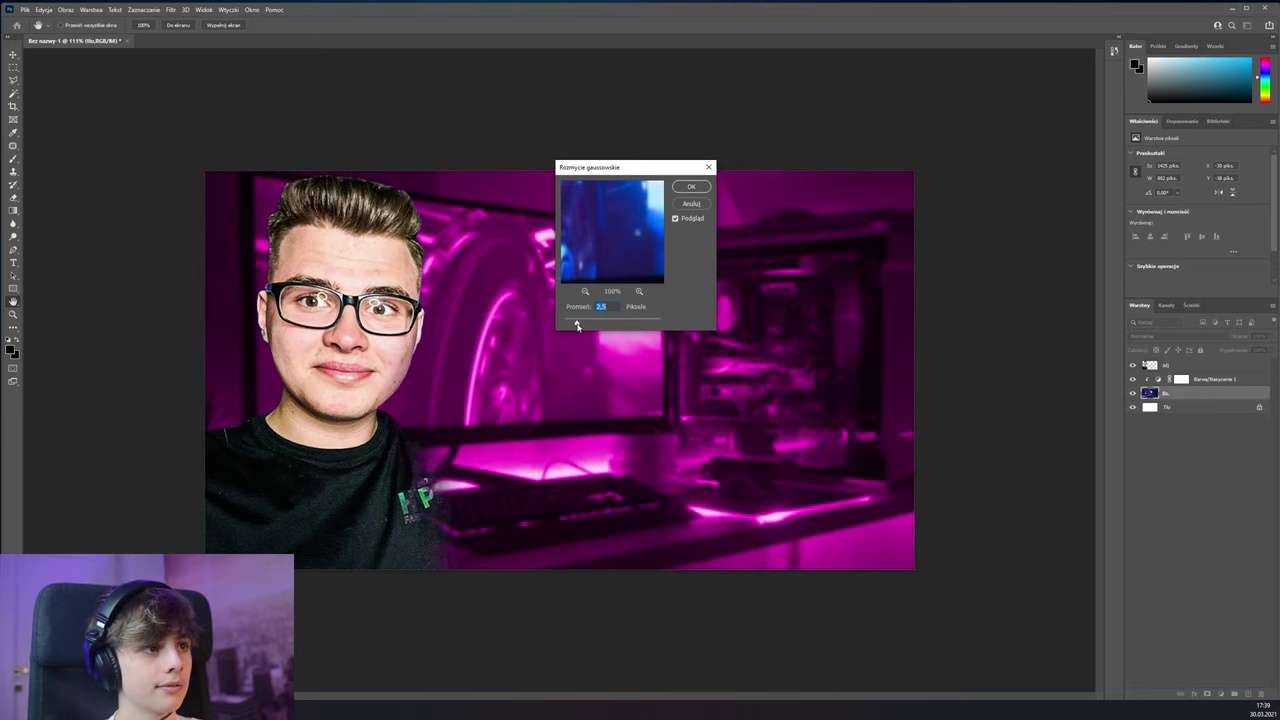
click(691, 186)
scroll(631, 394, down, 5)
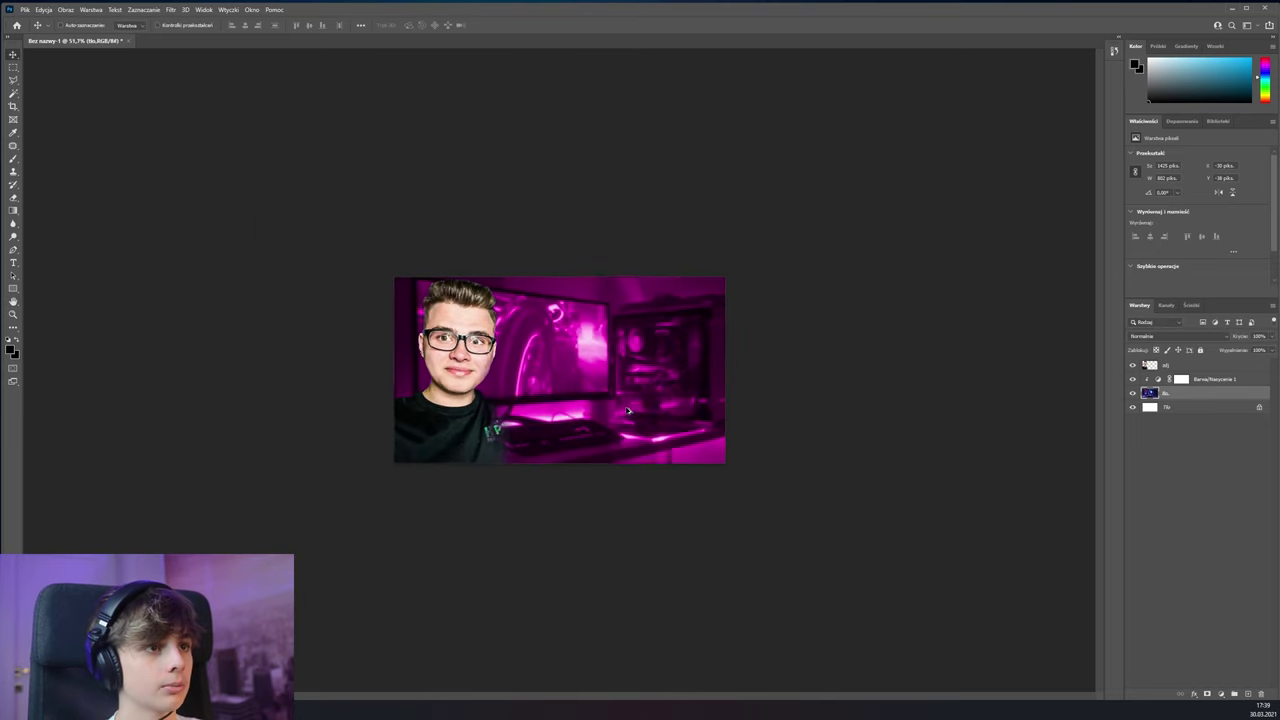
scroll(631, 394, up, 5)
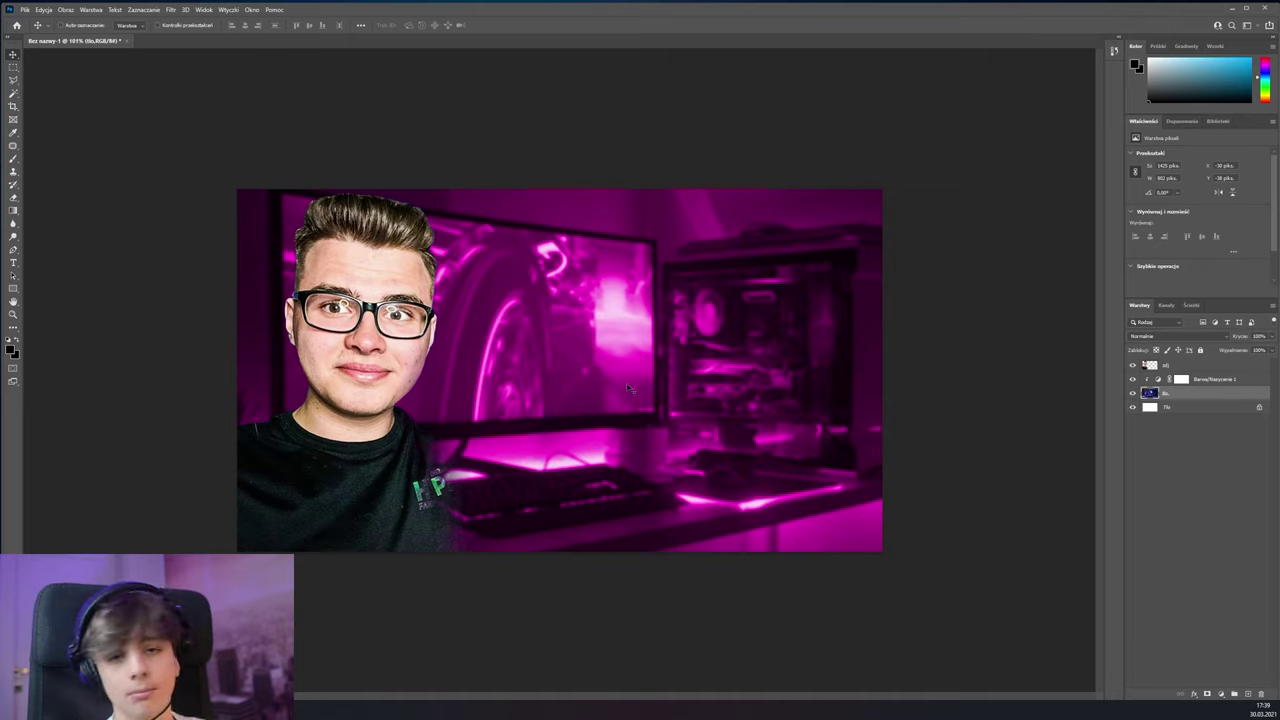
Add the white text "STANOWISKO ZA" in Proxima Nova Extrabold, 223 pt, on a new text layer above the man's cutout
key(r)
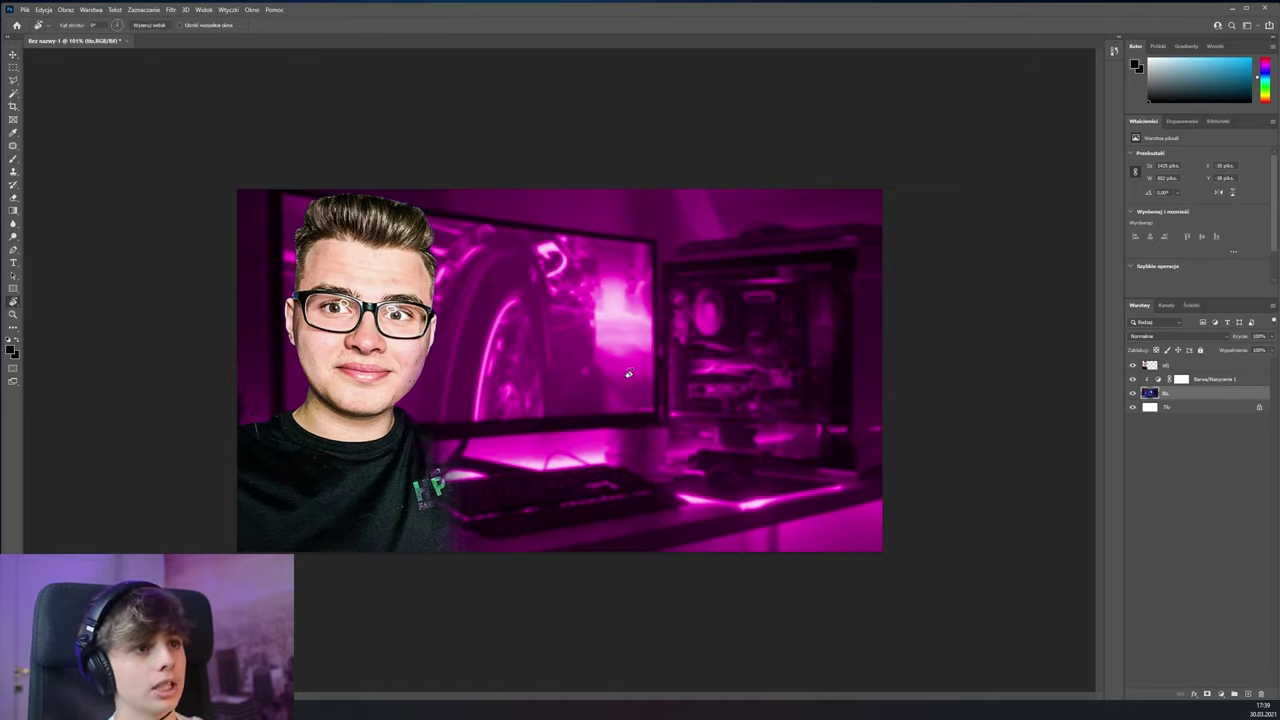
key(t)
click(1172, 366)
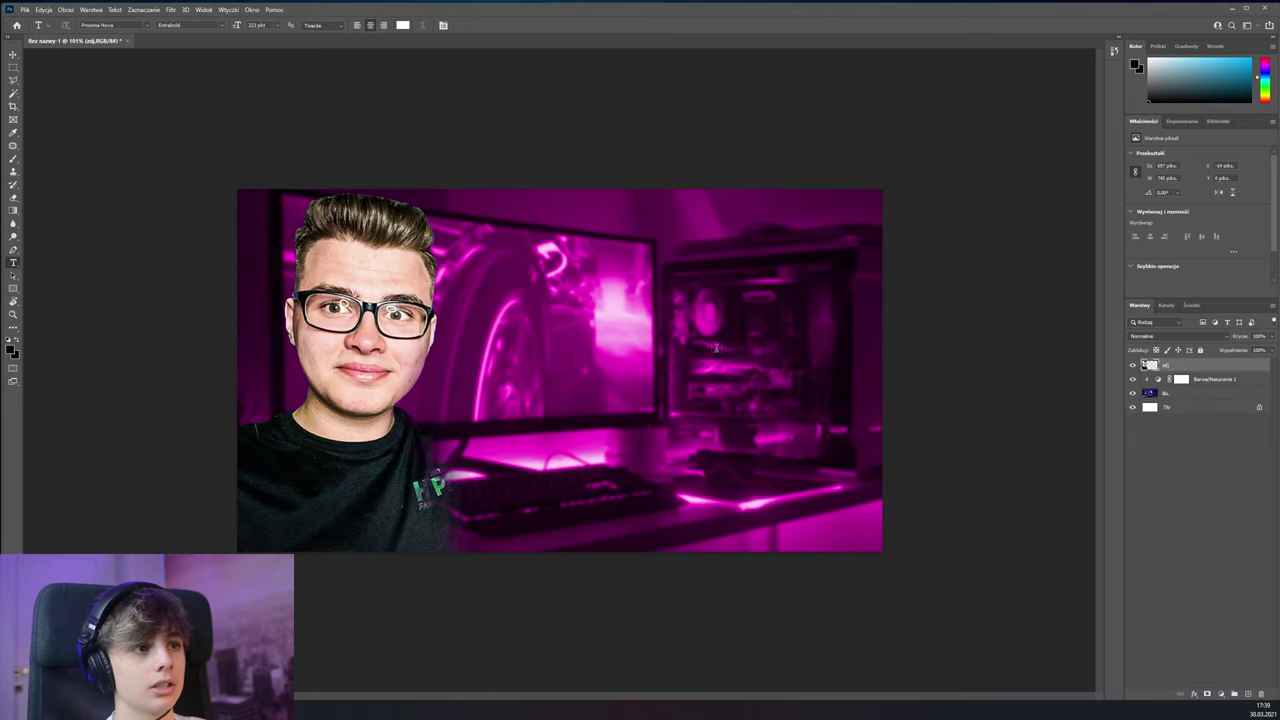
scroll(584, 341, up, 1)
scroll(584, 341, down, 2)
scroll(584, 341, up, 1)
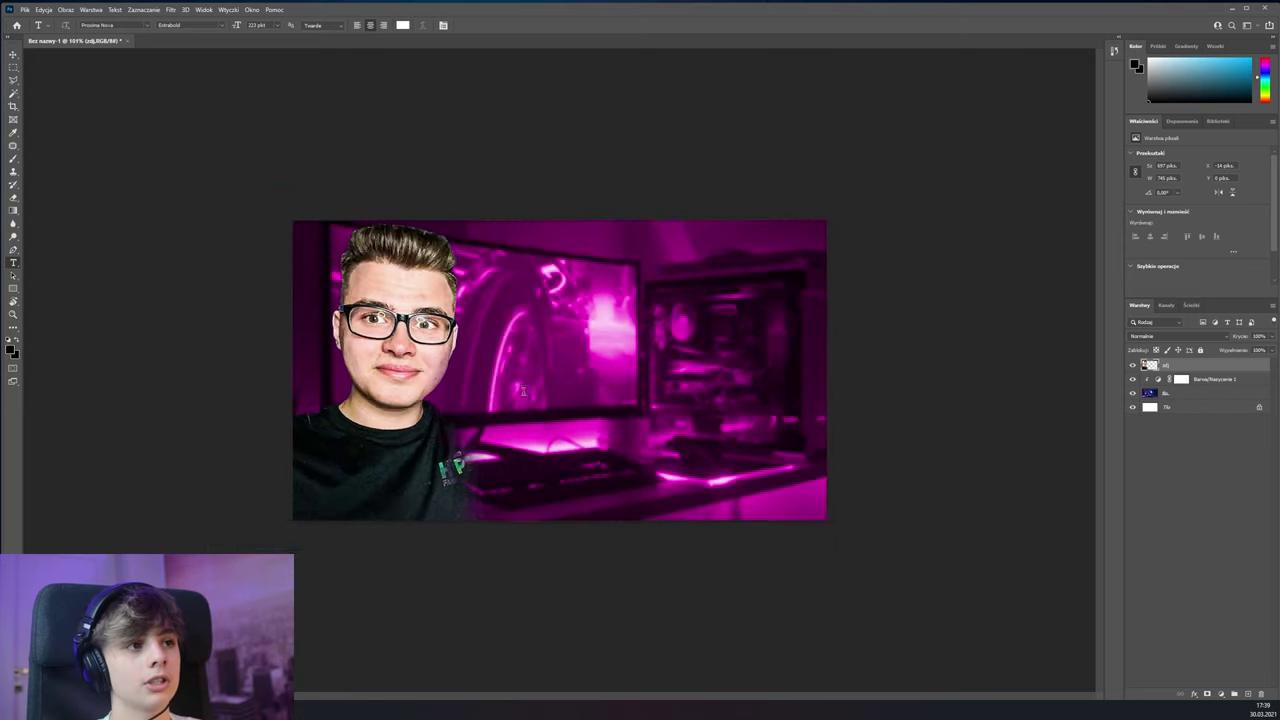
click(590, 330)
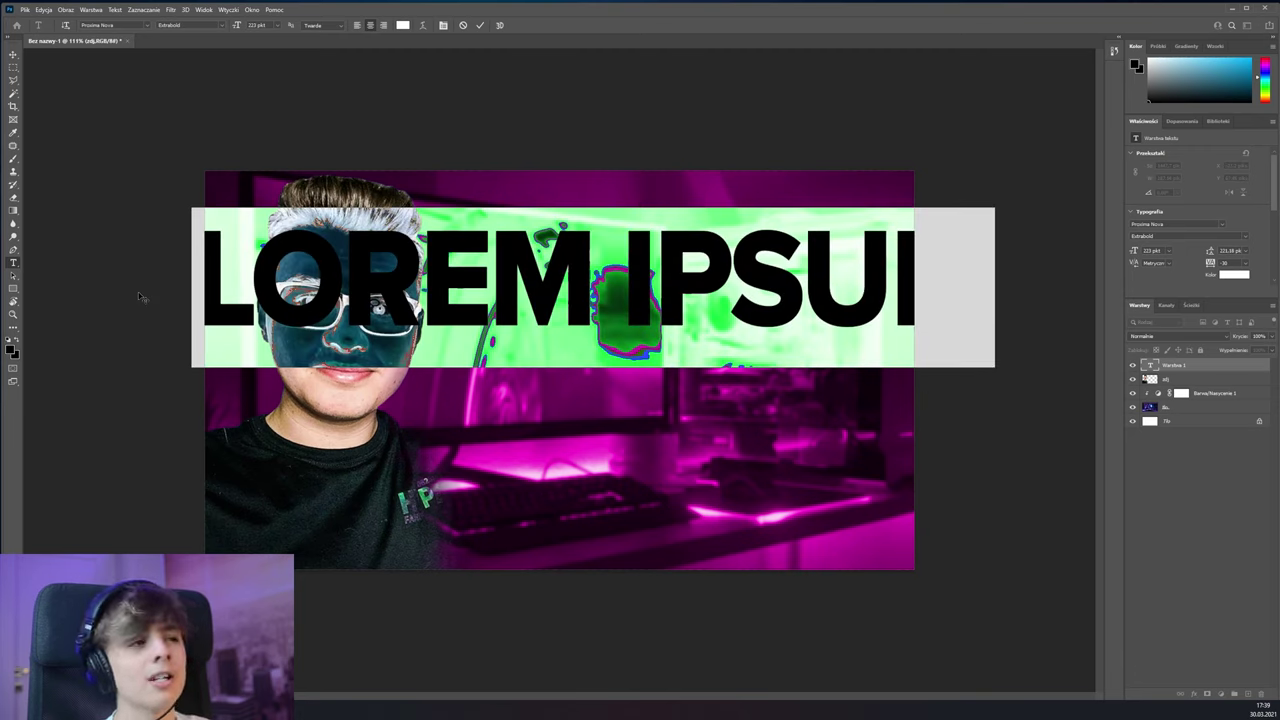
key(BackSpace)
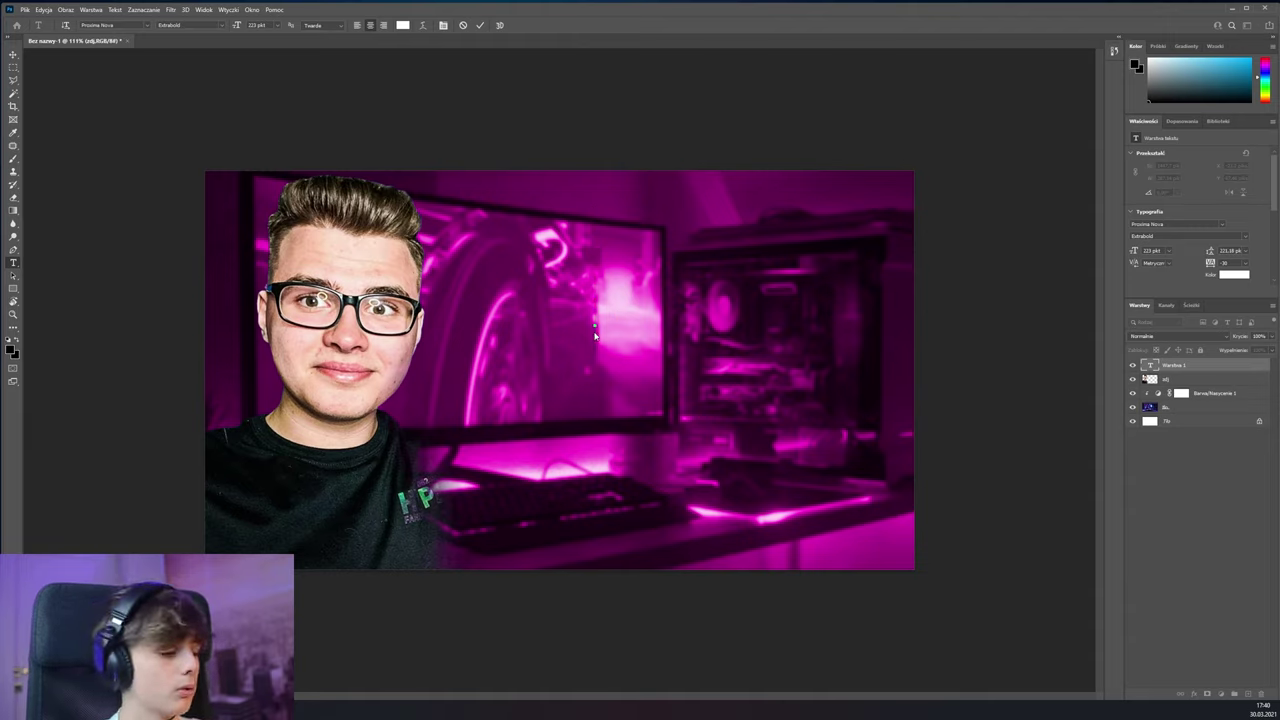
text(STA)
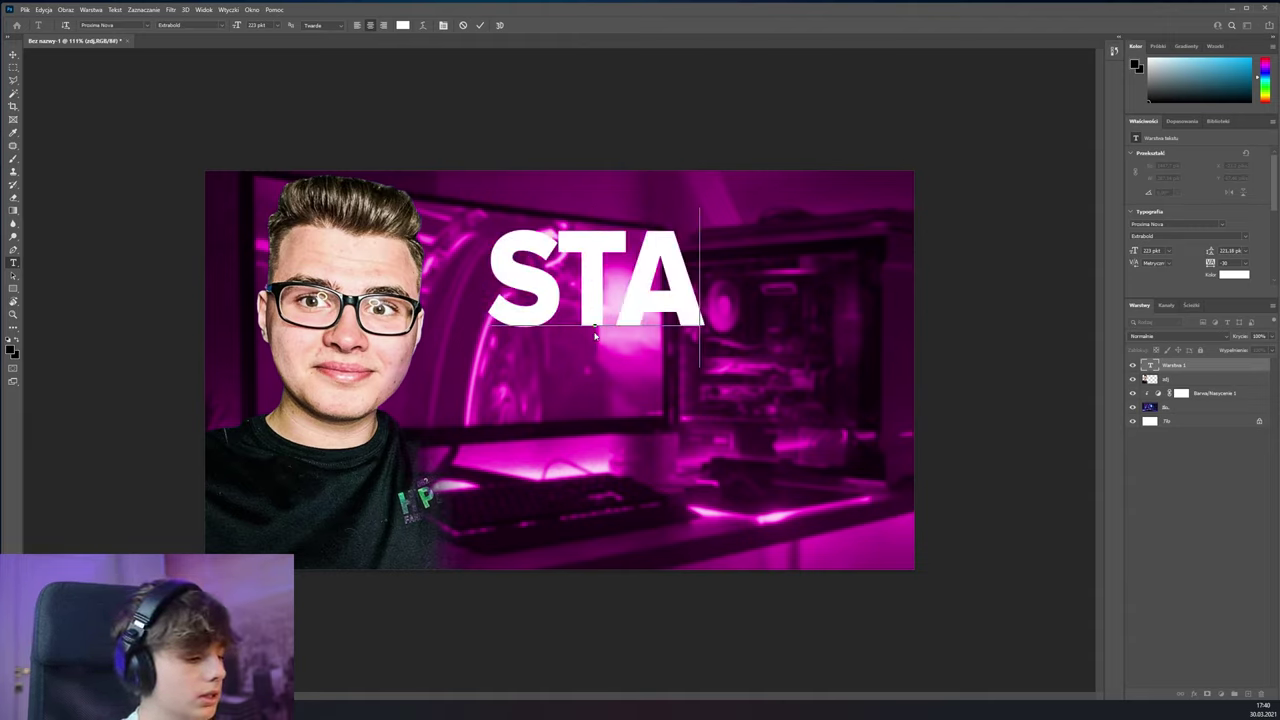
text(NOWISKO)
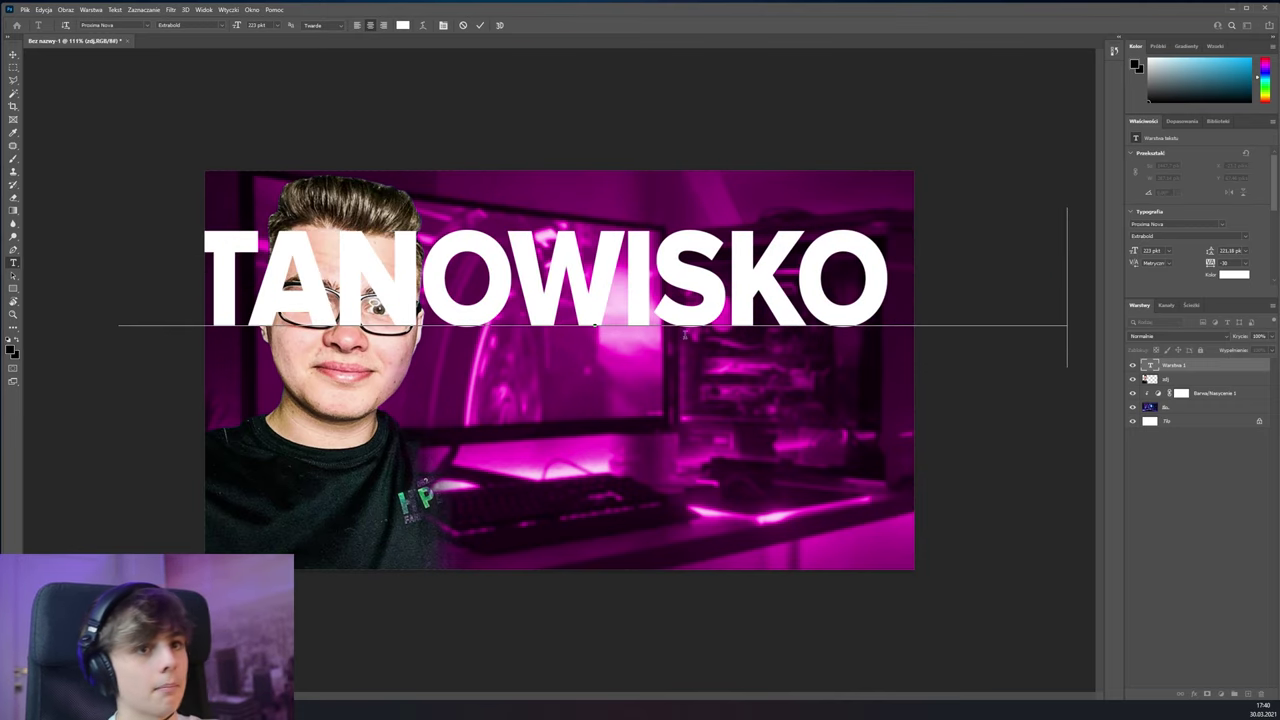
Scale the "STANOWISKO ZA" text down to about 99 pt and place it to the right of the man's head
click(1175, 369)
key(ctrl+t)
drag(1060, 212, 817, 272)
key(Return)
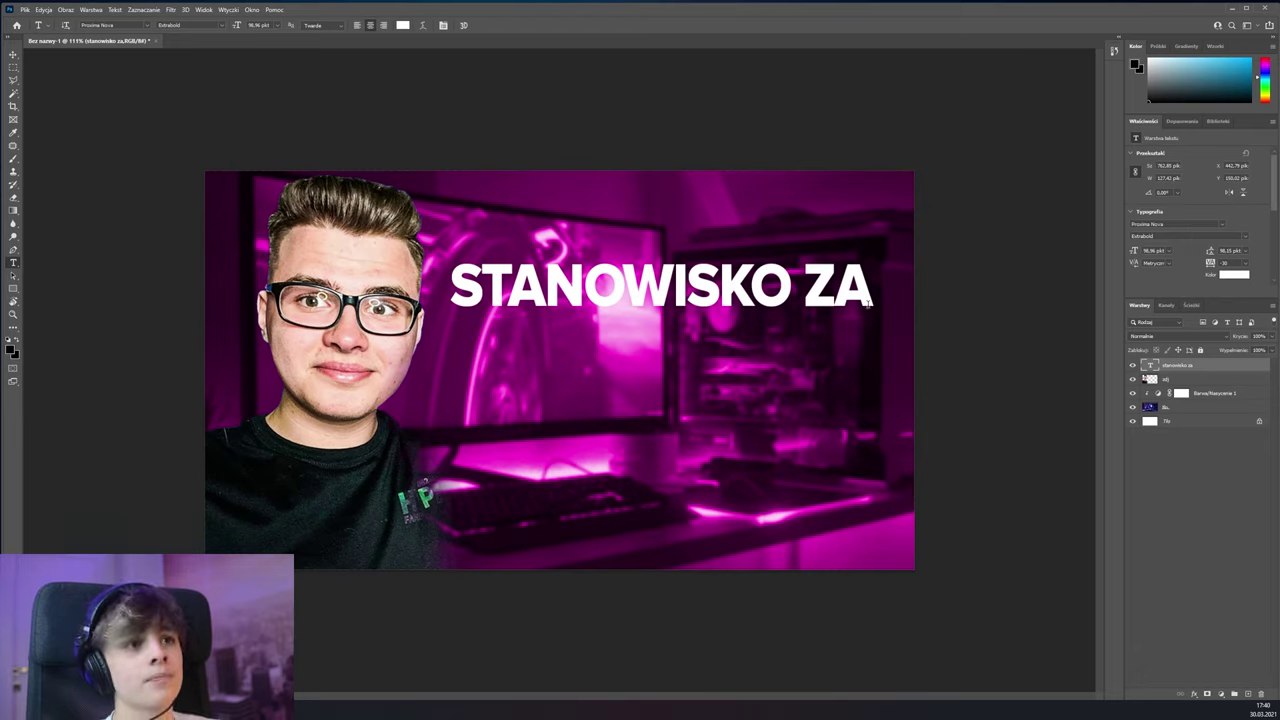
Change the font of the "STANOWISKO ZA" text to Product Sans Bold Italic
drag(873, 298, 258, 195)
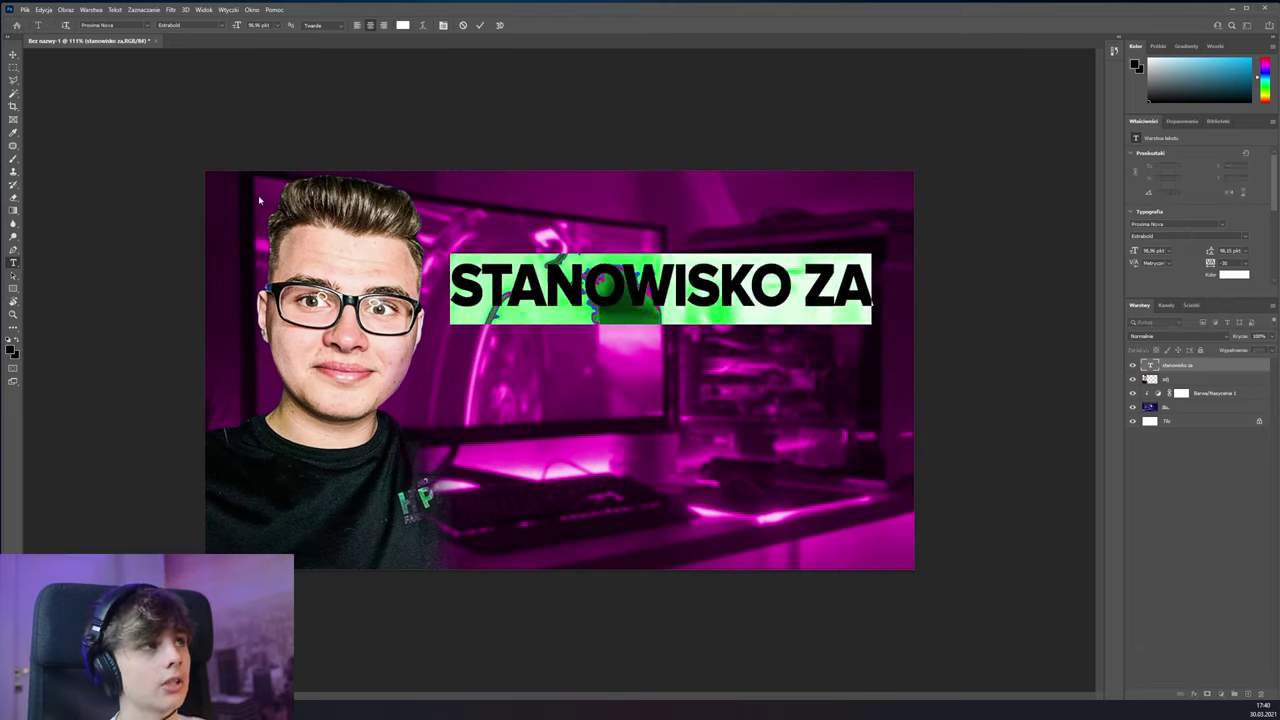
click(146, 28)
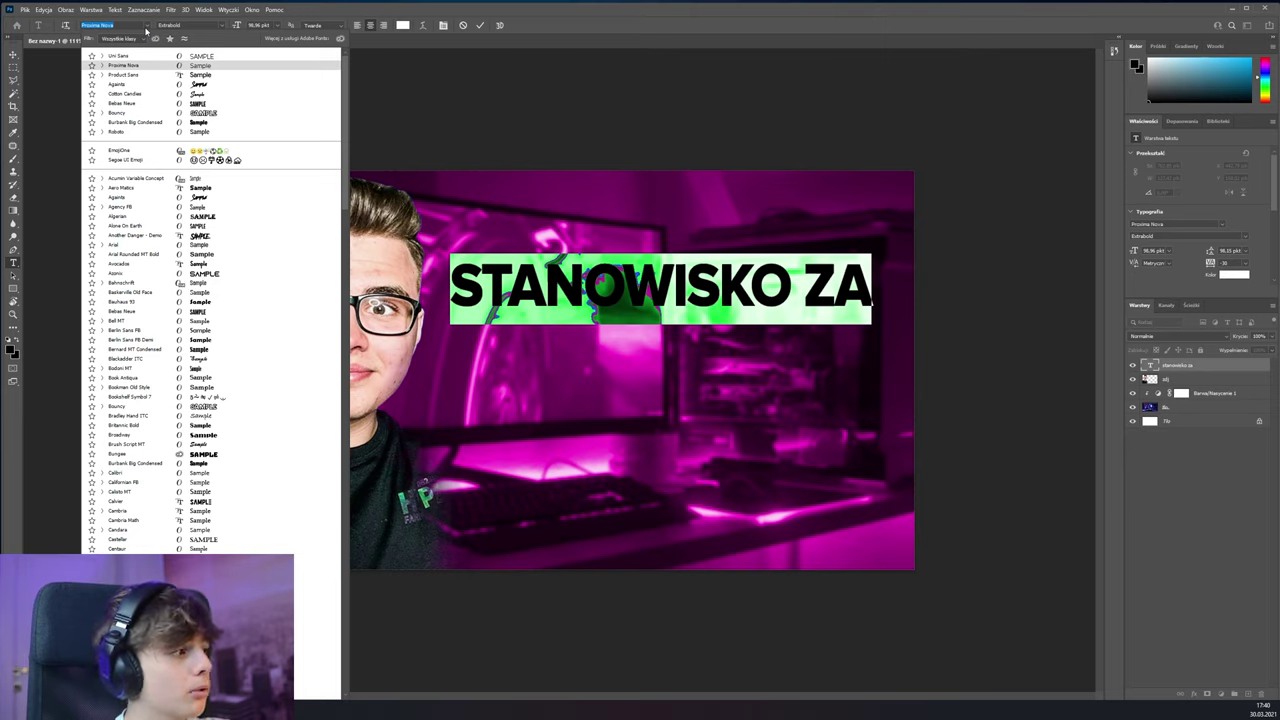
text(prod)
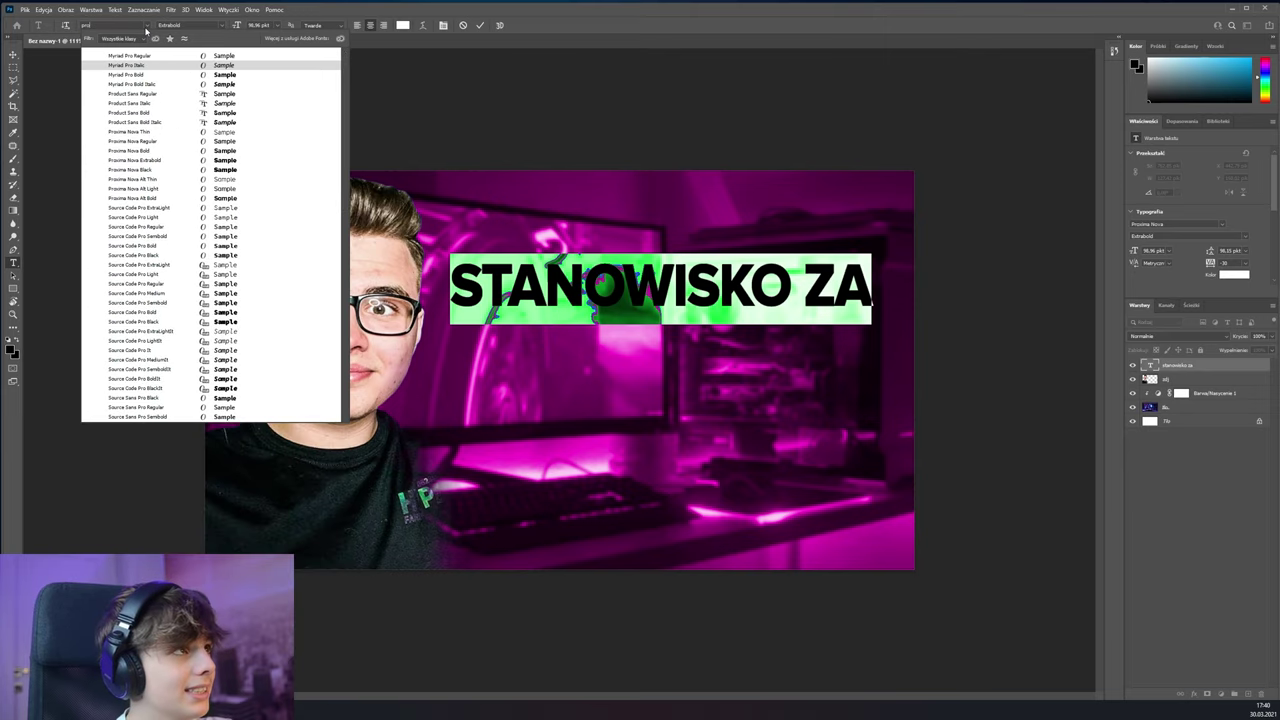
text(uct Sans)
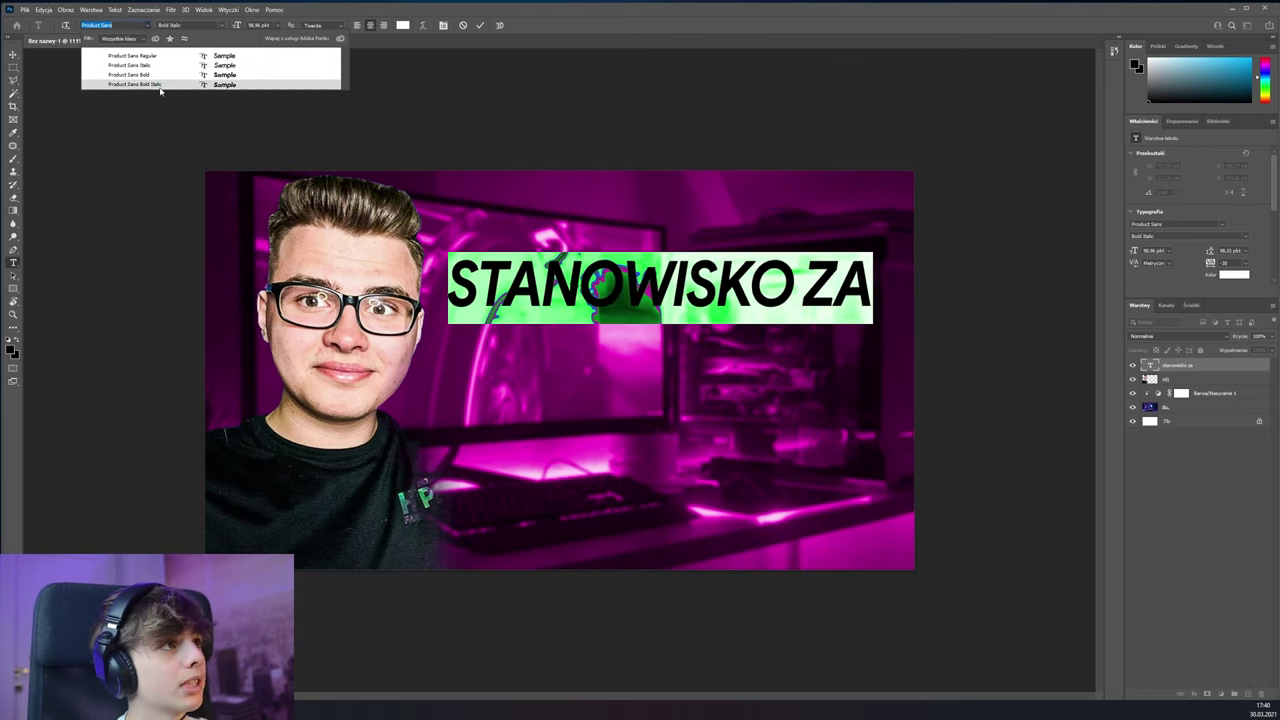
click(158, 84)
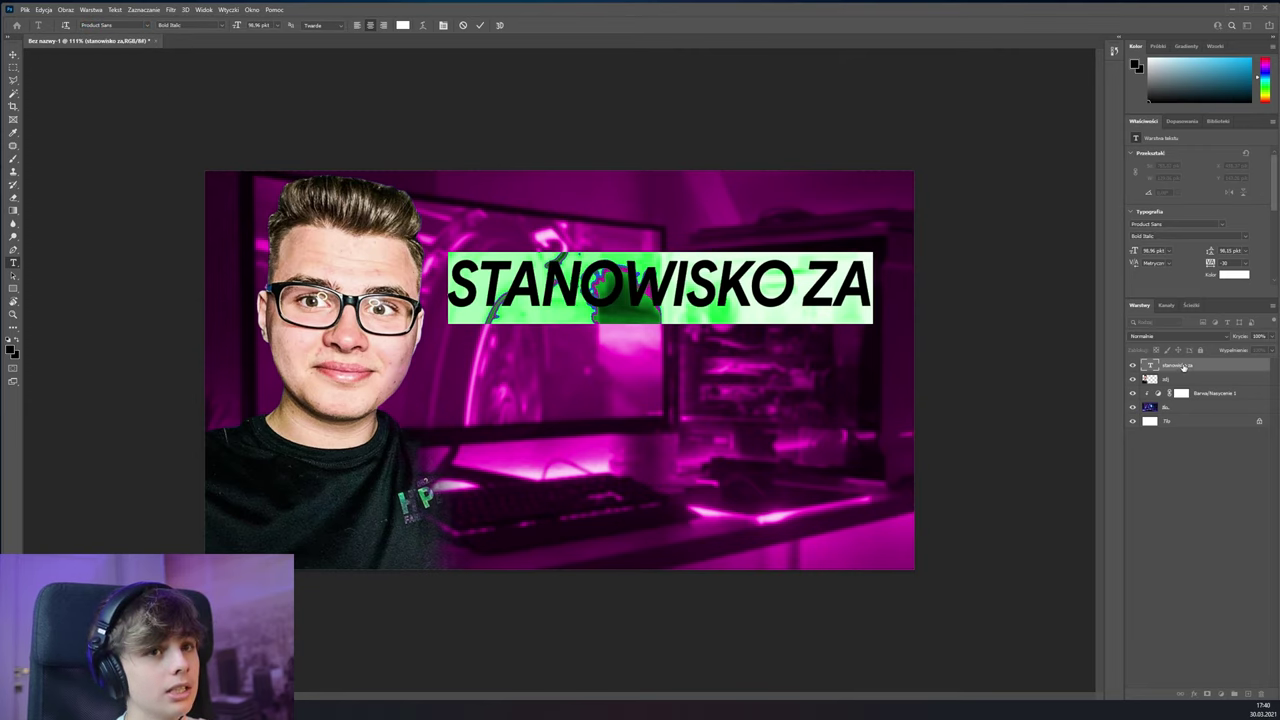
click(1184, 366)
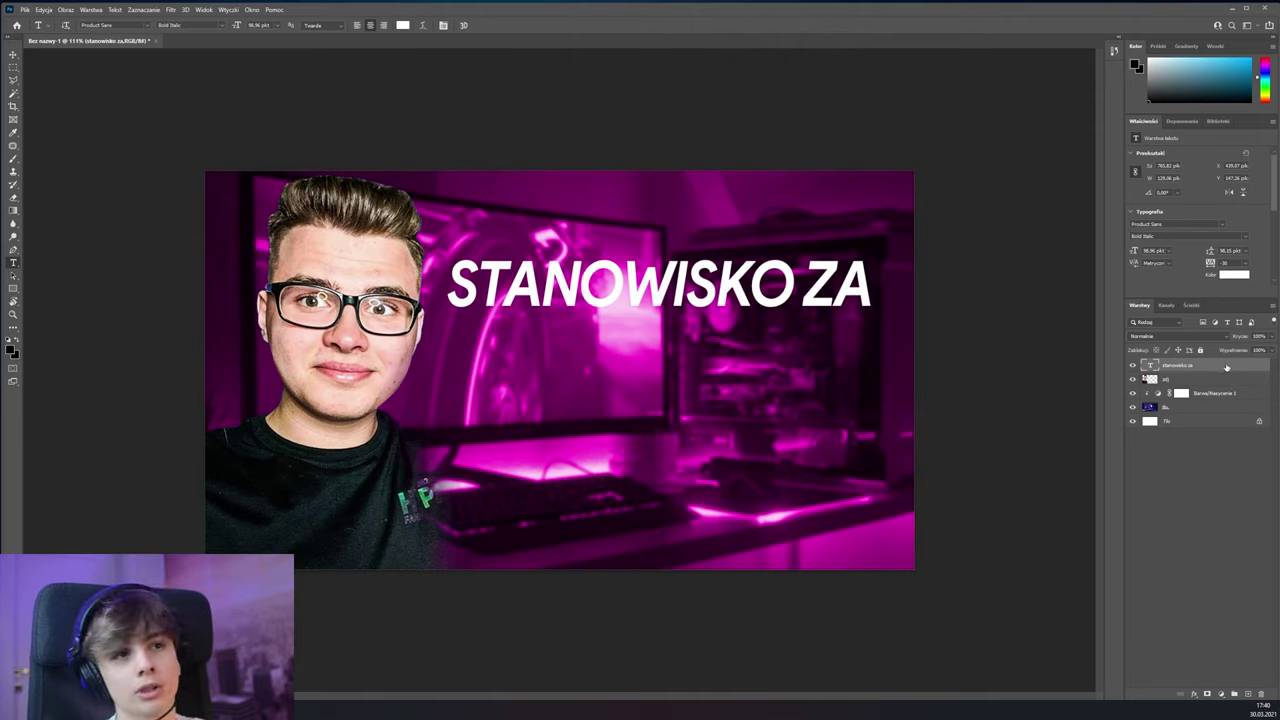
Scale the "STANOWISKO ZA" text up to about 104 pt and nudge it slightly down
key(ctrl+t)
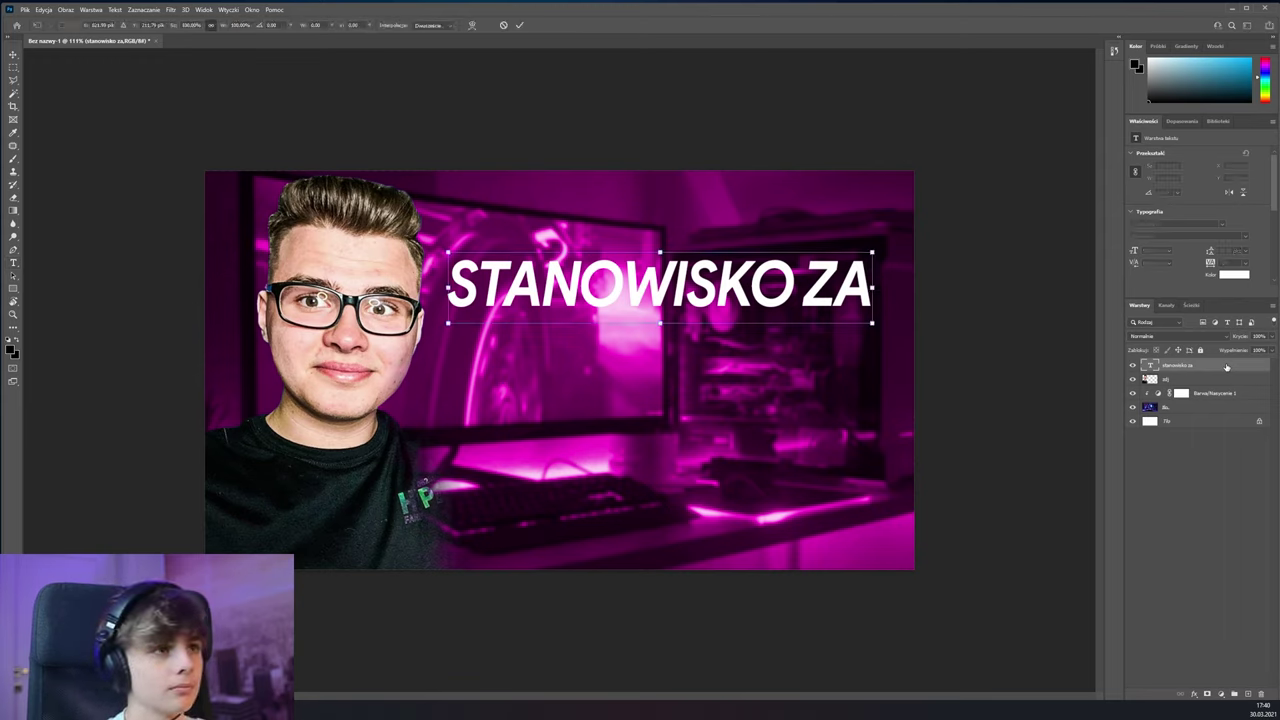
drag(872, 253, 884, 249)
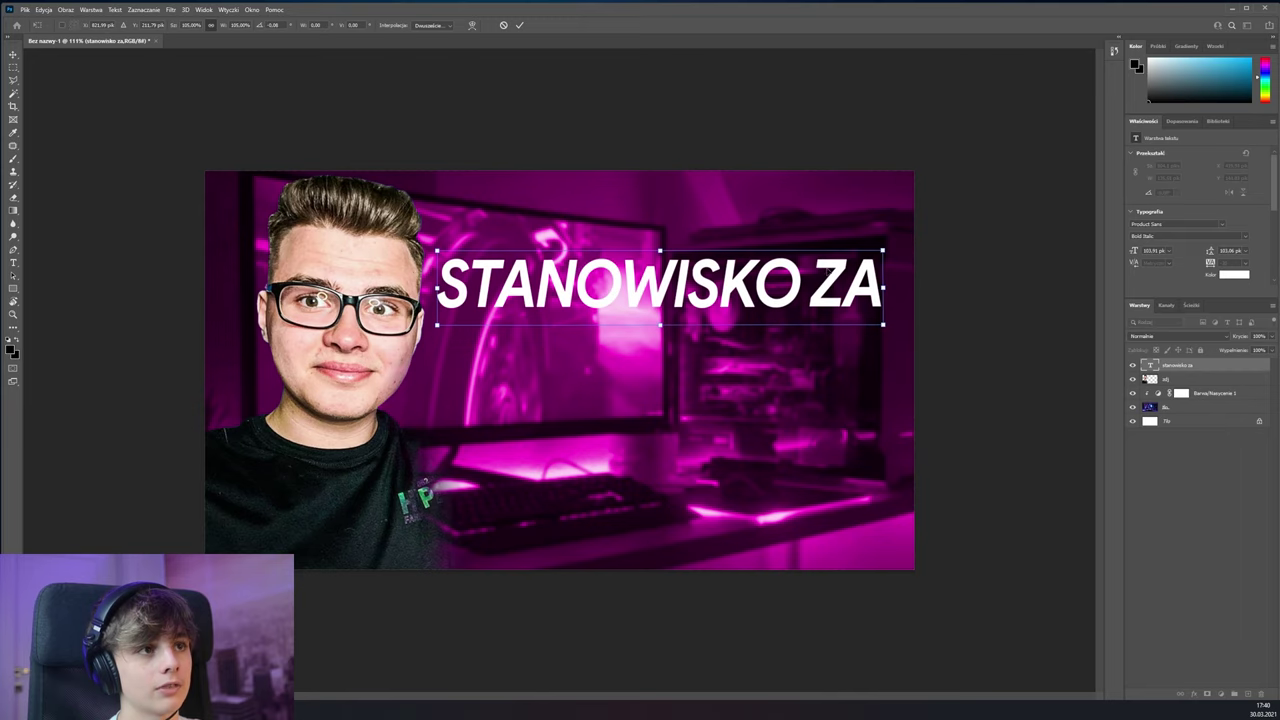
drag(770, 280, 765, 284)
key(Return)
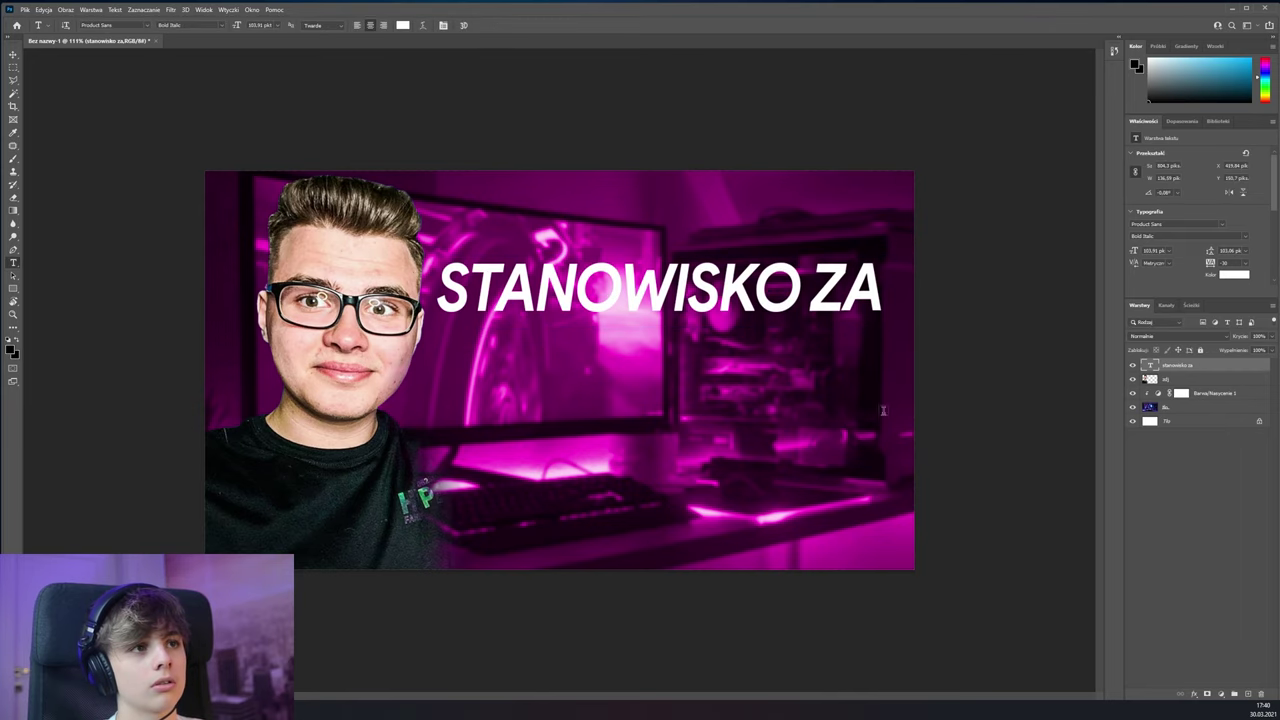
key(ctrl+plus)
key(ctrl+minus)
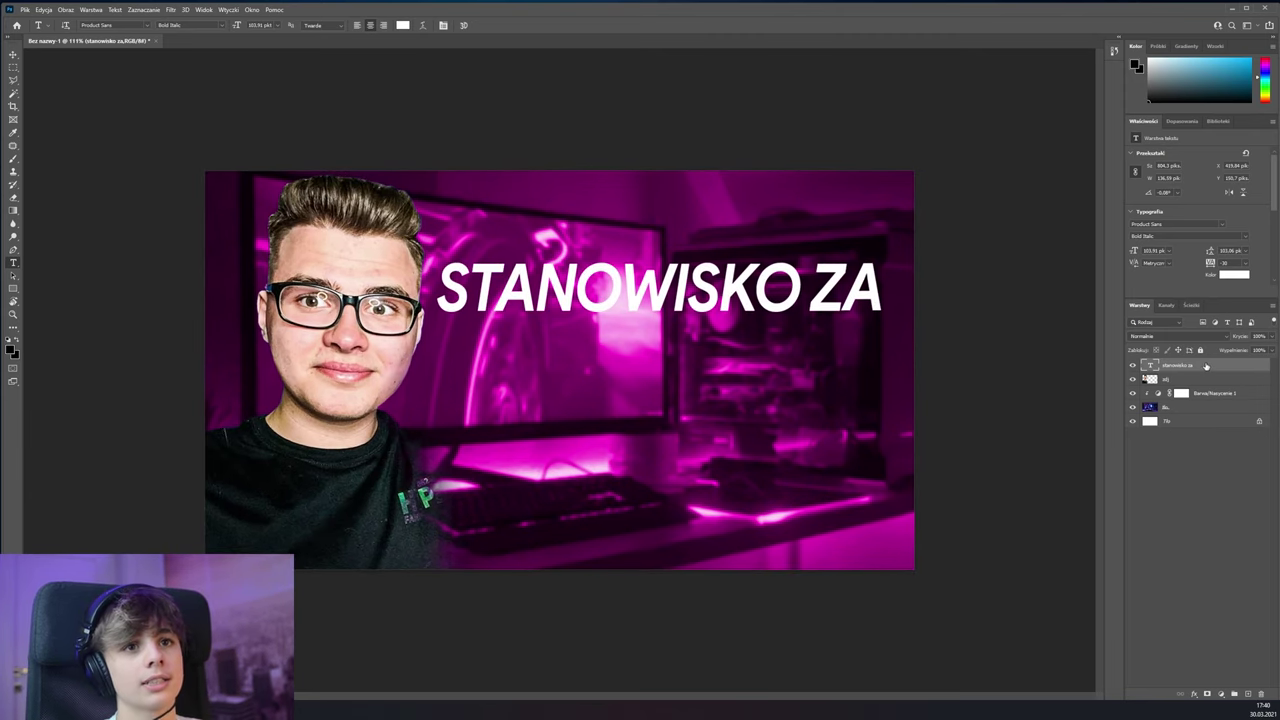
click(1133, 366)
click(1133, 366)
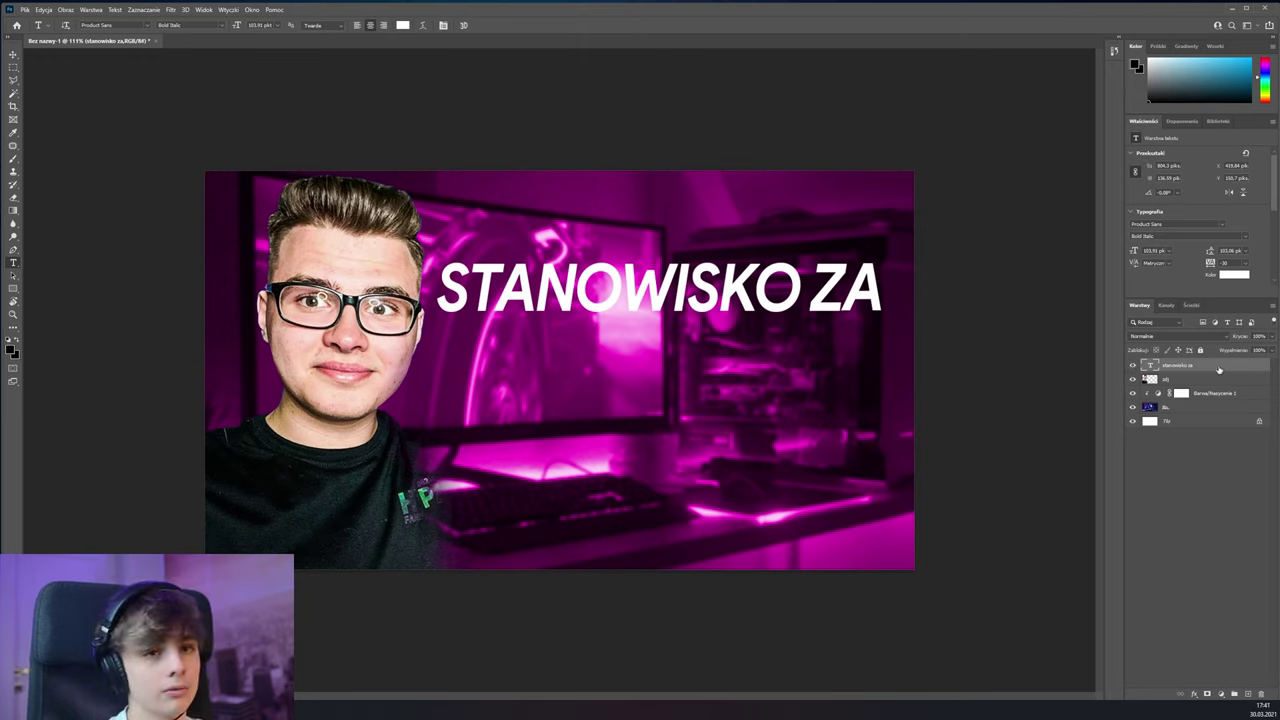
Duplicate the "STANOWISKO ZA" text layer and place the copy directly below the original line
key(ctrl+j)
key(ctrl+t)
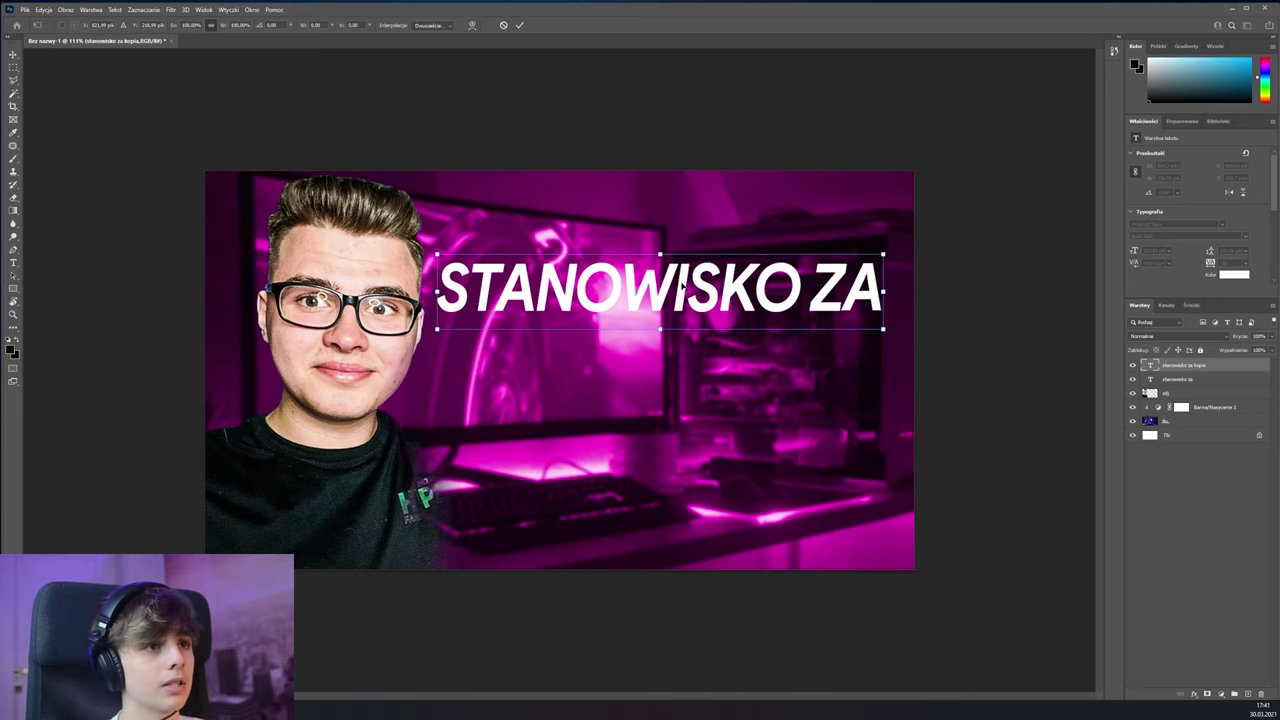
drag(683, 285, 683, 343)
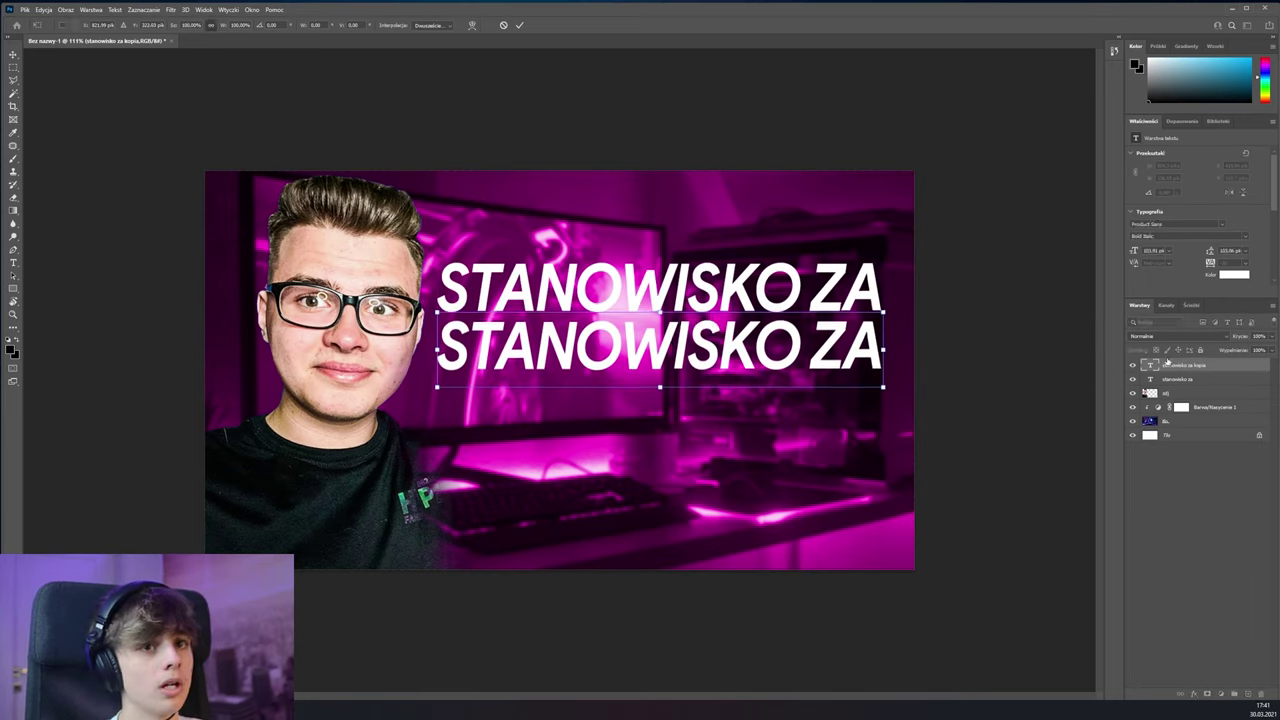
key(Return)
Replace the duplicated line's text with "100,000 zł"
double_click(1151, 365)
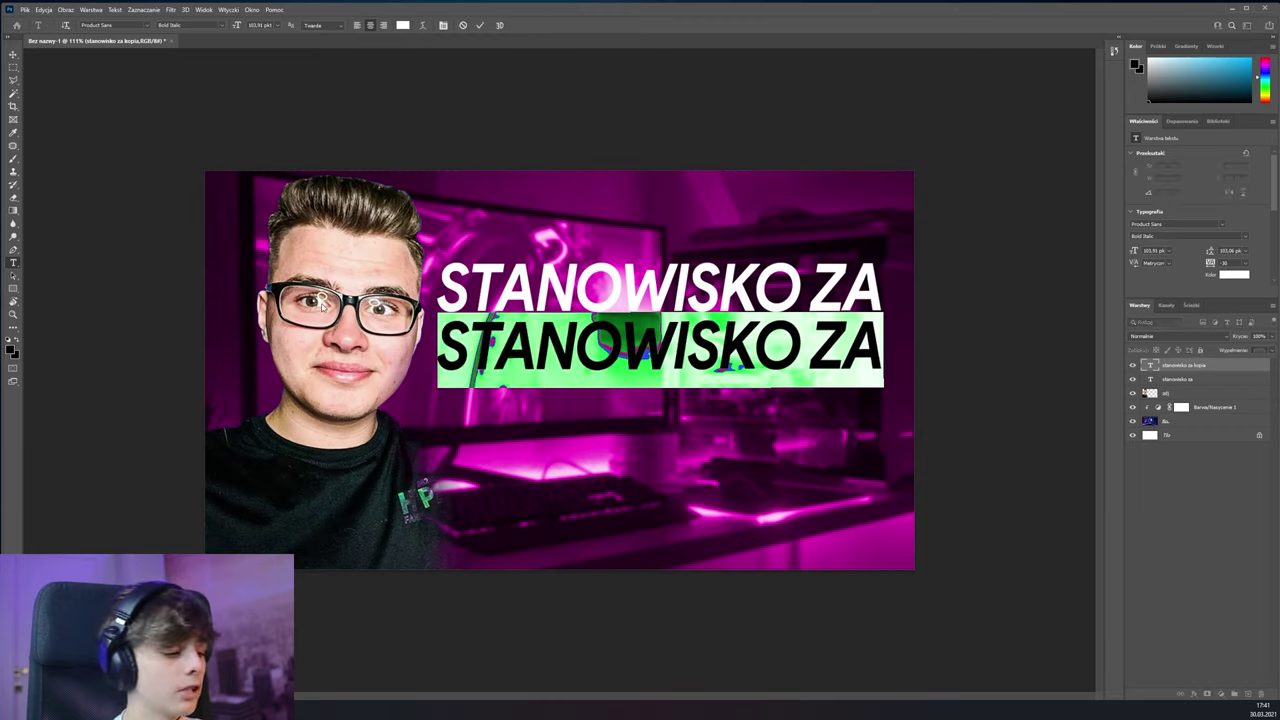
text(10)
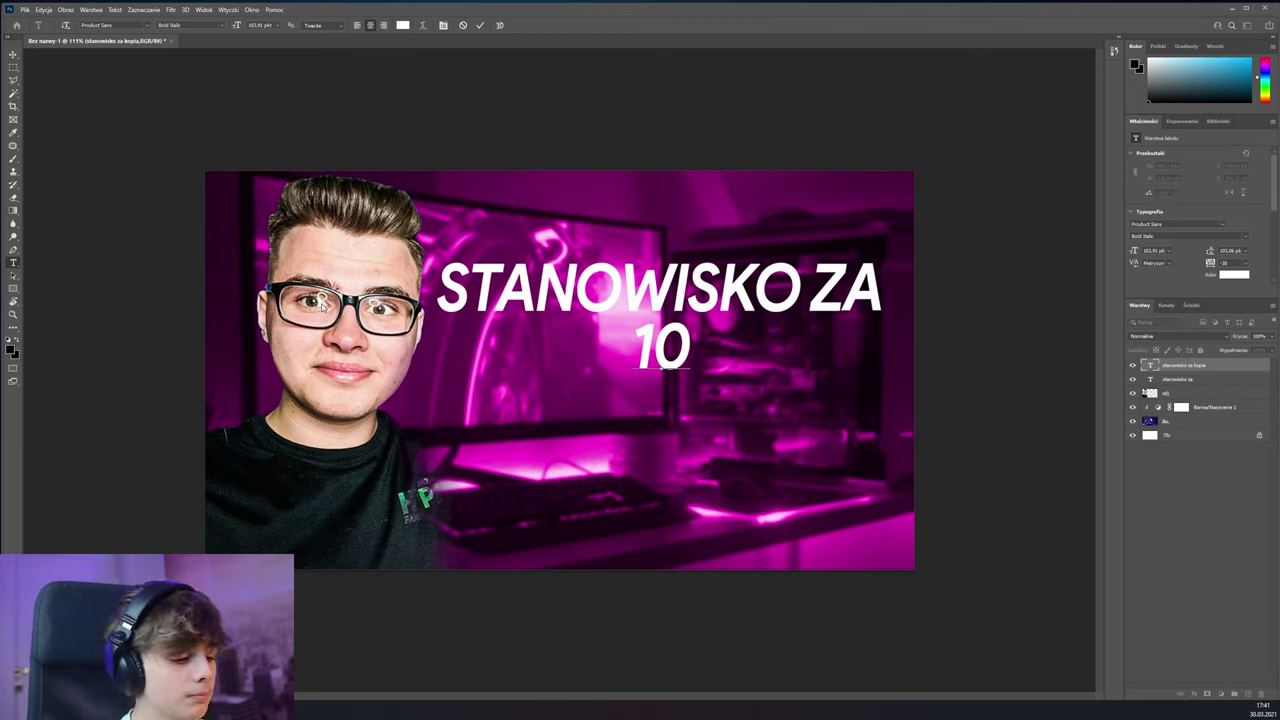
text(0,000)
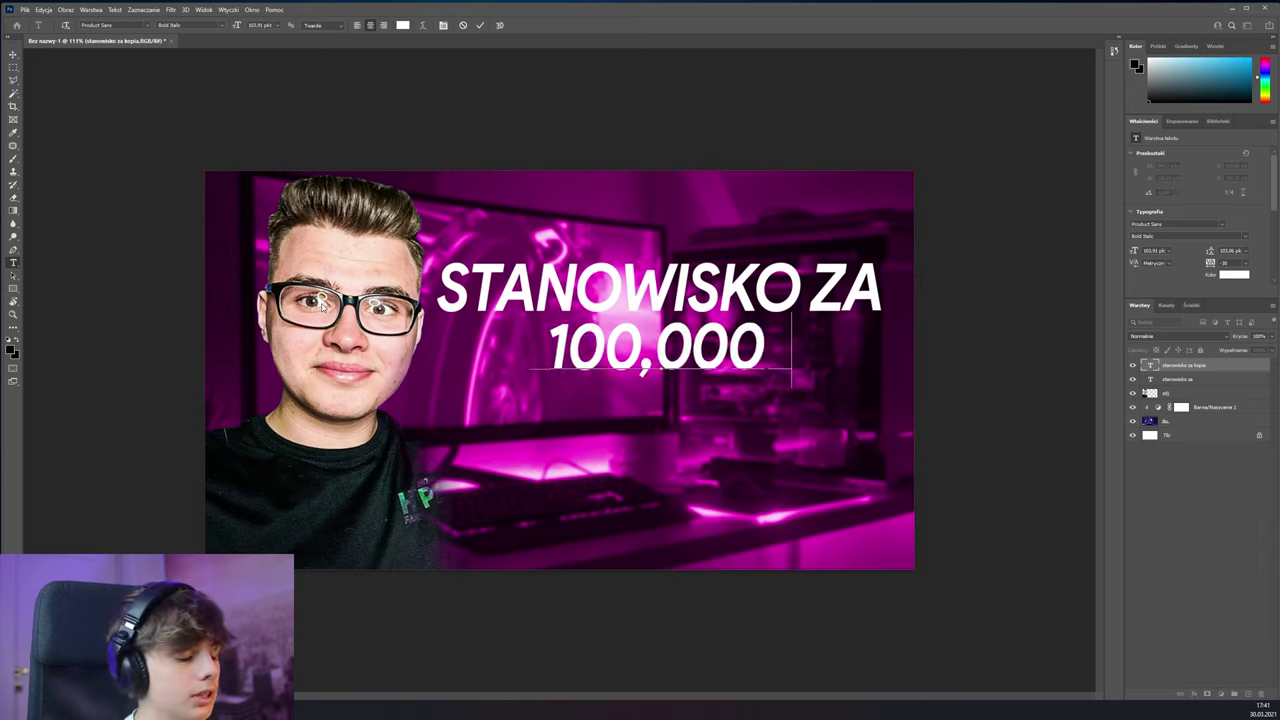
text( zł)
click(1186, 367)
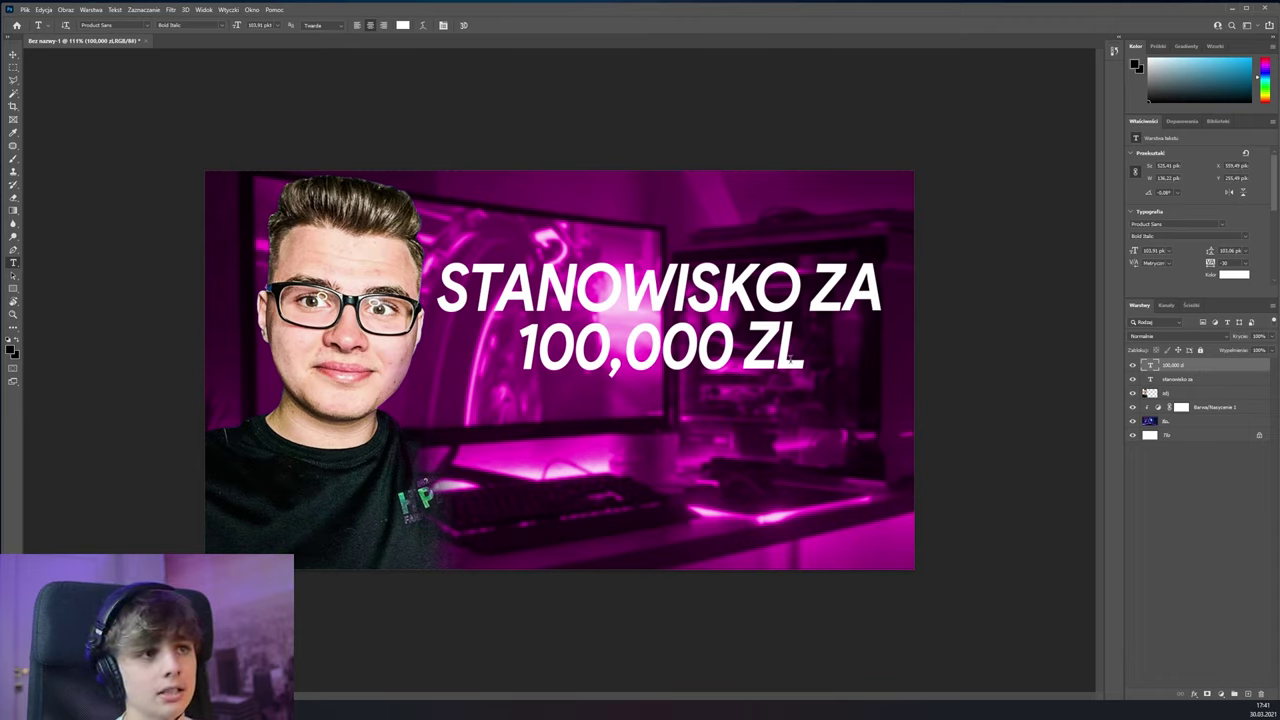
Set the "100,000 zł" text in Uni Sans Heavy Italic CAPS
drag(801, 354, 503, 305)
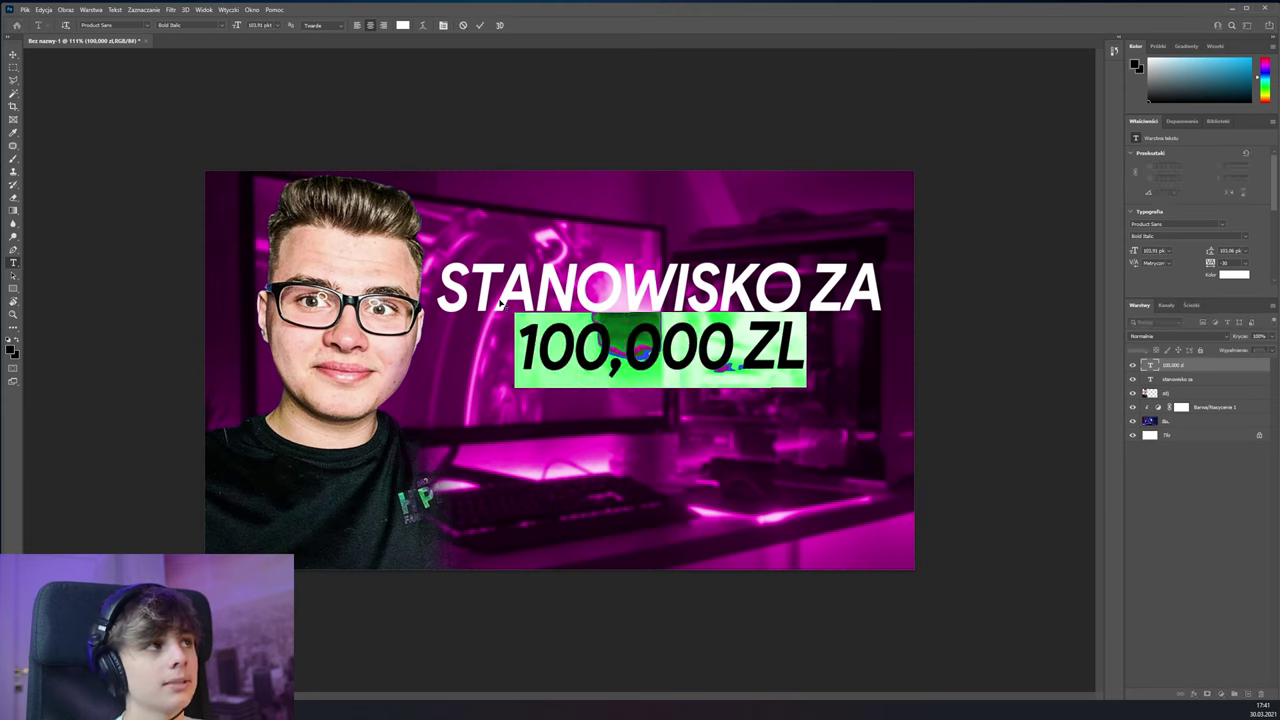
click(146, 27)
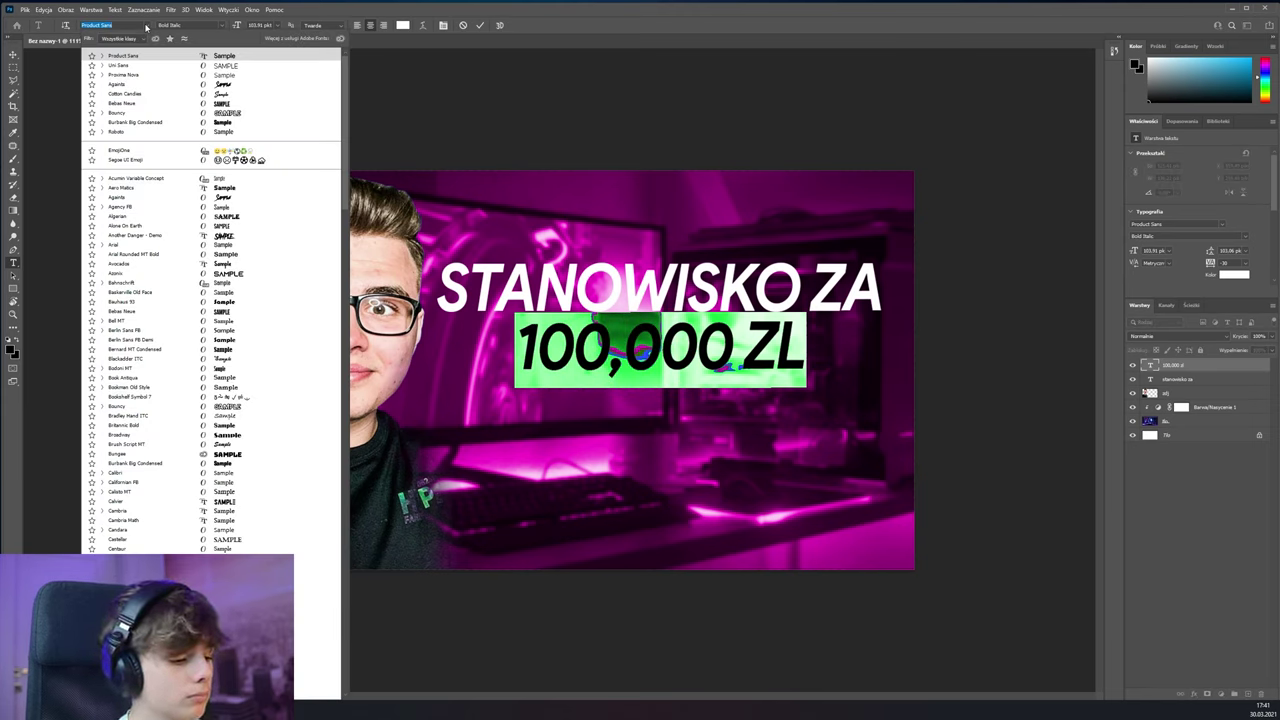
text(uni sans)
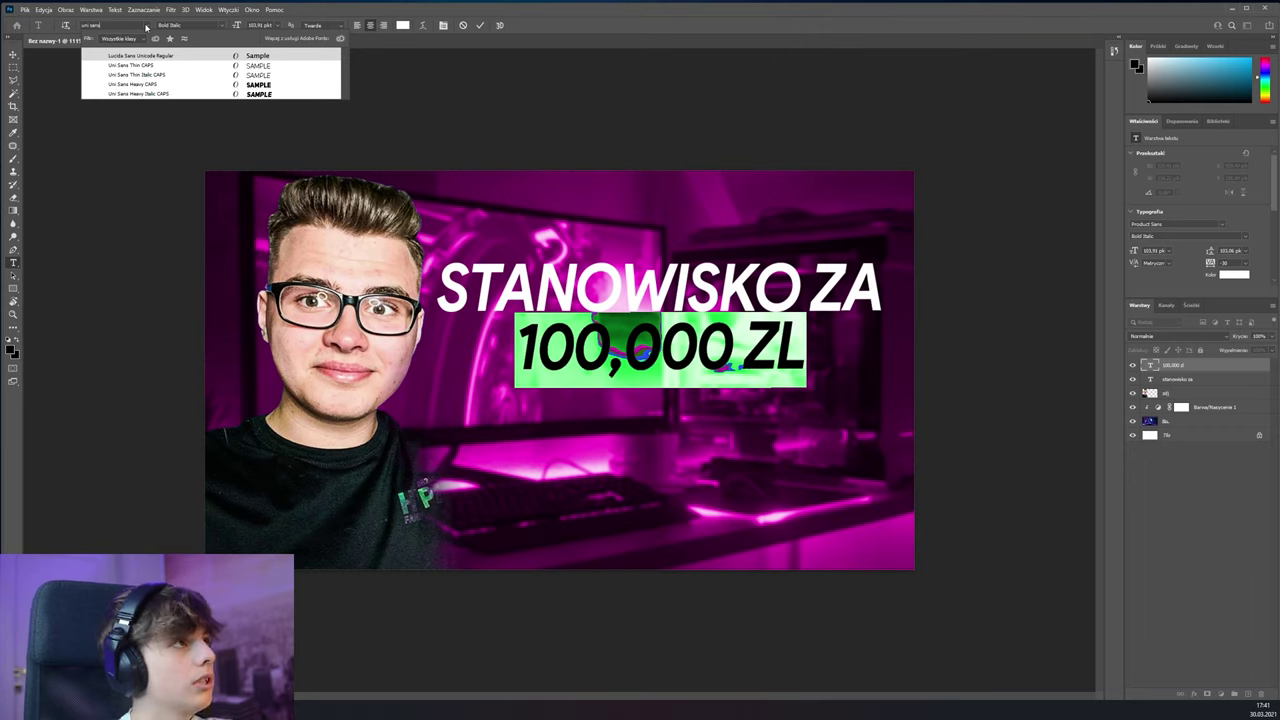
click(204, 96)
click(1172, 367)
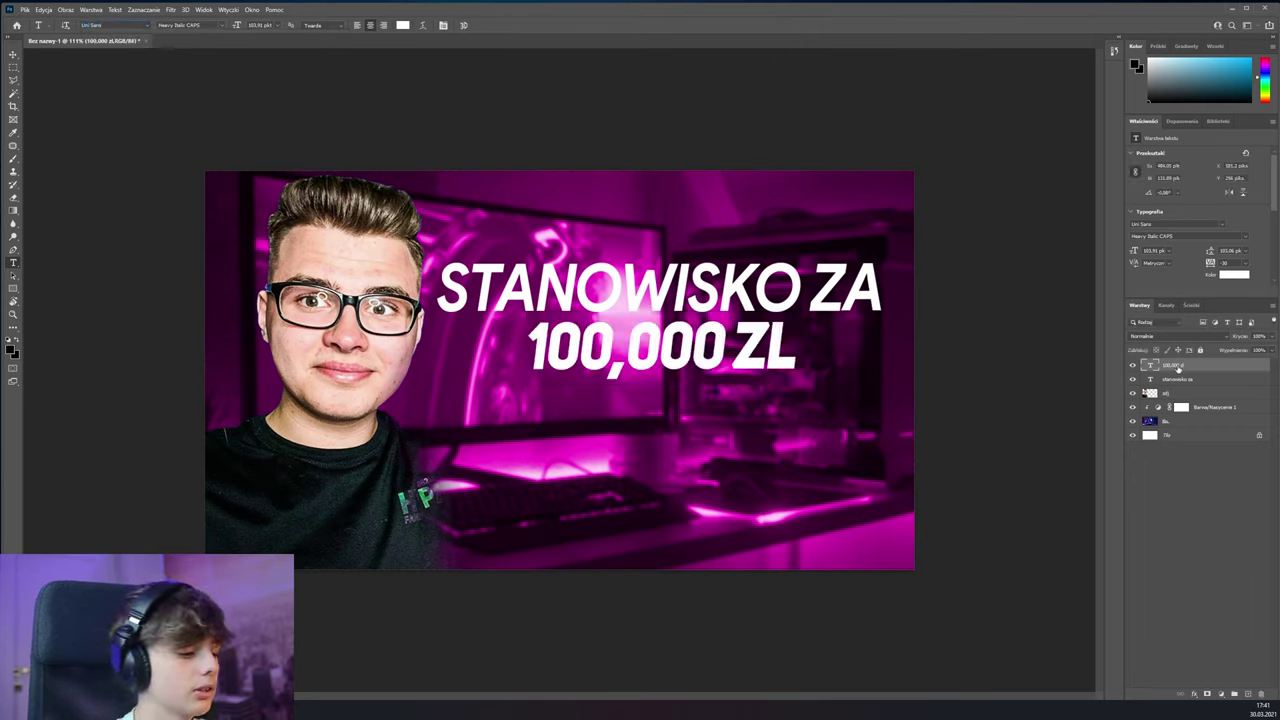
Scale the "100,000 zł" text up to about 152 pt and place it just below "STANOWISKO ZA"
key(ctrl+t)
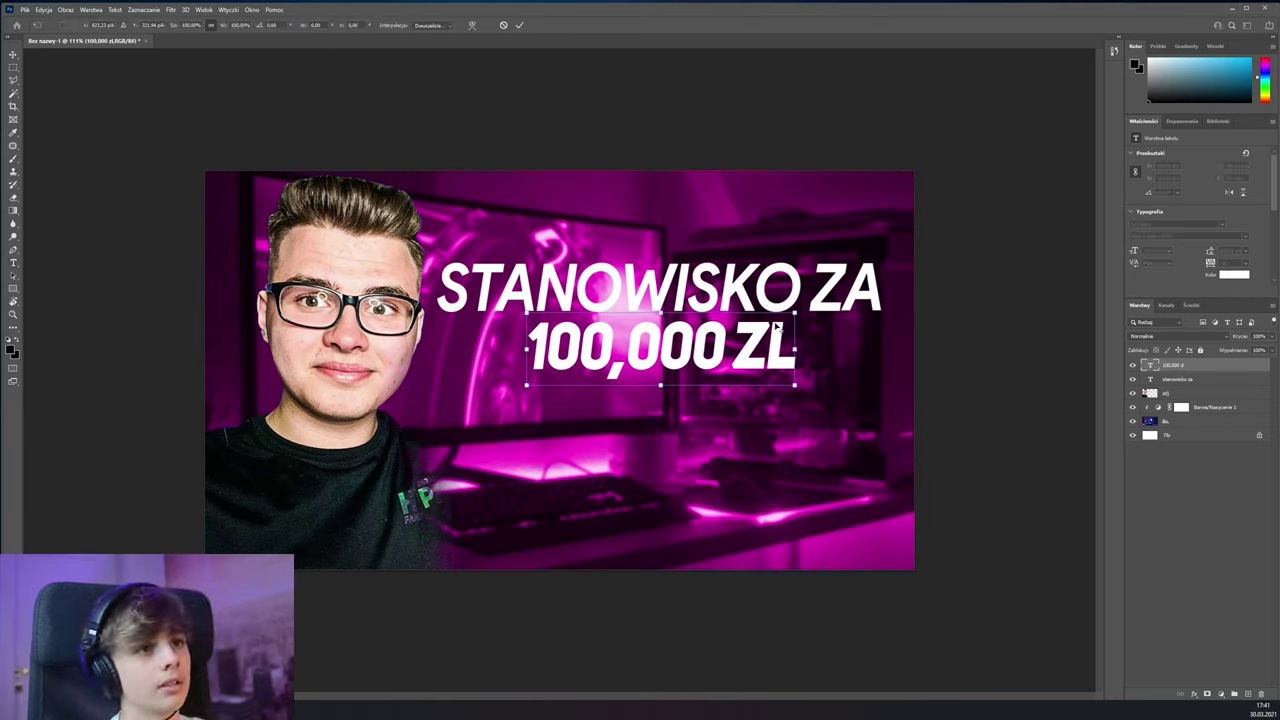
drag(794, 311, 856, 291)
drag(697, 330, 697, 340)
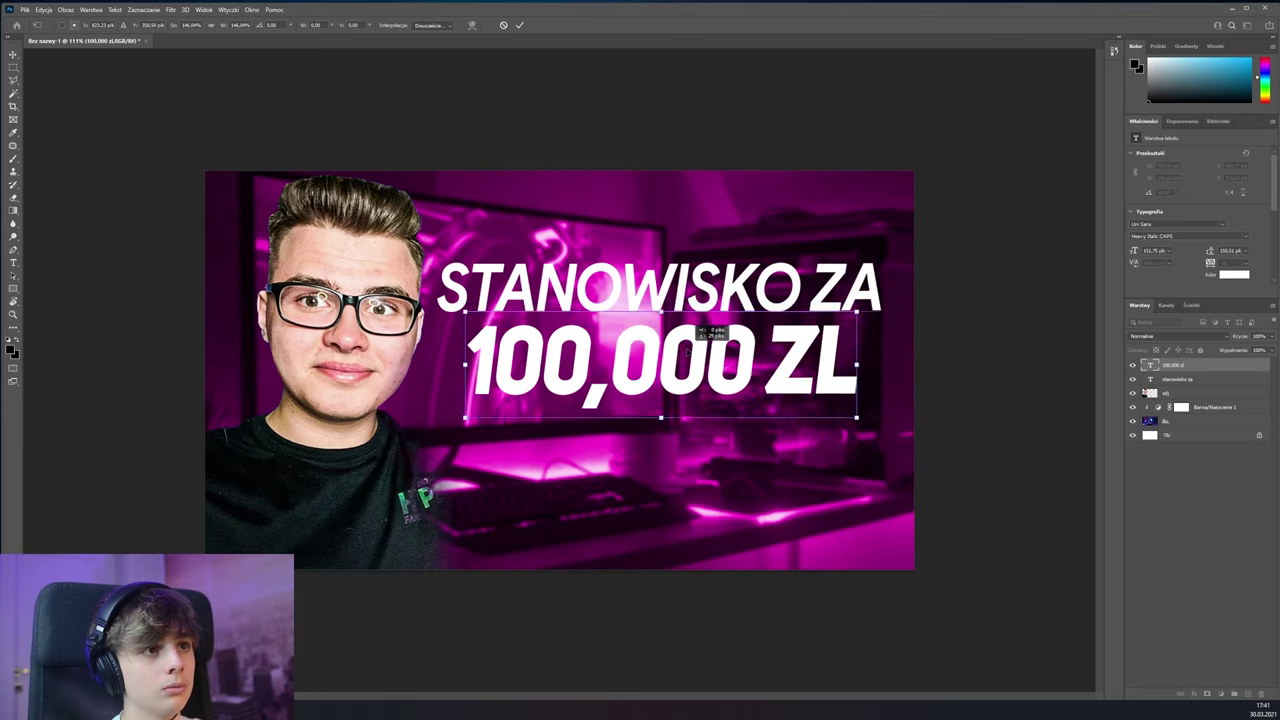
key(Return)
Scale the "STANOWISKO ZA" text down to about 95 pt so its width suits the price line
click(1190, 380)
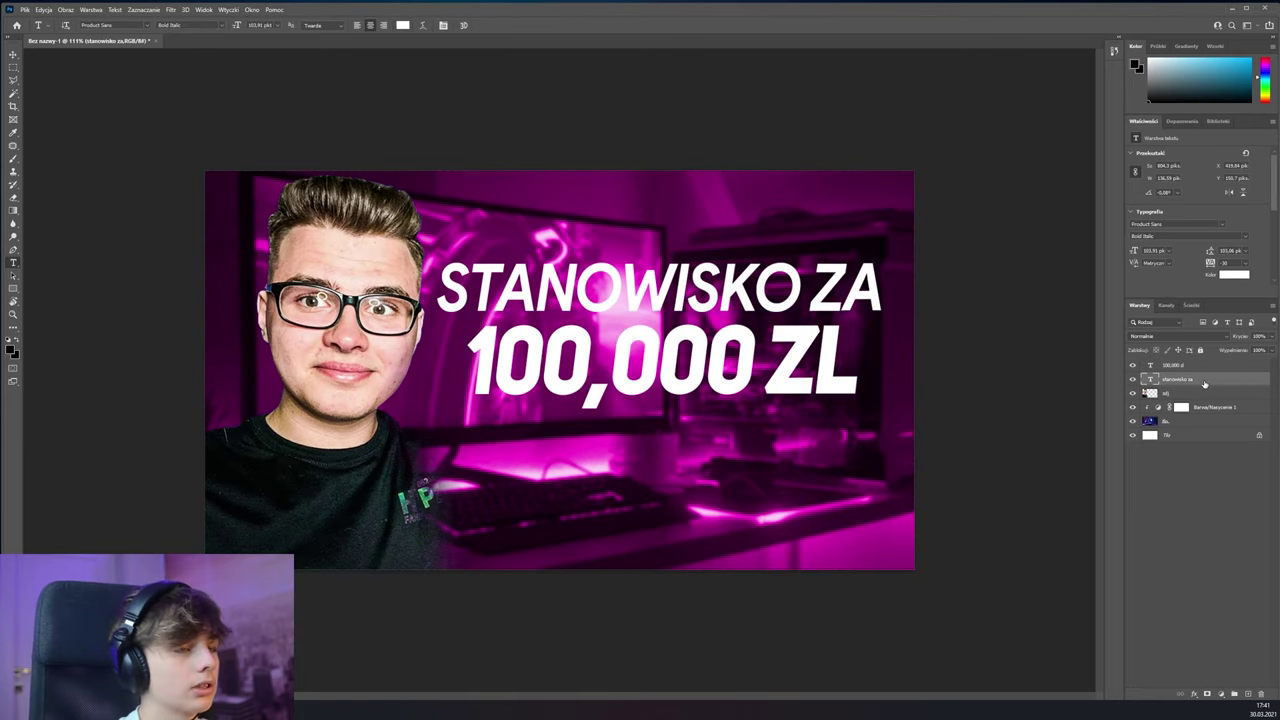
key(ctrl+t)
drag(883, 254, 862, 262)
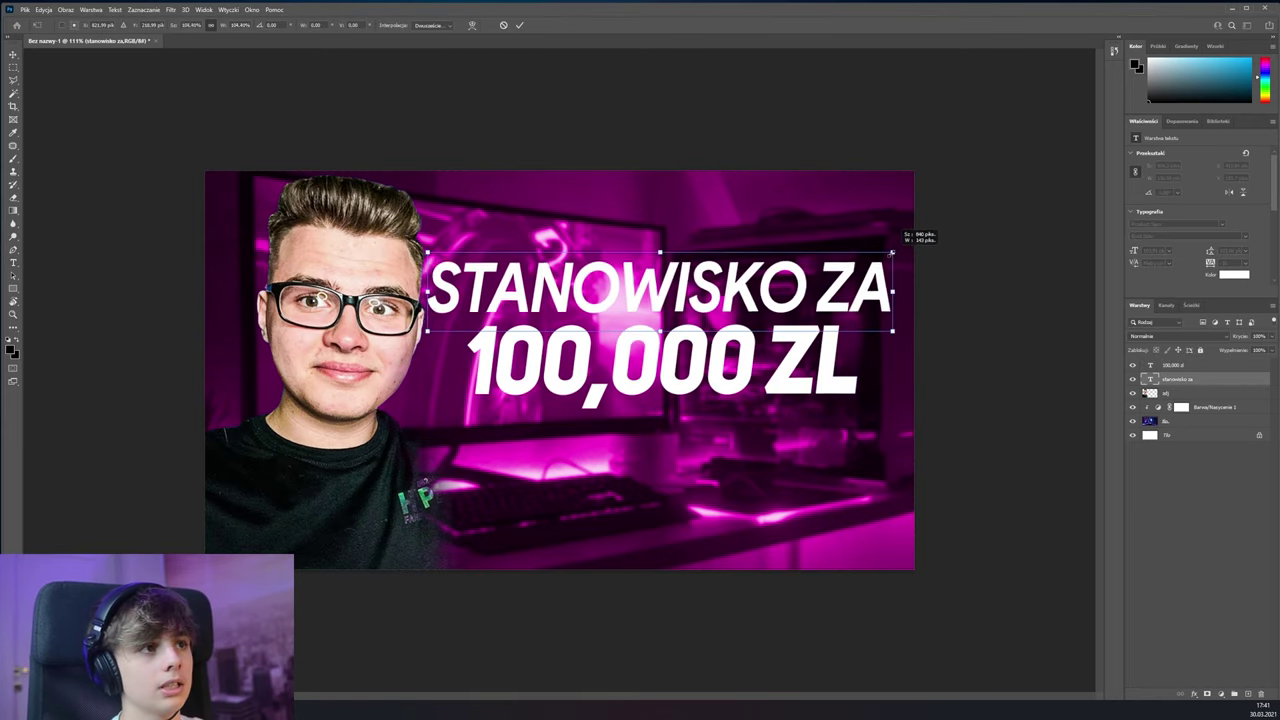
key(Return)
Enlarge both title lines together to about 103 pt and 165 pt and shift them slightly up and away from the man
scroll(1012, 352, up, 1)
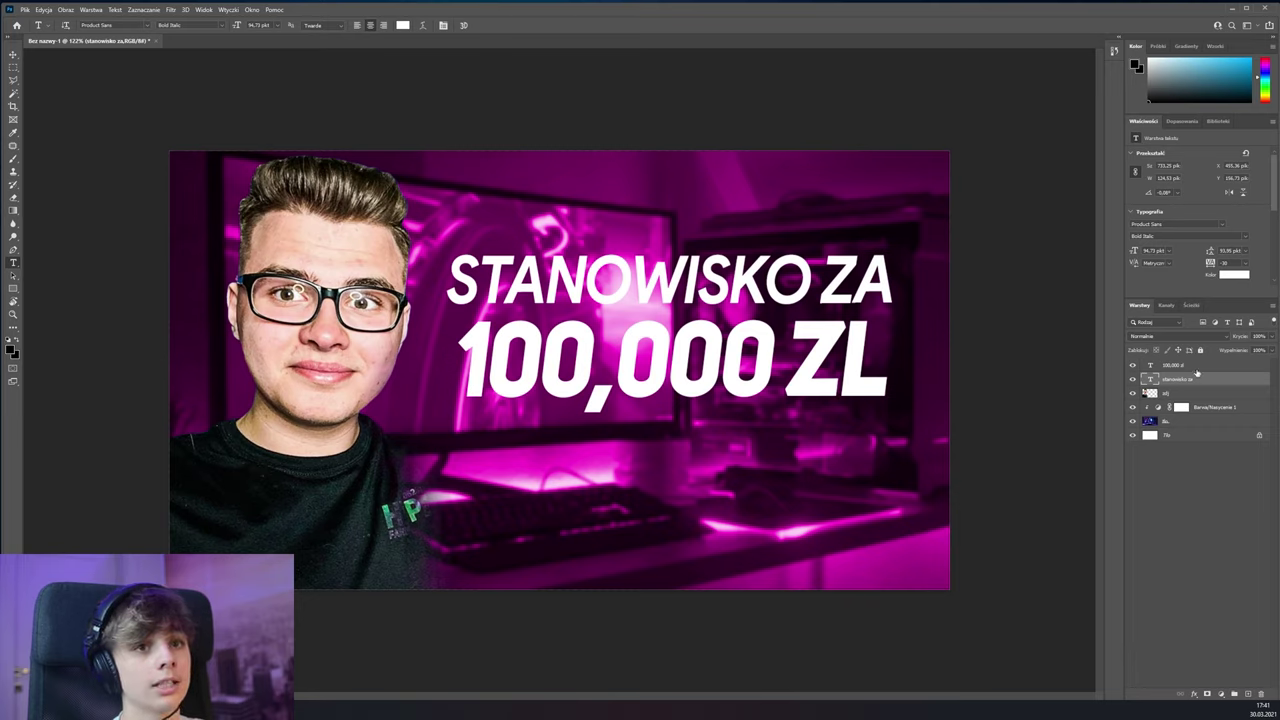
shift+click(1197, 369)
key(ctrl+t)
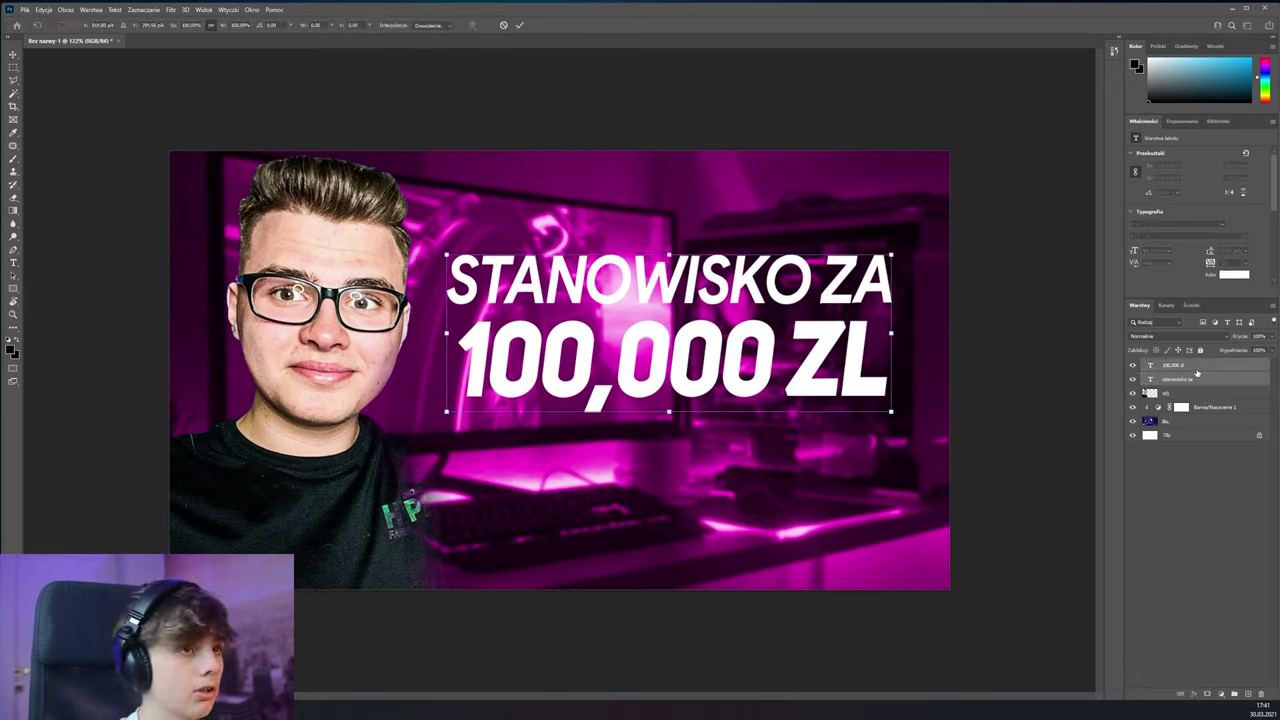
drag(895, 256, 912, 248)
drag(805, 343, 820, 335)
key(Return)
click(1199, 368)
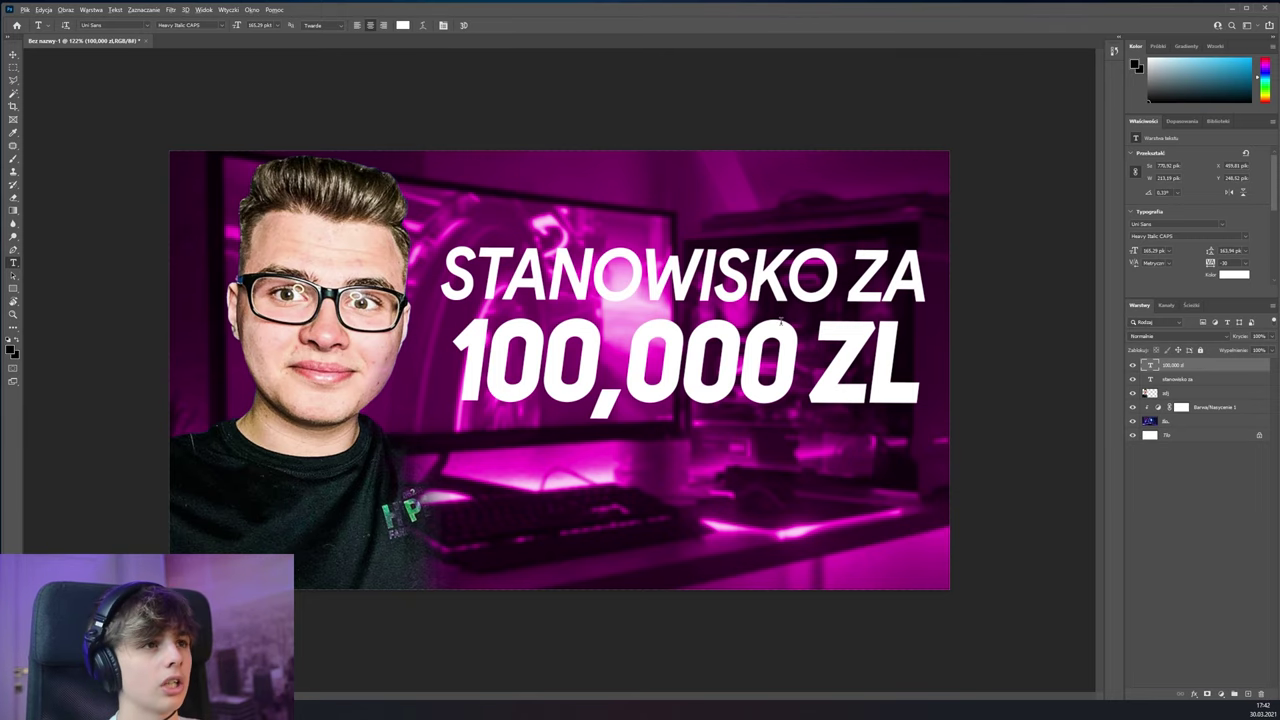
click(1191, 380)
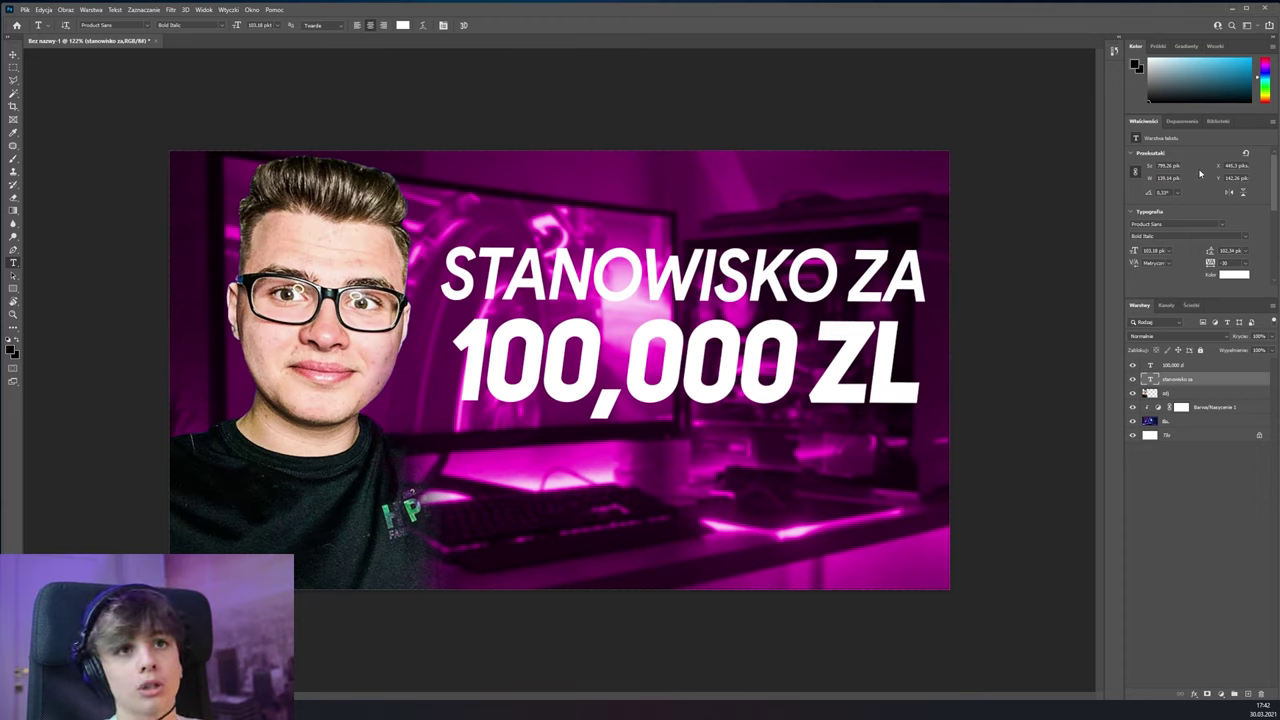
Open the LAYERSTYLE PACK ALII & FEXQ PSD file from the graphics pack folder
click(25, 10)
click(45, 30)
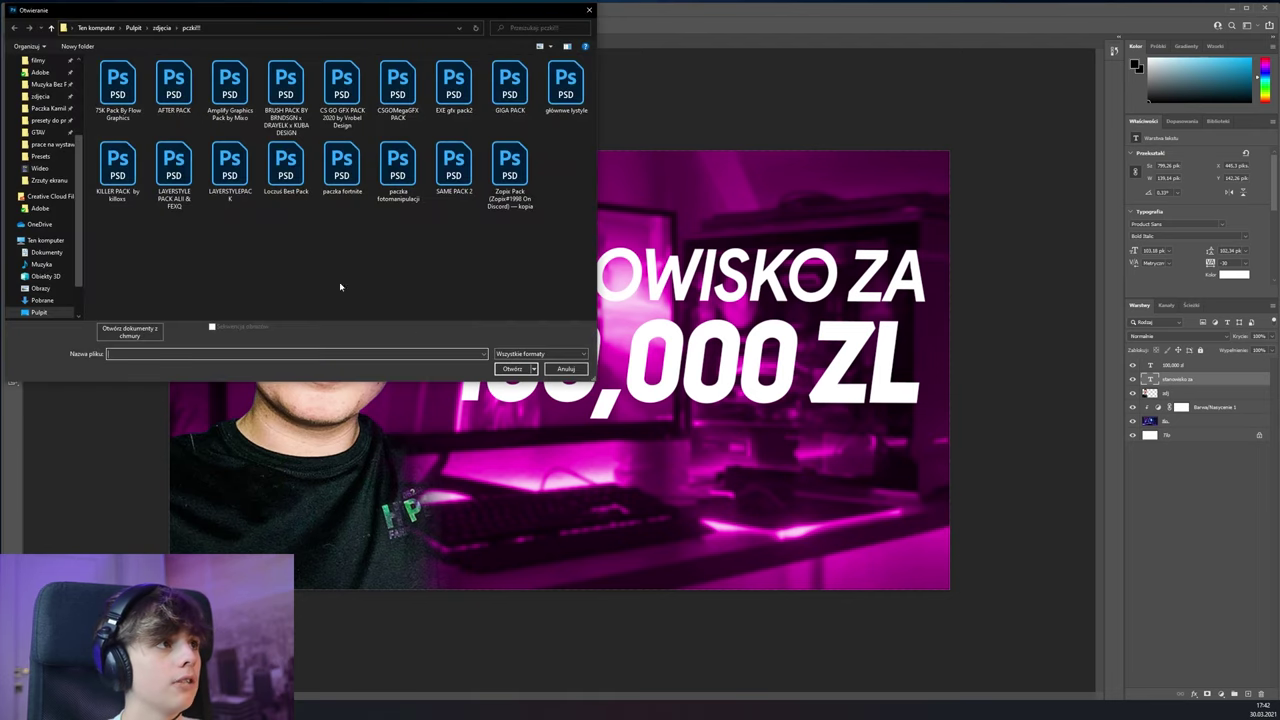
click(229, 165)
click(176, 196)
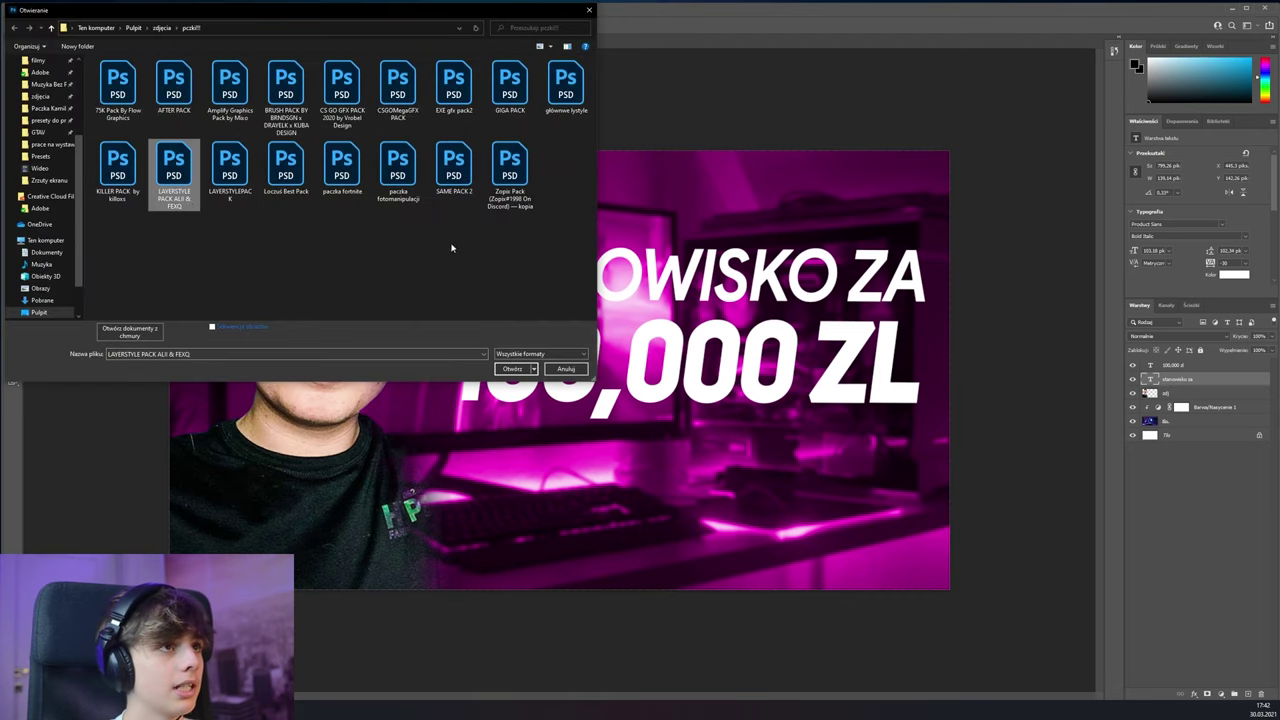
key(Return)
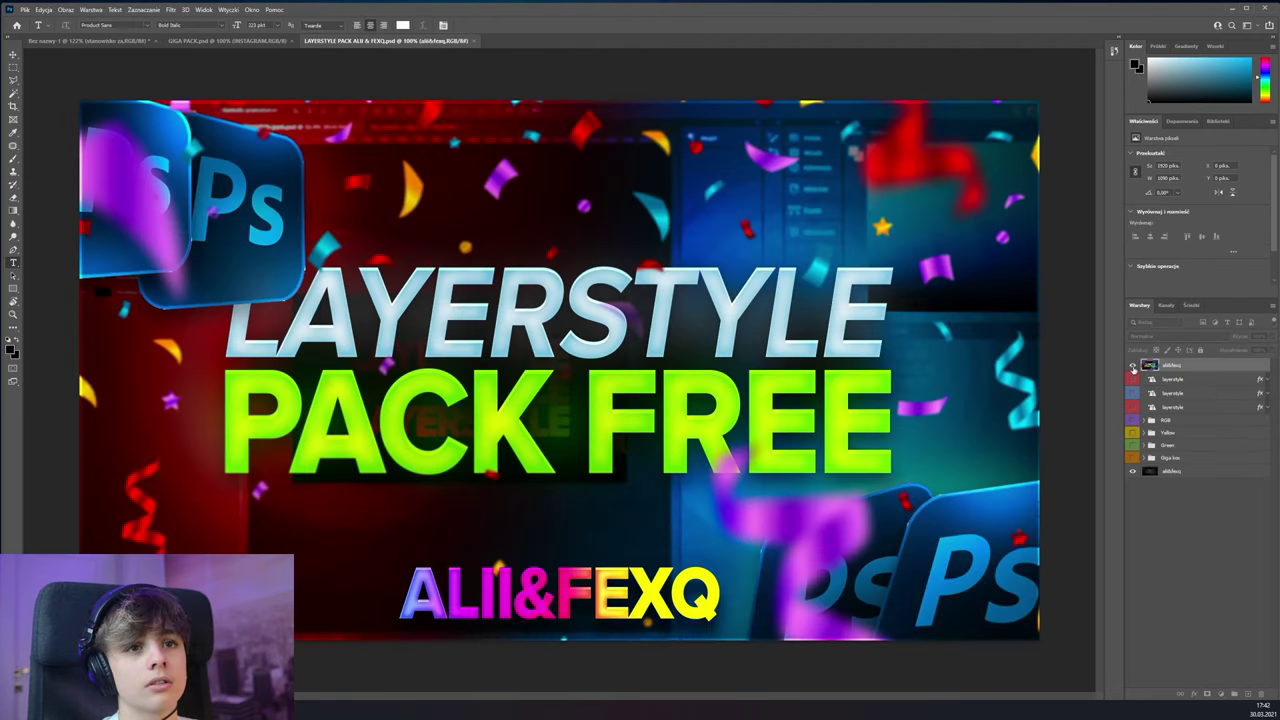
Hide the pack's cover layer and preview the text style samples in the RGB, Yellow and orange-labelled Giga groups
drag(1132, 379, 1130, 453)
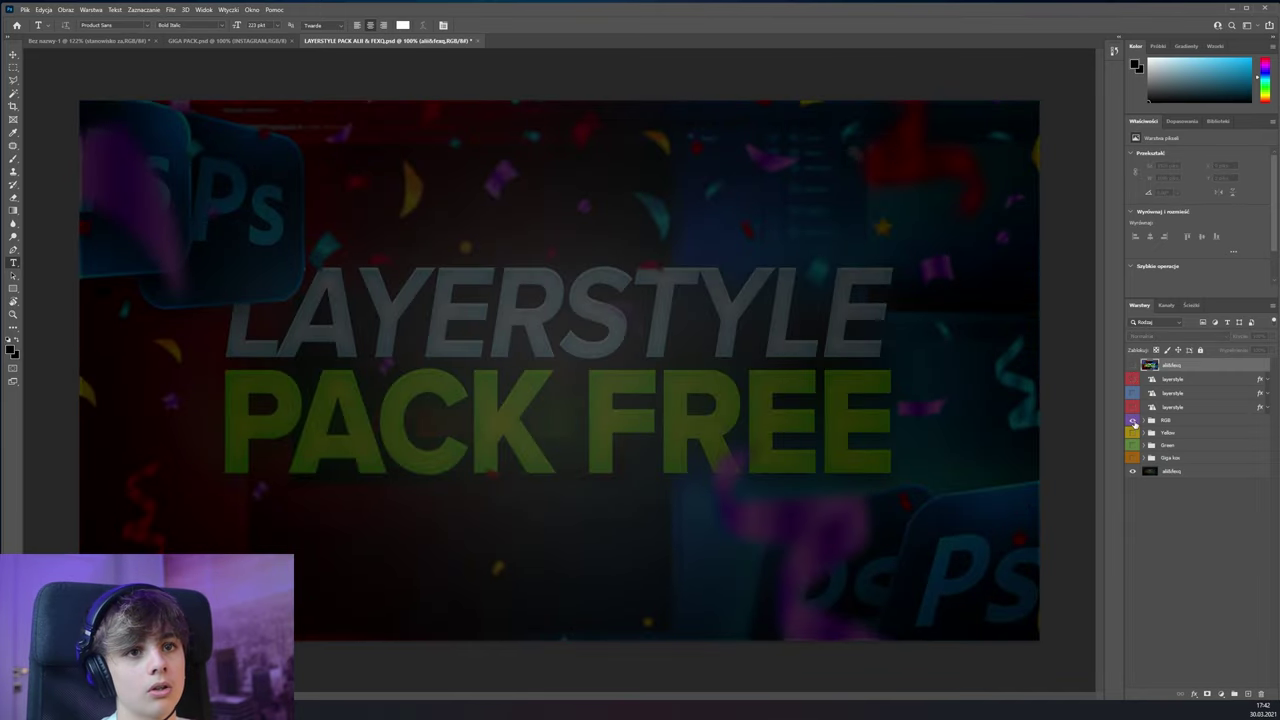
click(1133, 421)
click(1133, 421)
click(1133, 433)
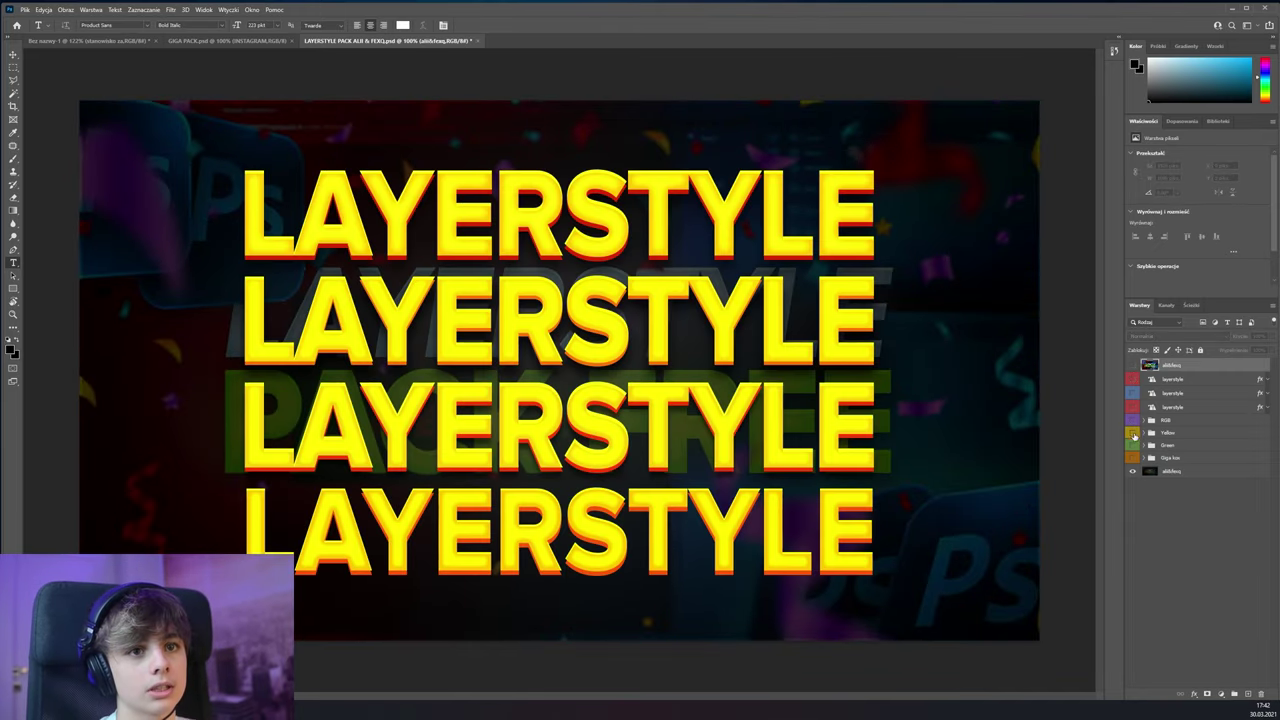
click(1133, 433)
click(1133, 457)
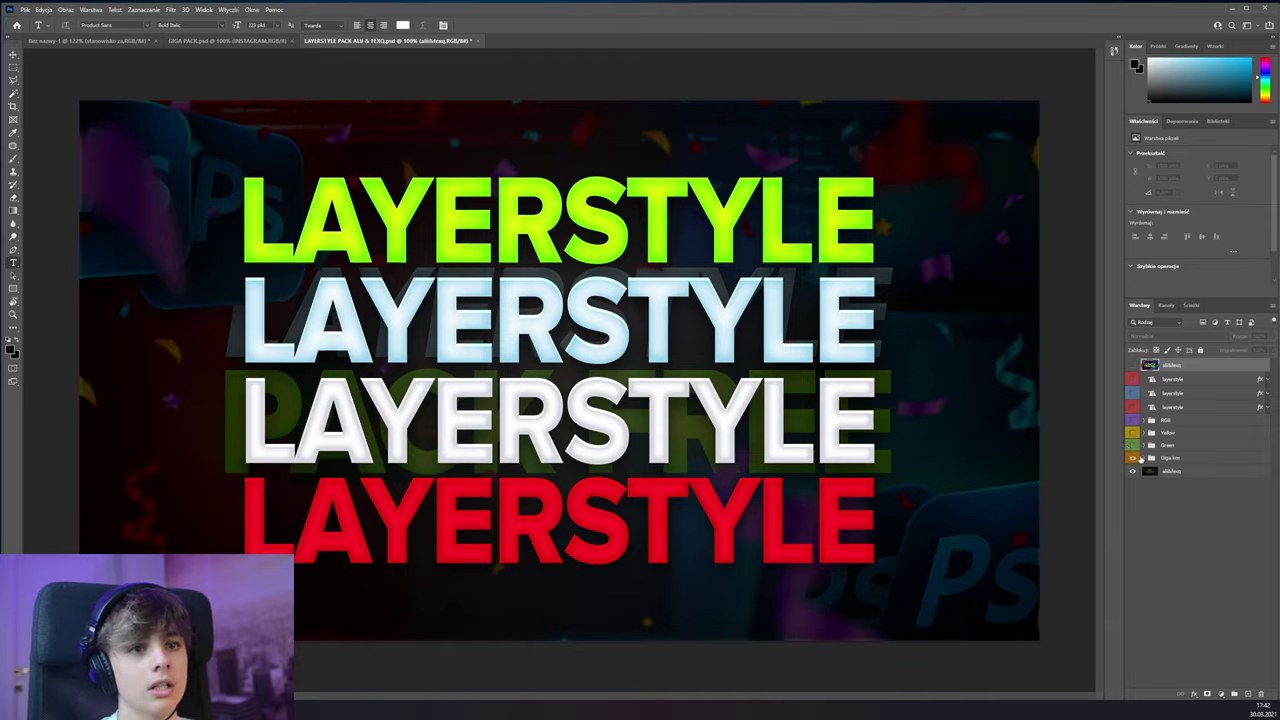
Expand the pack's orange-labelled Giga group and copy the layer style of its second text sample
click(1145, 458)
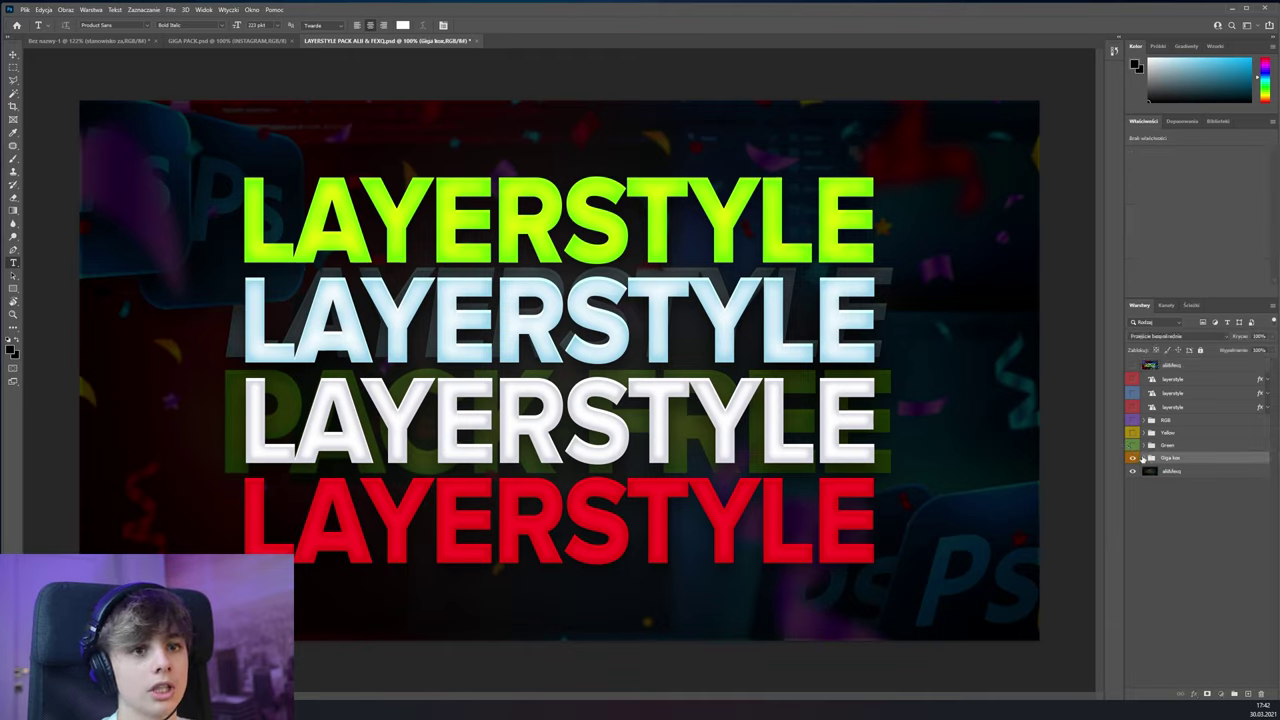
click(1145, 458)
click(1175, 485)
click(1133, 471)
click(1133, 471)
click(1133, 485)
click(1133, 485)
click(1133, 485)
click(1133, 485)
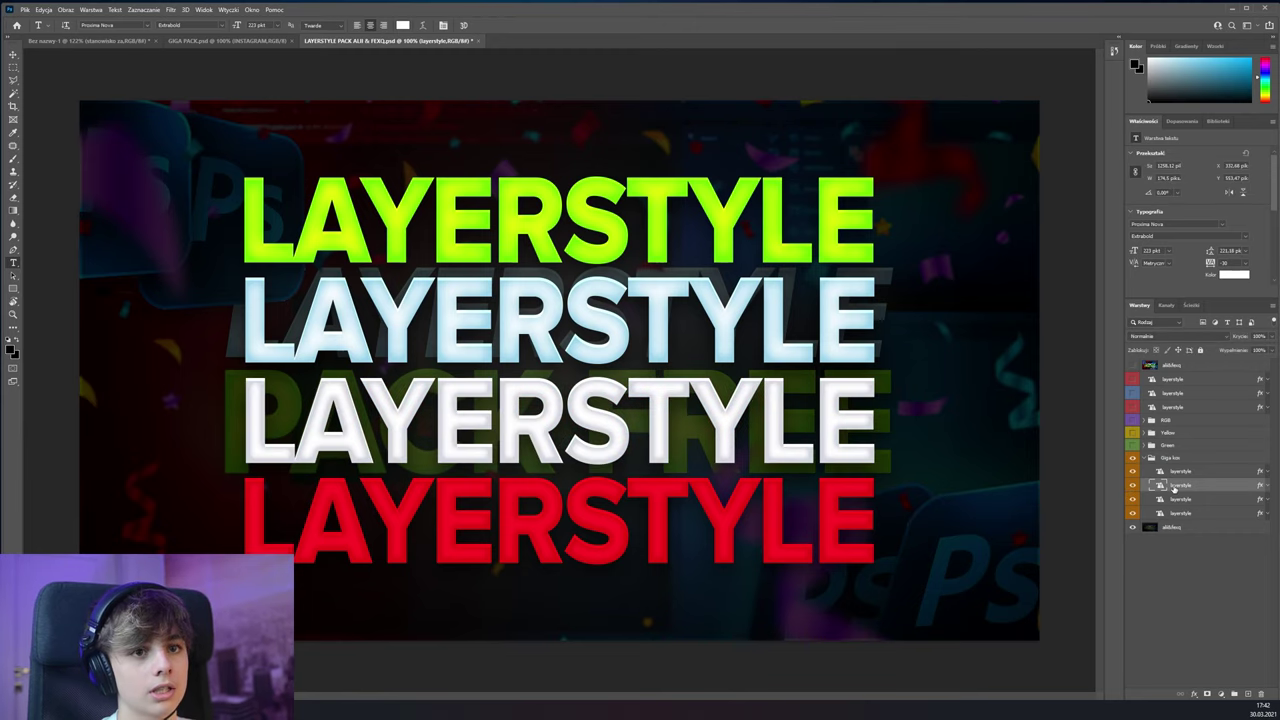
right_click(1186, 484)
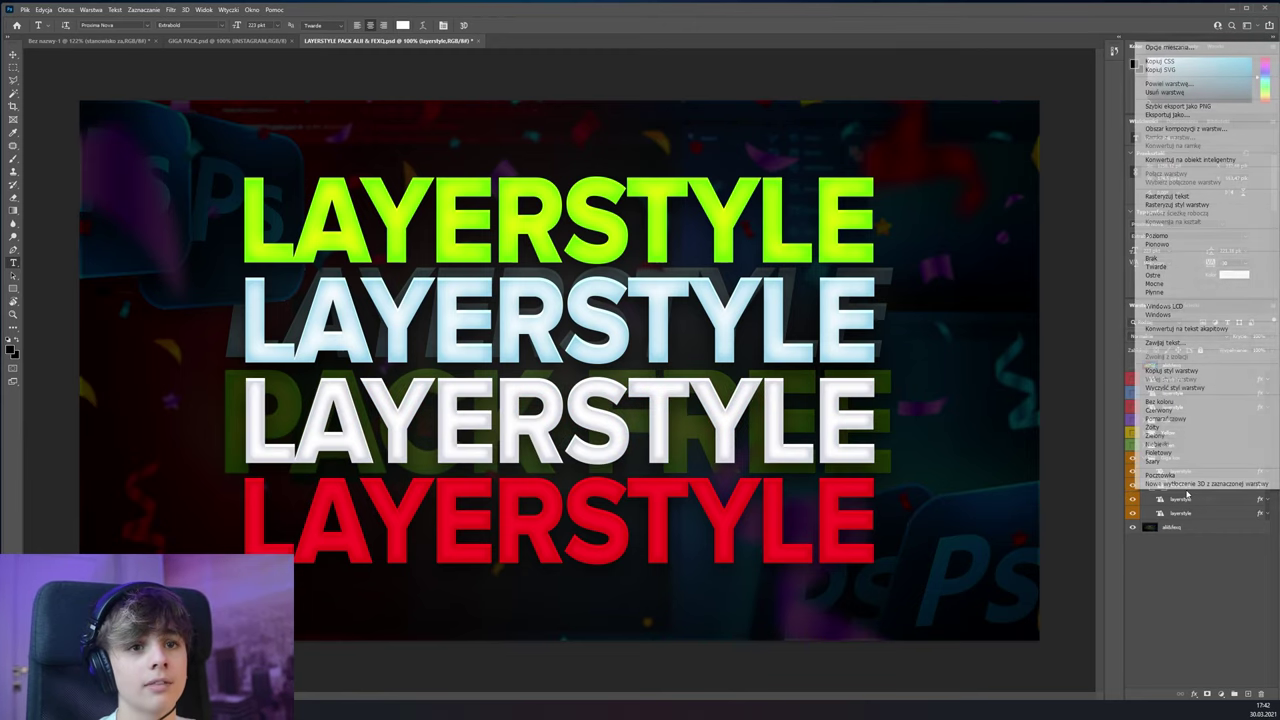
click(1180, 372)
Return to the thumbnail document and give the "STANOWISKO ZA" text a white shaded layer style with a drop shadow
key(ctrl+Tab)
click(1133, 380)
click(1133, 380)
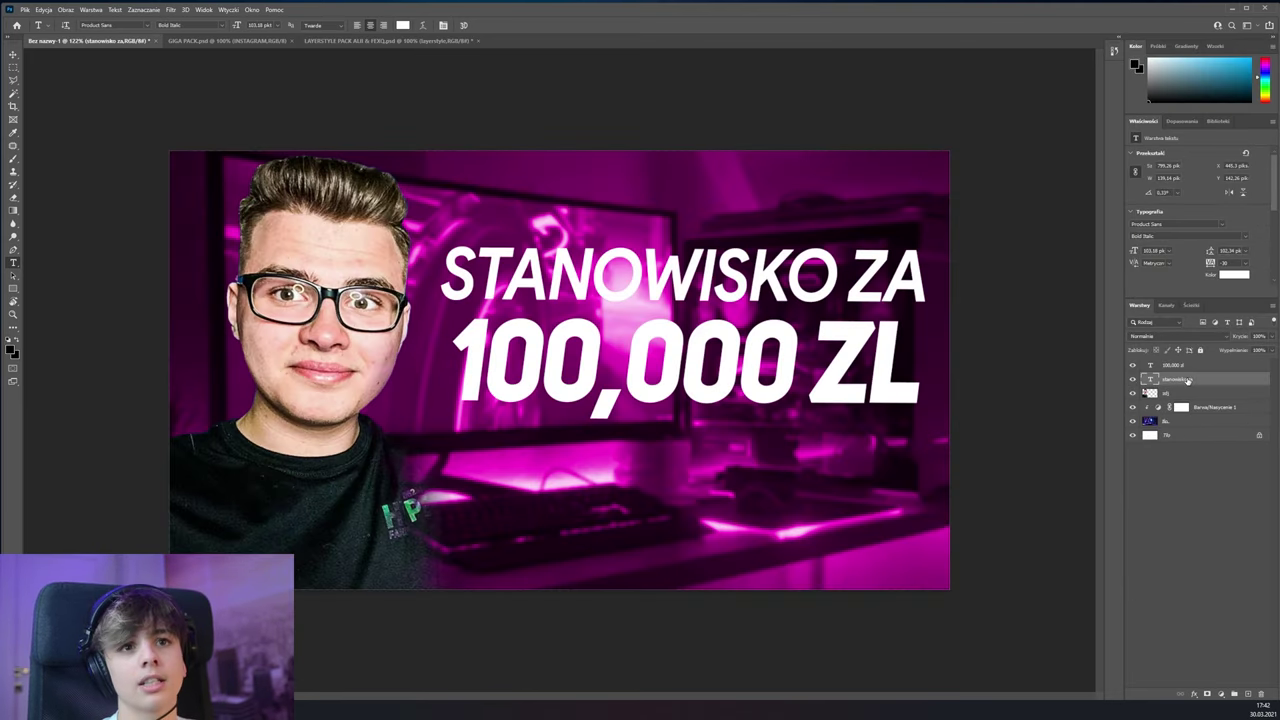
right_click(1188, 381)
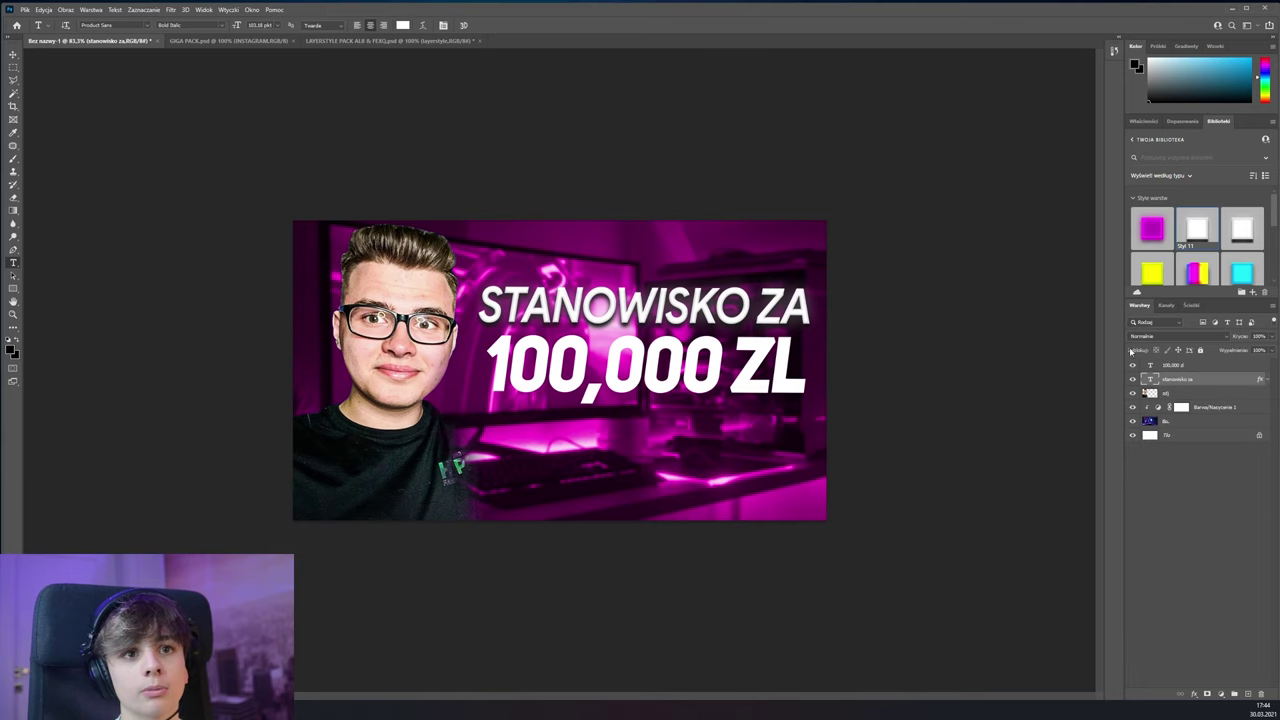
Go back to the layer style pack, hide the Giga group, and show and expand the Yellow group
click(360, 41)
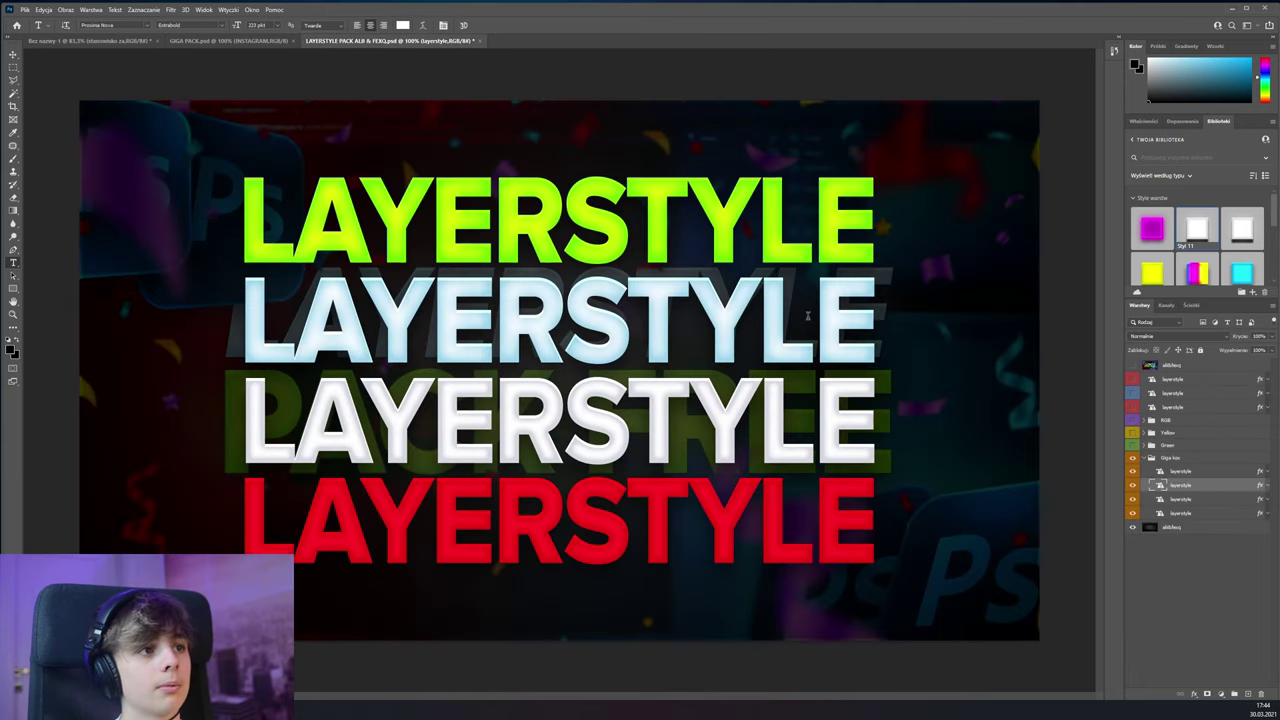
click(1133, 458)
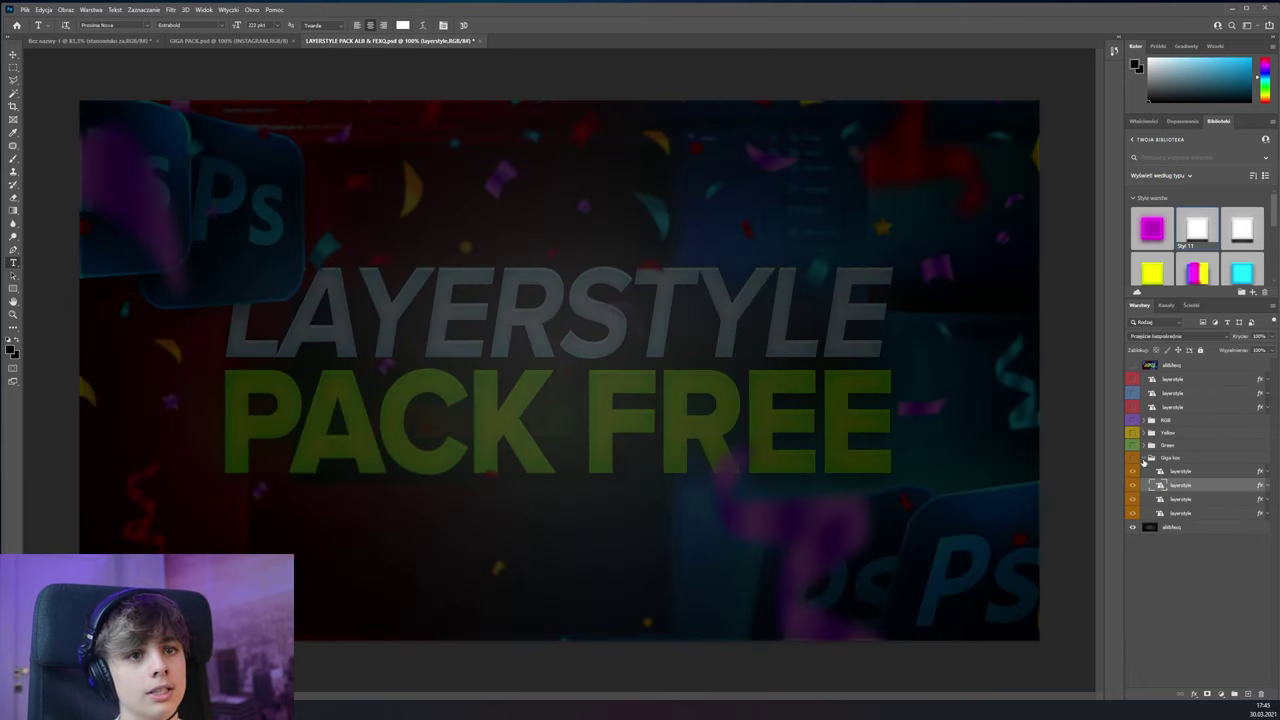
click(1143, 458)
click(1133, 432)
click(1143, 432)
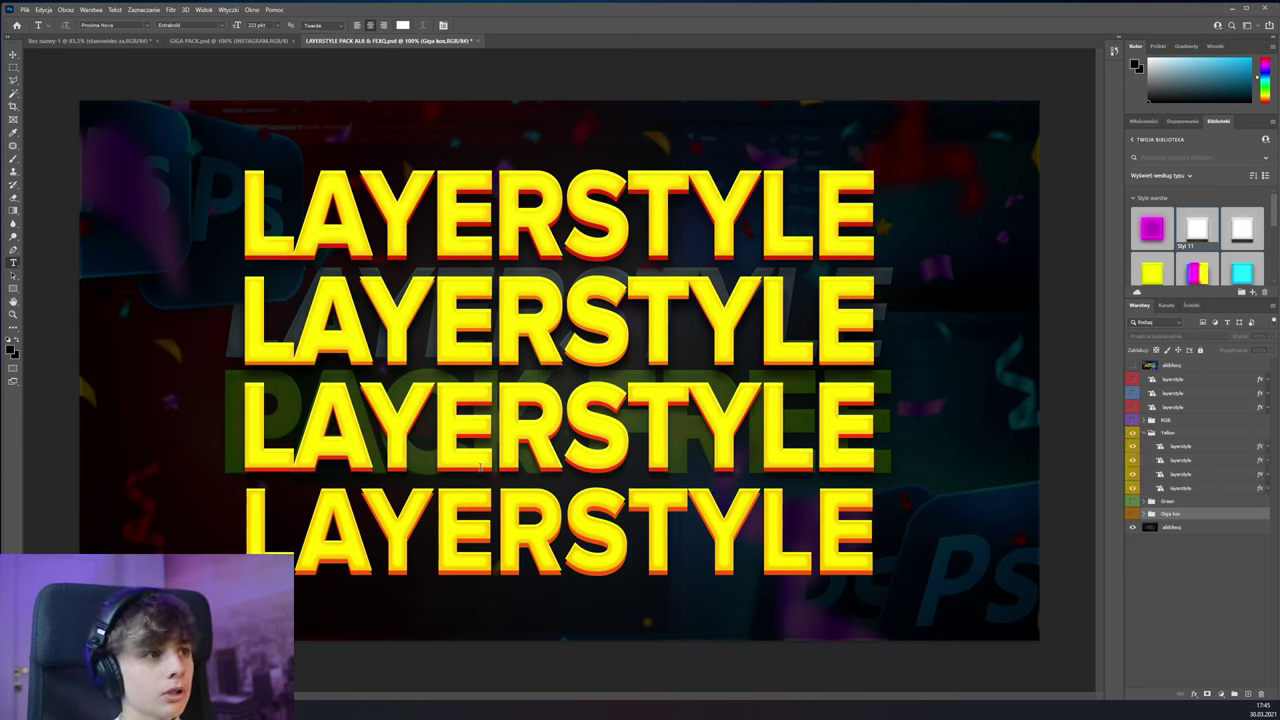
Identify the Yellow group's samples by toggling their visibility and copy the layer style of the second one
click(1133, 446)
click(1133, 446)
click(1133, 460)
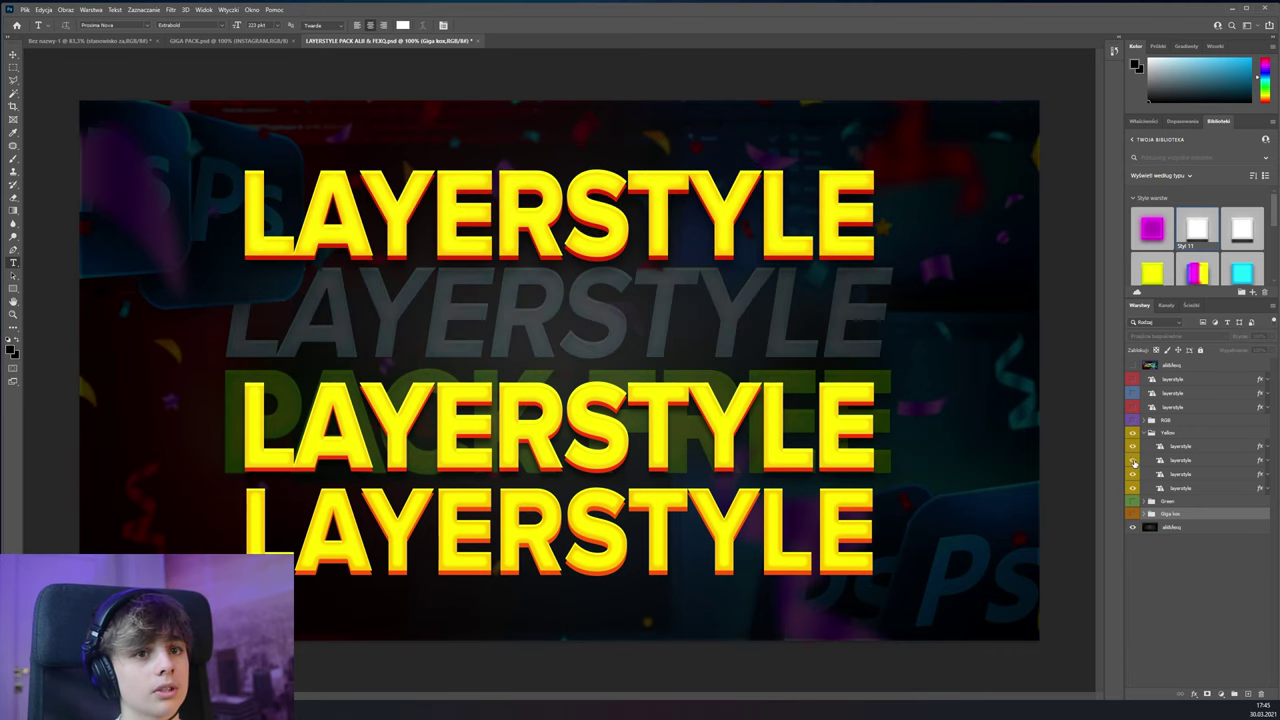
click(1133, 460)
click(1185, 460)
right_click(1197, 467)
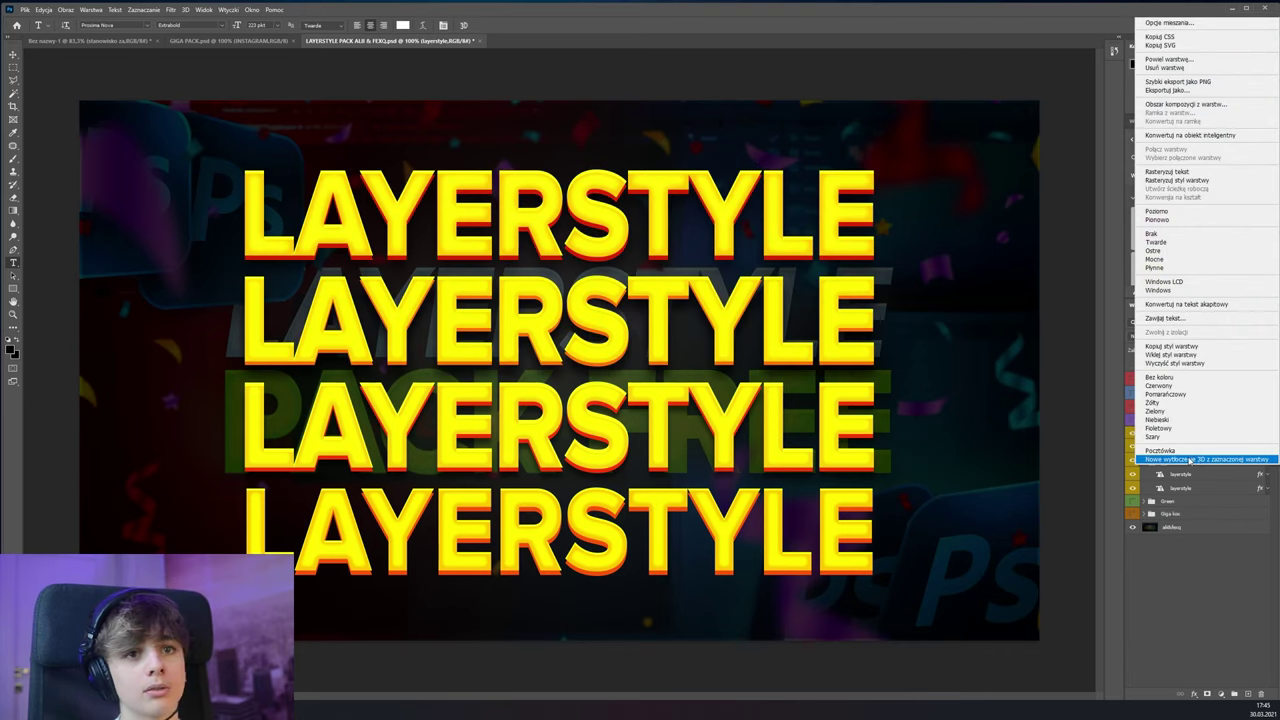
click(1170, 346)
Paste the copied yellow layer style onto the "100,000 zł" text in the thumbnail document
click(90, 40)
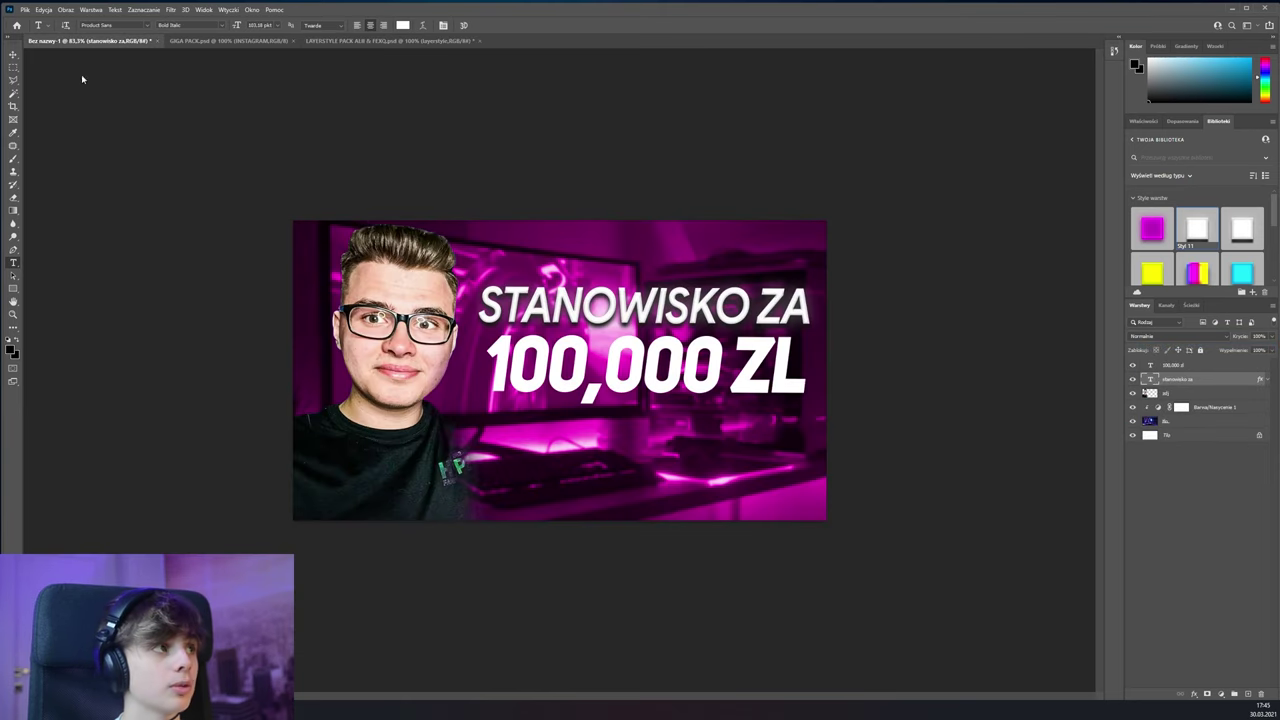
click(1198, 371)
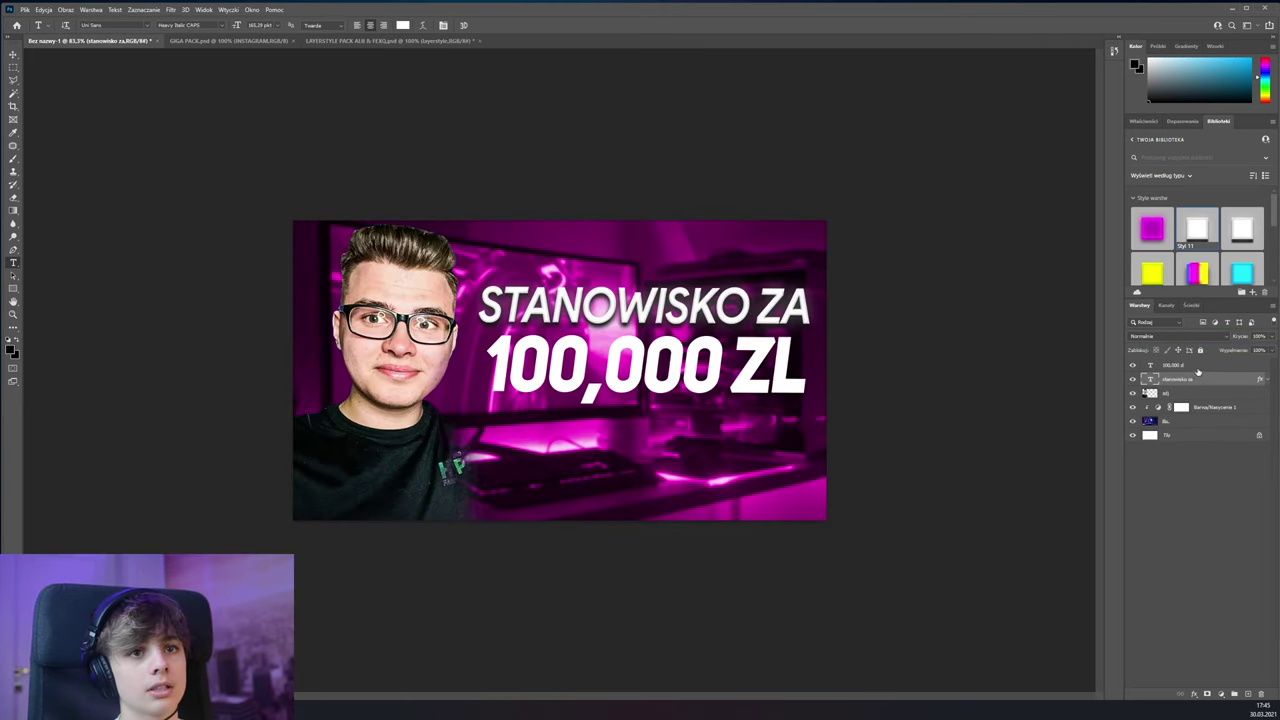
right_click(1198, 367)
click(1090, 589)
scroll(691, 434, down, 1)
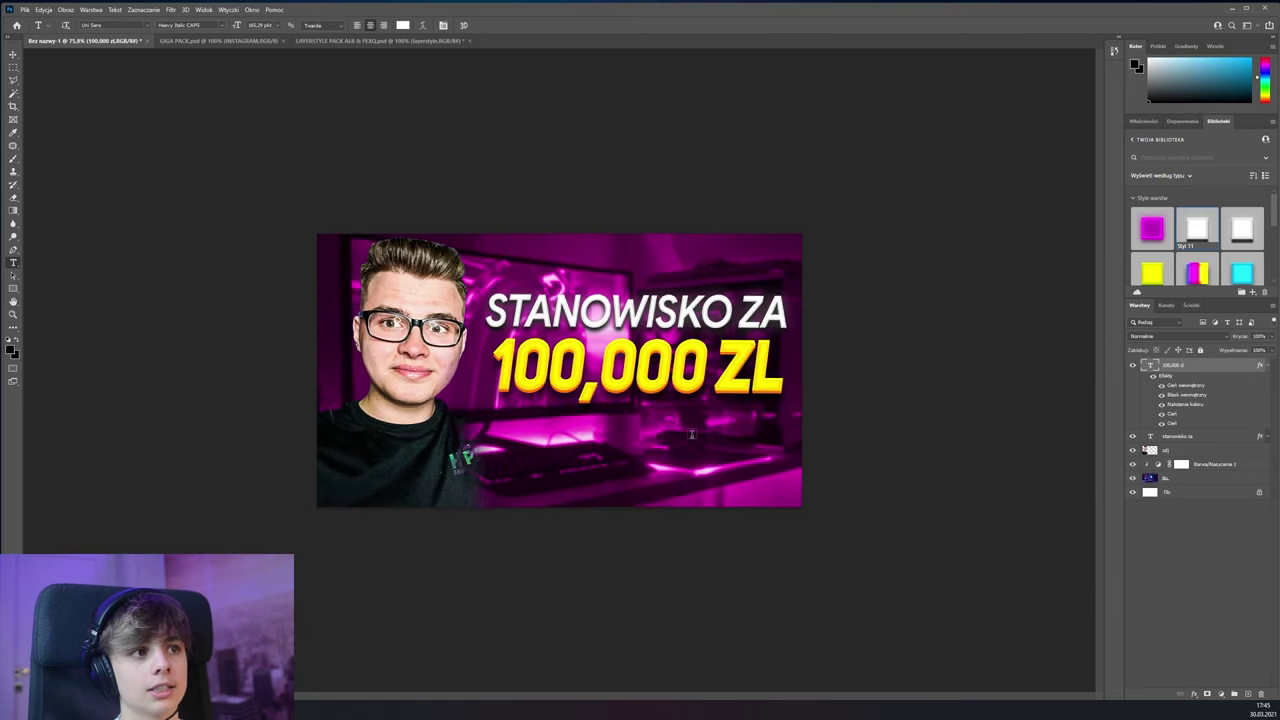
scroll(691, 434, up, 2)
scroll(691, 434, down, 1)
scroll(946, 364, up, 1)
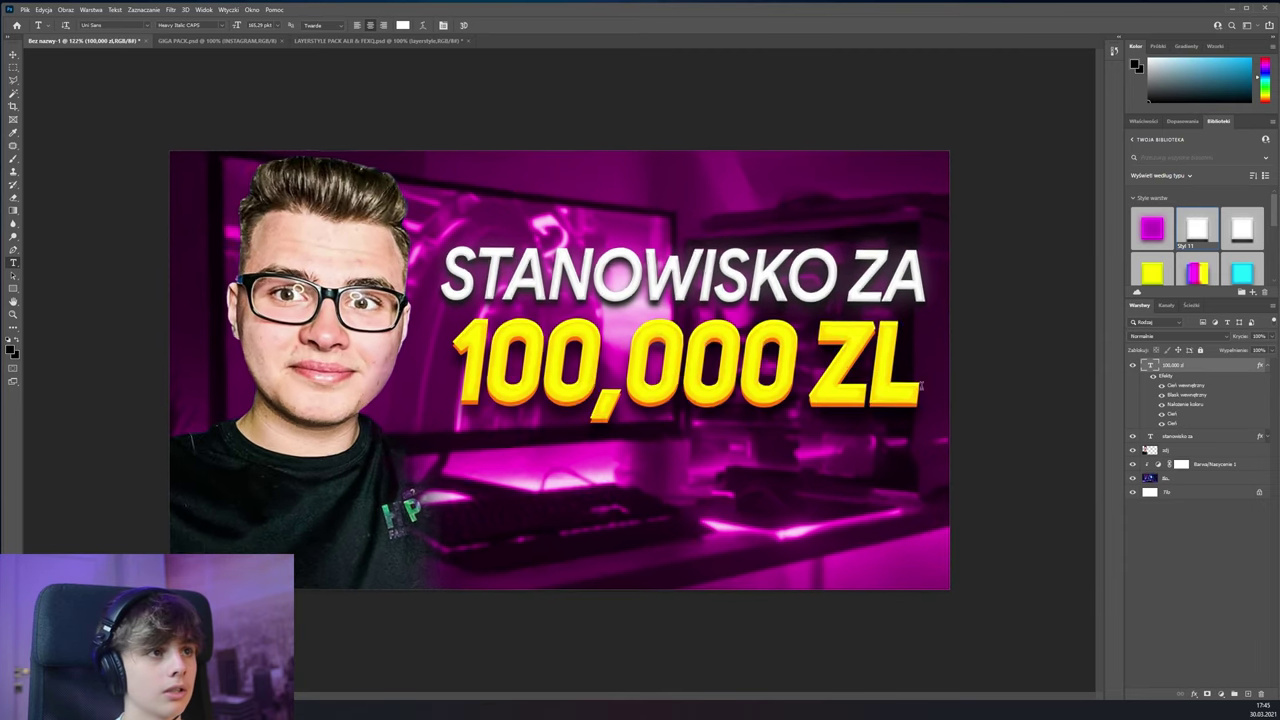
Scale the yellow price text up to about 103% and move it slightly up, closer to the line above
scroll(921, 386, up, 1)
key(ctrl+t)
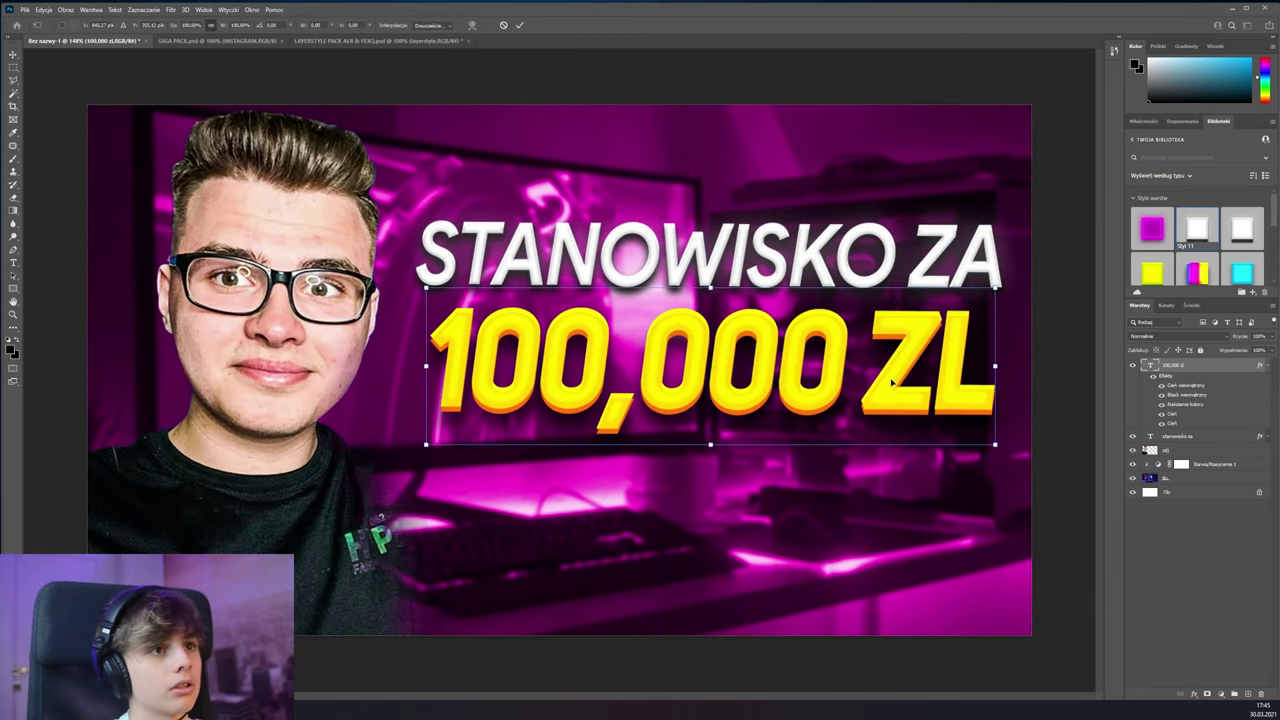
drag(992, 290, 1002, 284)
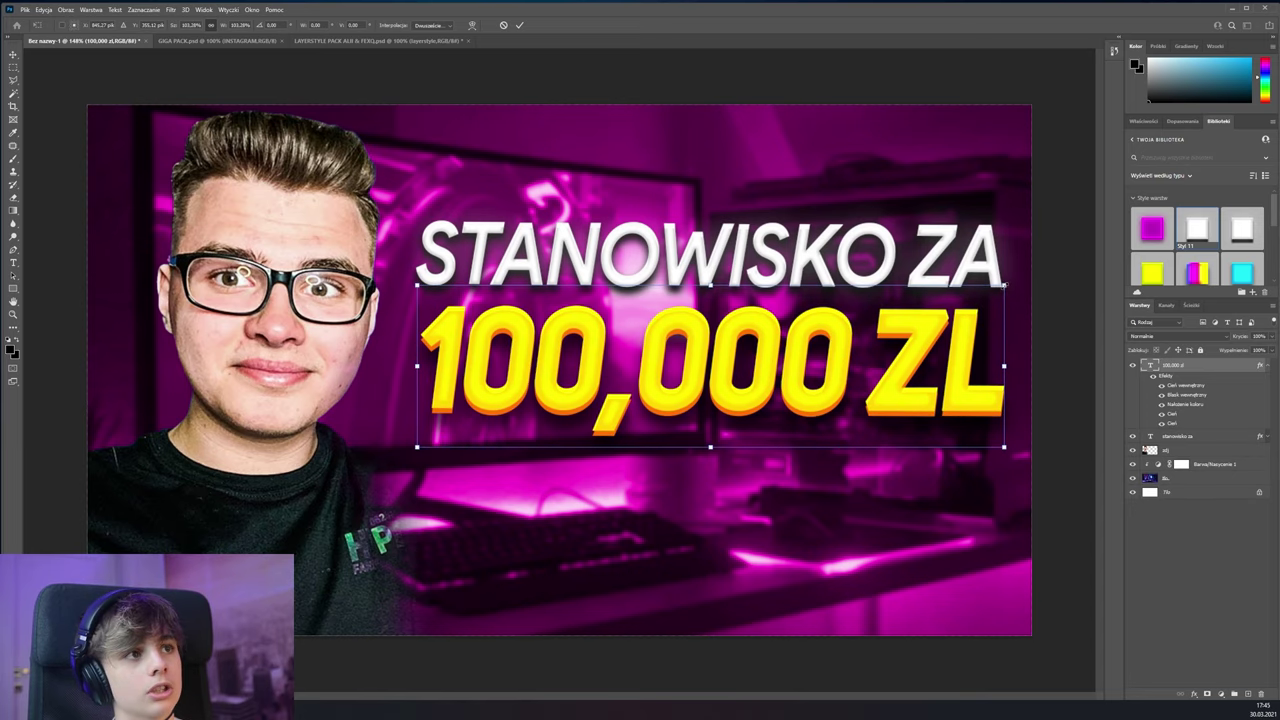
drag(892, 349, 892, 343)
key(Return)
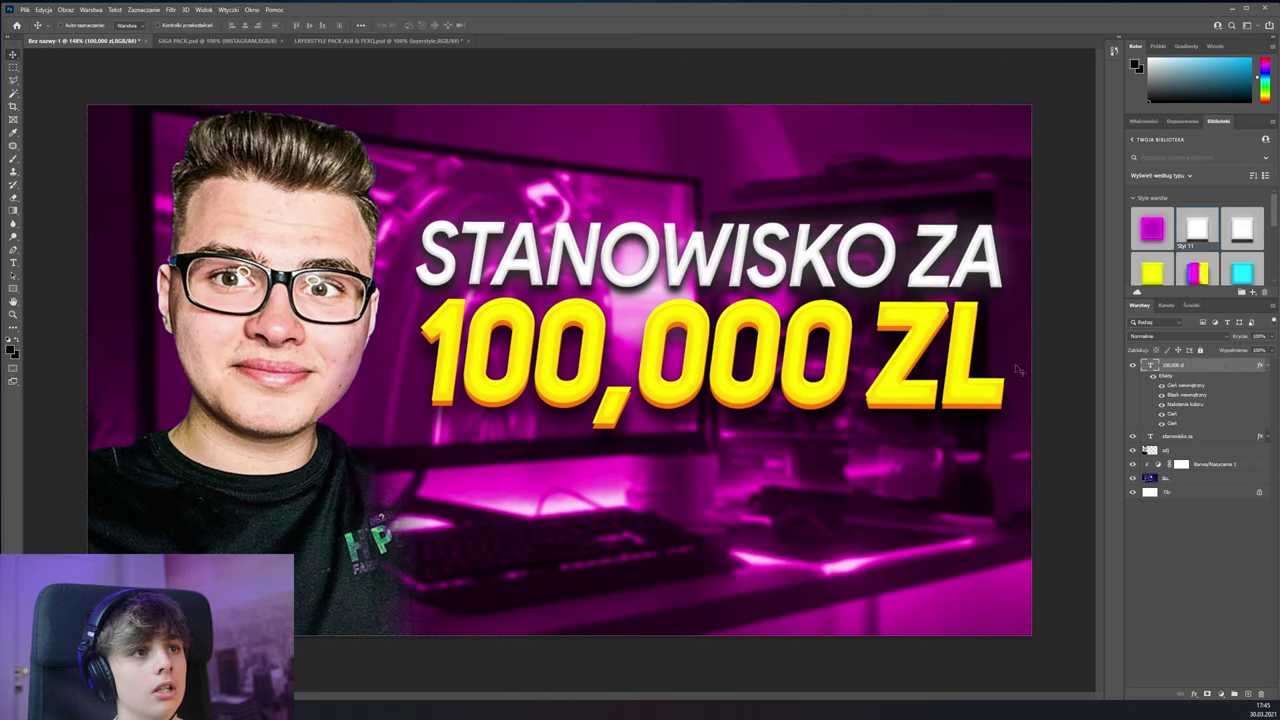
scroll(806, 353, down, 3)
scroll(806, 353, up, 2)
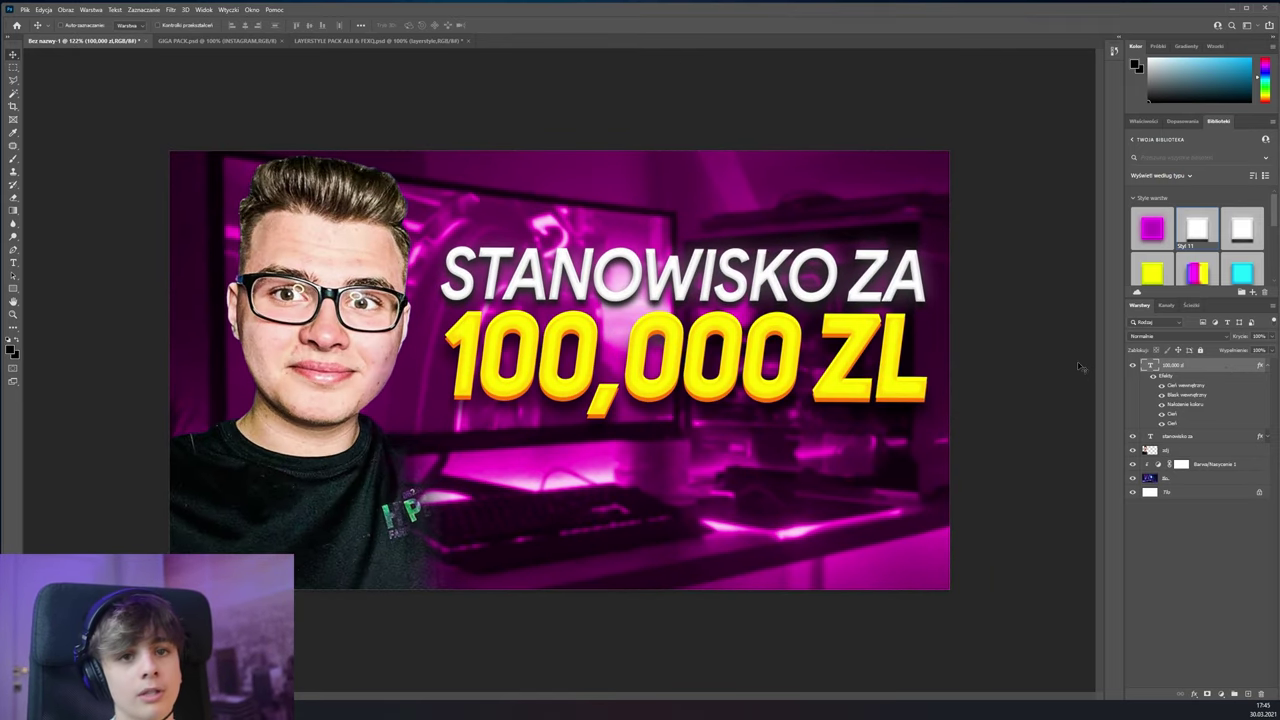
Collapse the price text's effects list and add a new empty layer directly above the man's photo layer
click(1270, 366)
click(1190, 380)
click(1194, 394)
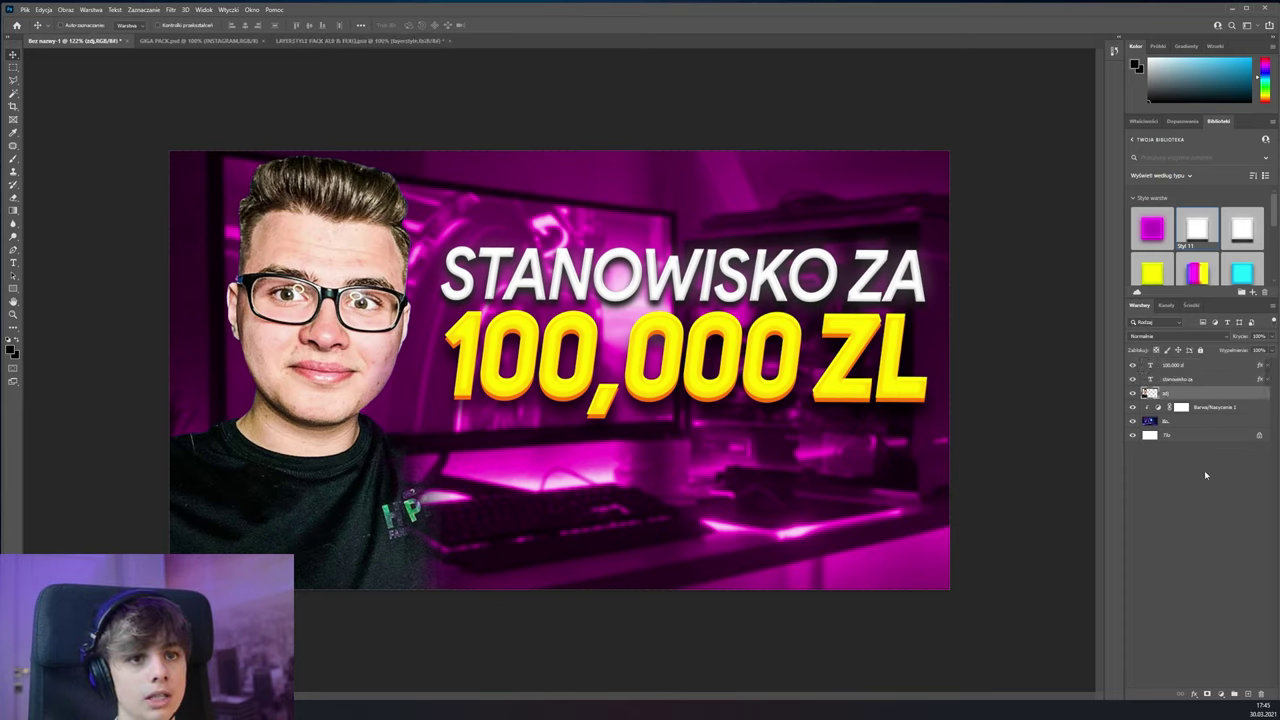
click(1248, 694)
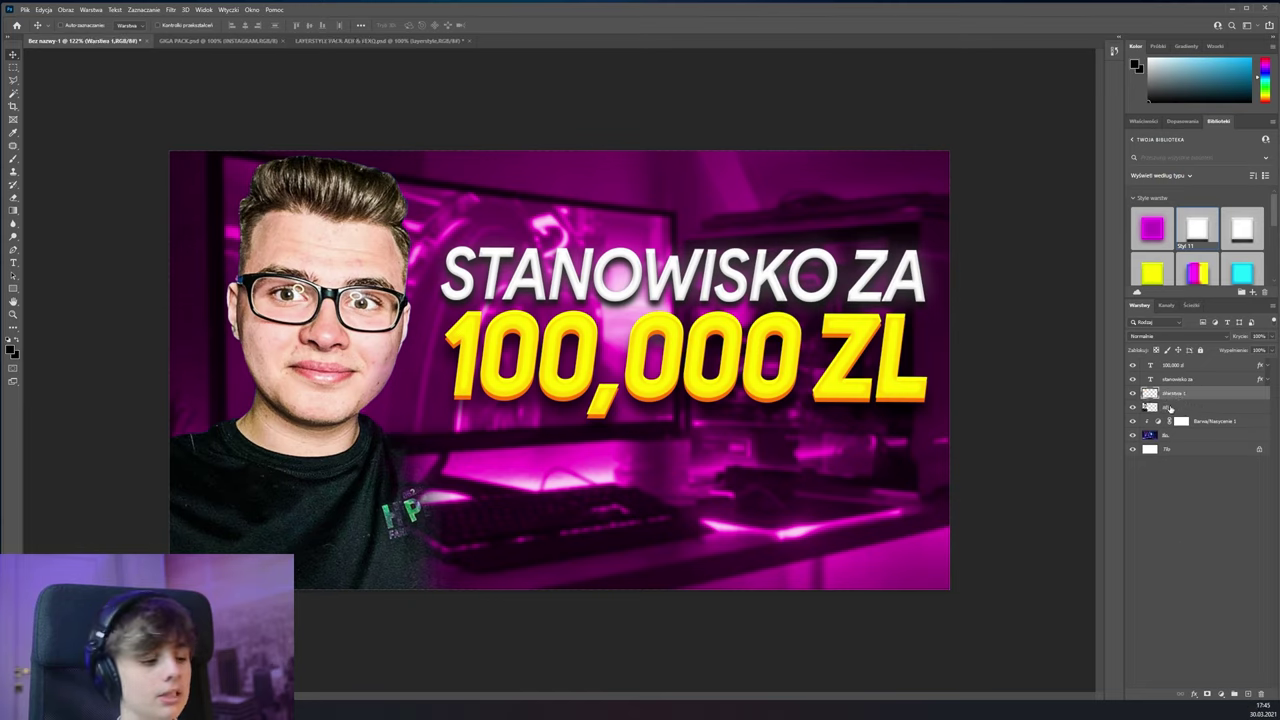
Paint a soft black shadow behind both title lines on the new layer with the Brush tool
key(b)
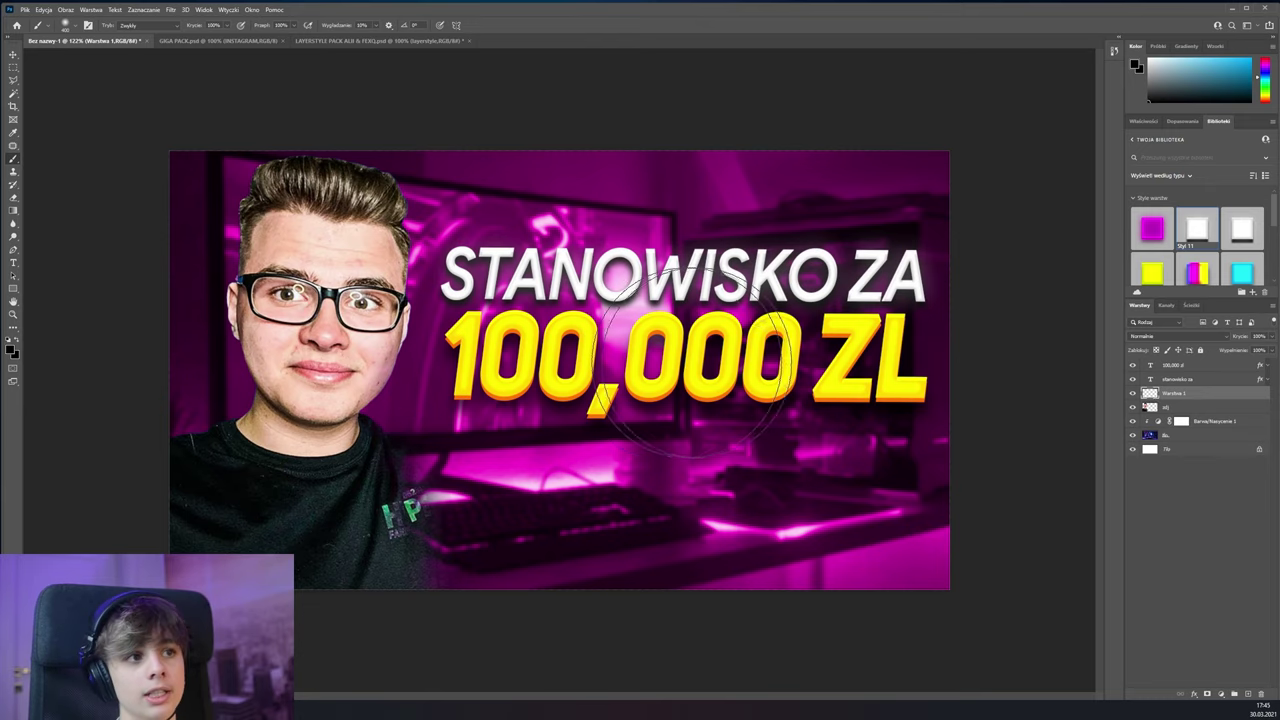
click(14, 353)
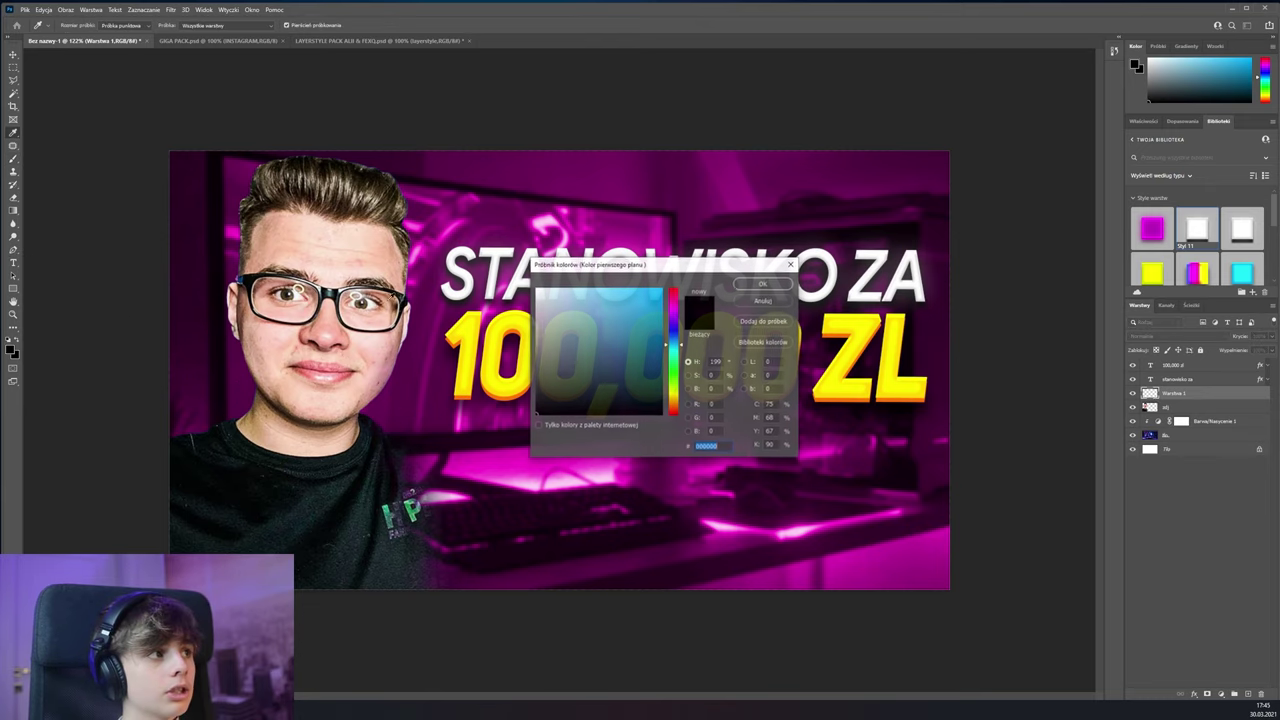
click(549, 397)
click(763, 284)
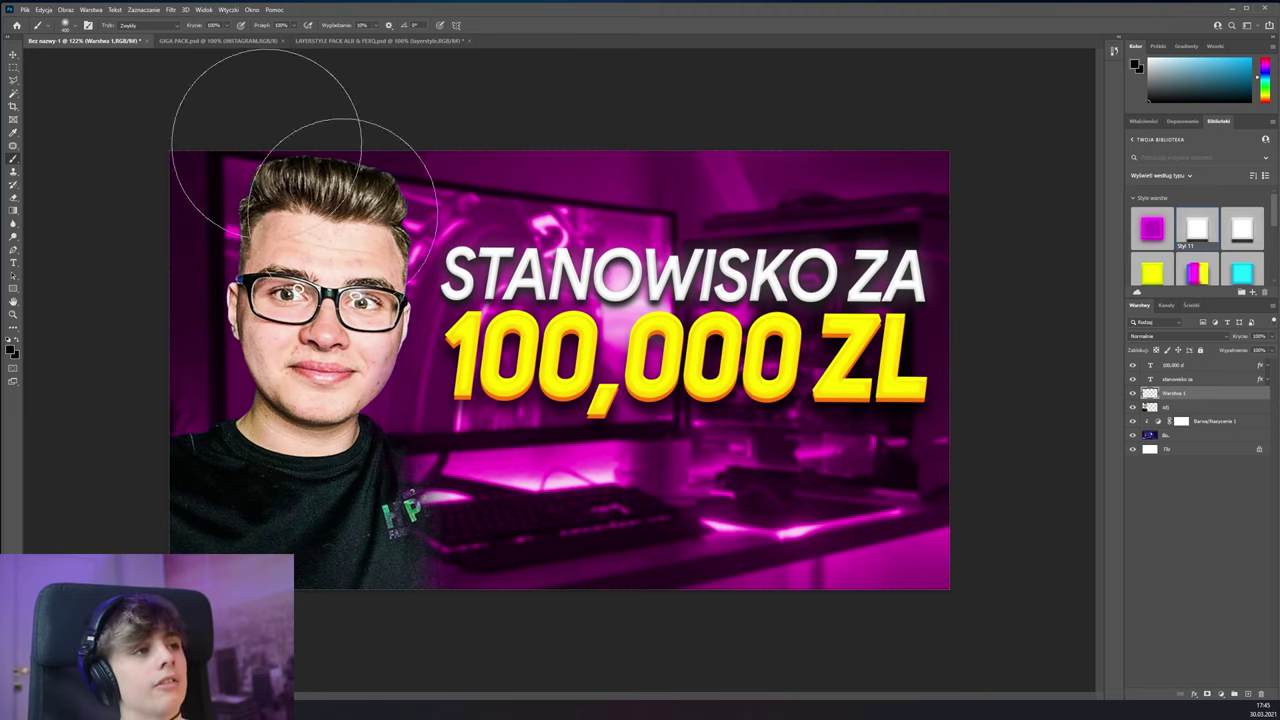
mouse_move(517, 360)
mouse_down()
mouse_move(835, 355)
mouse_move(765, 360)
mouse_move(530, 310)
mouse_move(515, 283)
mouse_move(620, 265)
mouse_move(740, 260)
mouse_move(865, 290)
mouse_move(865, 335)
mouse_move(525, 355)
mouse_move(490, 330)
mouse_move(540, 270)
mouse_move(835, 317)
mouse_move(820, 290)
mouse_up()
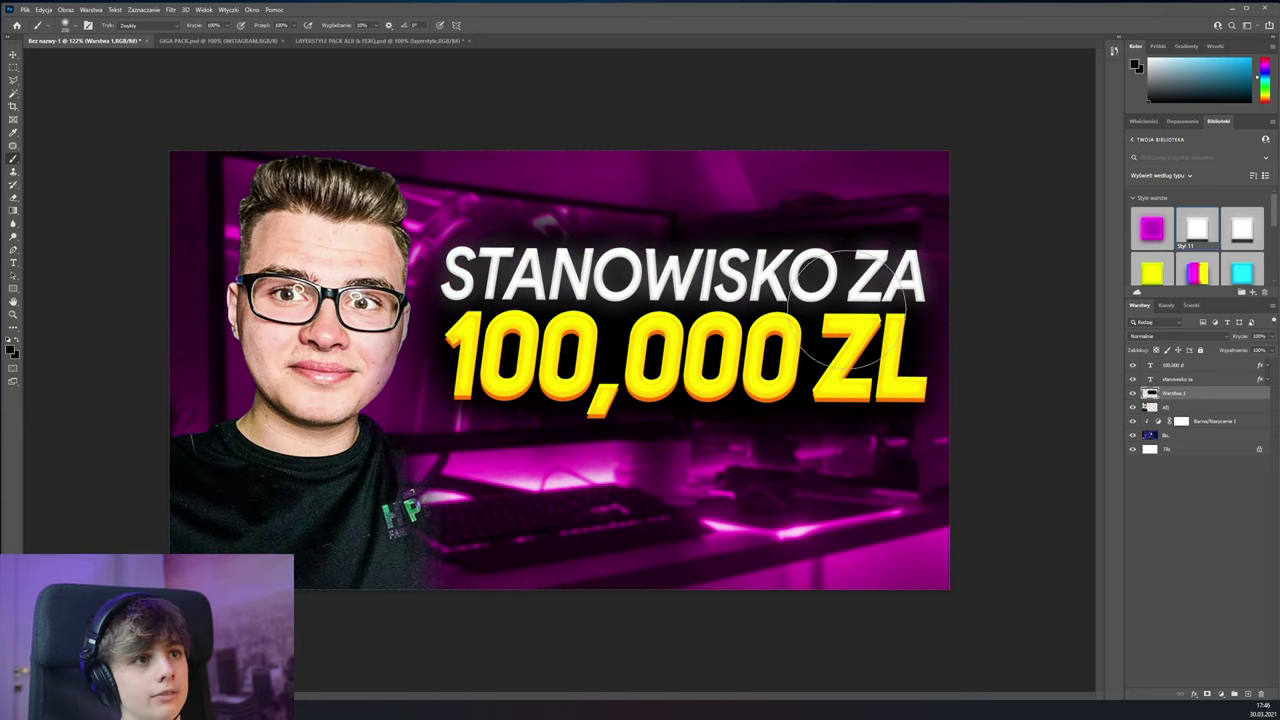
Lower the opacity of the painted shadow layer to 42%
click(1272, 340)
drag(1270, 350, 1247, 354)
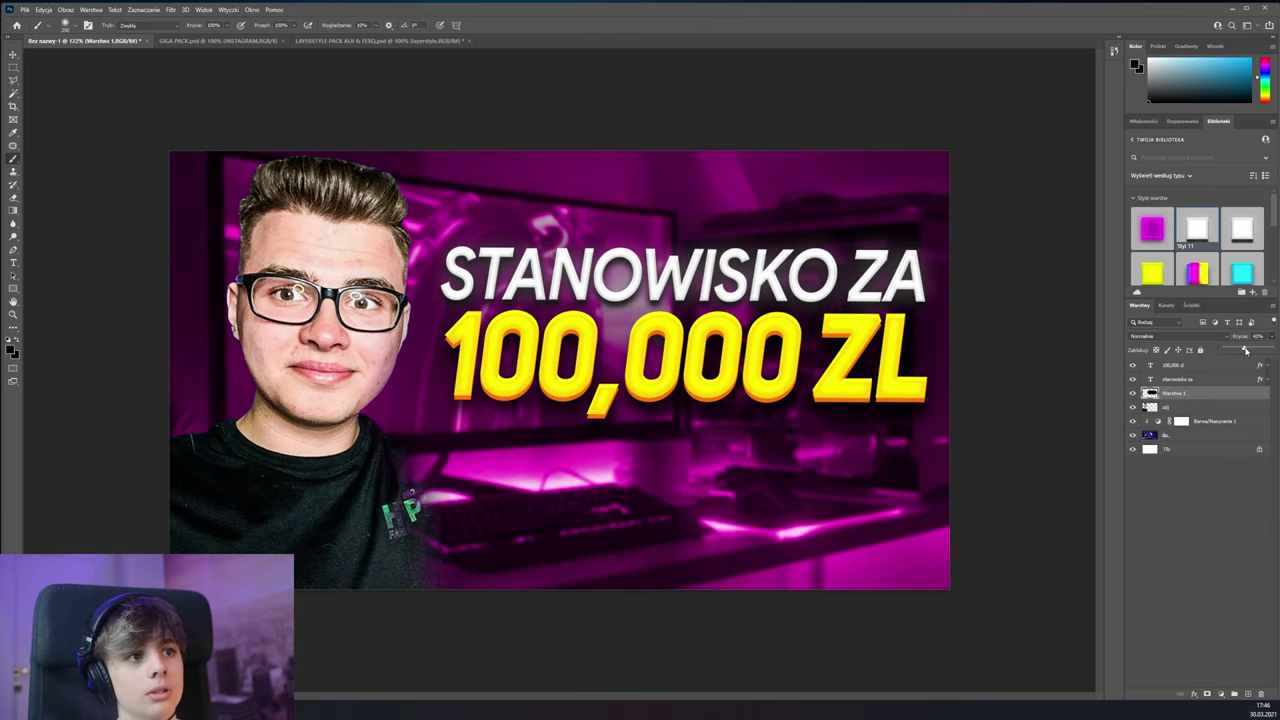
key(ctrl+minus)
key(ctrl+minus)
key(ctrl+plus)
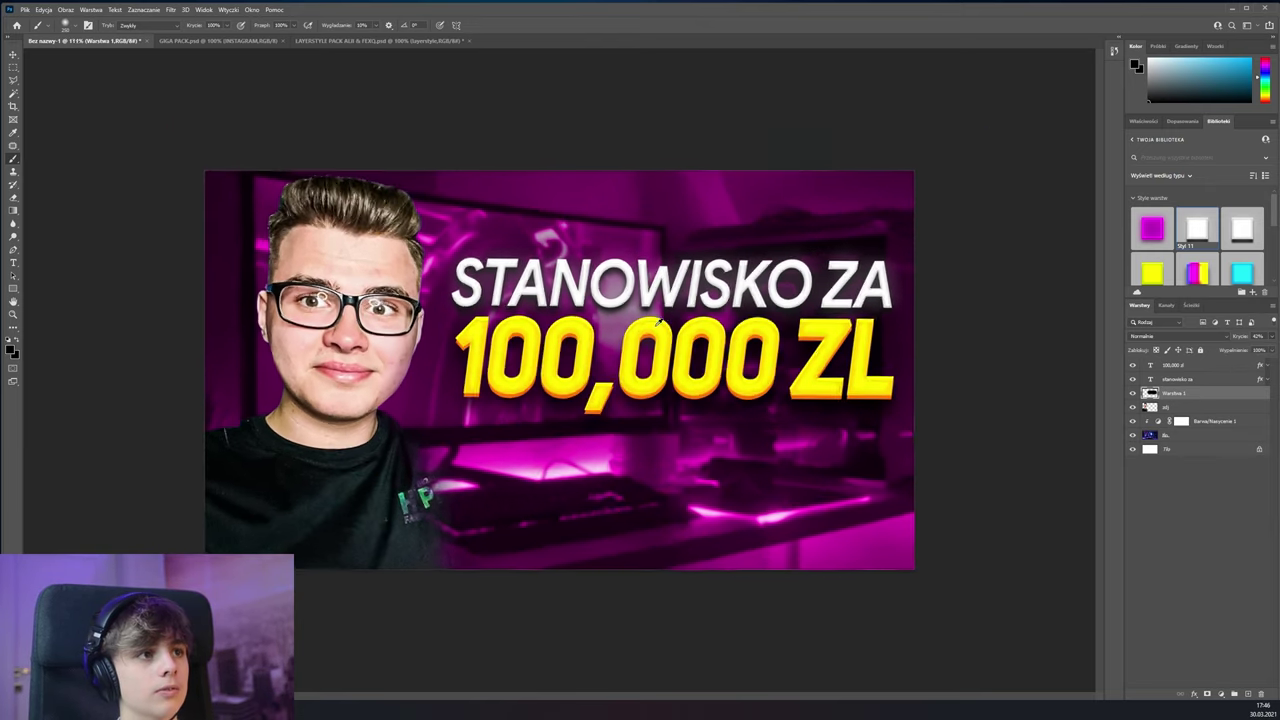
key(v)
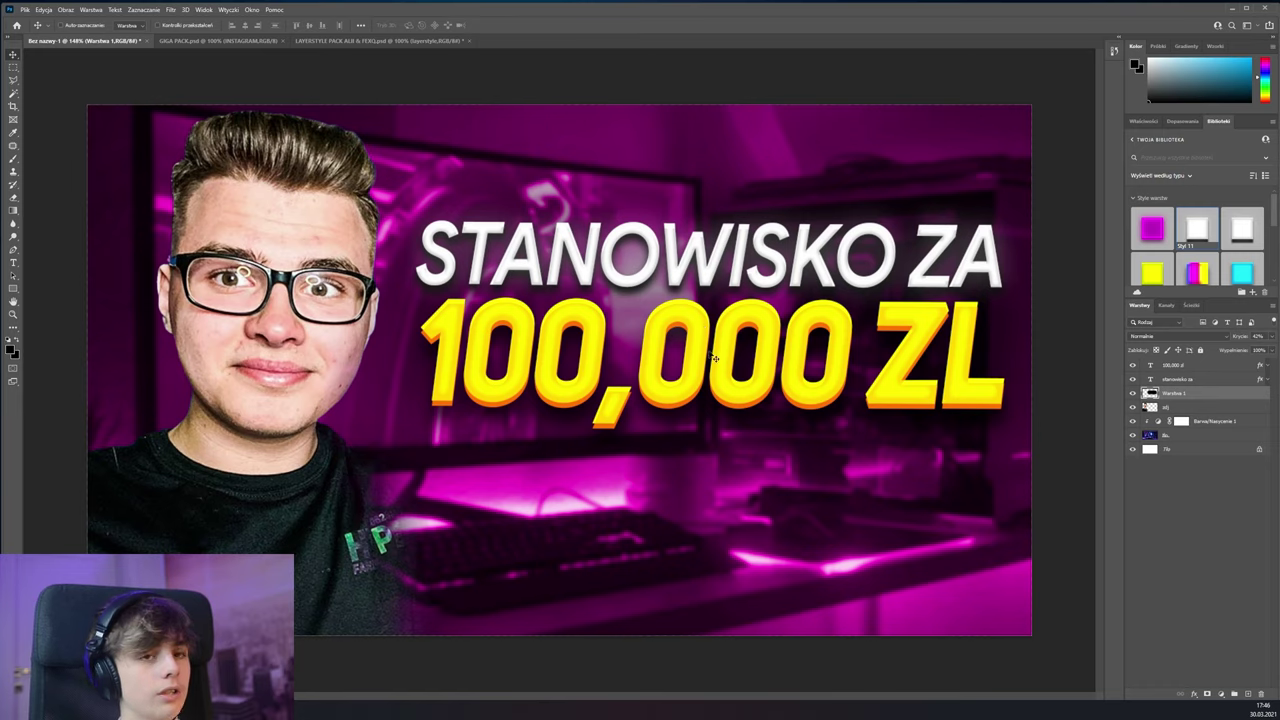
Add an exclamation mark to the end of the "100,000 zł" text
click(1195, 365)
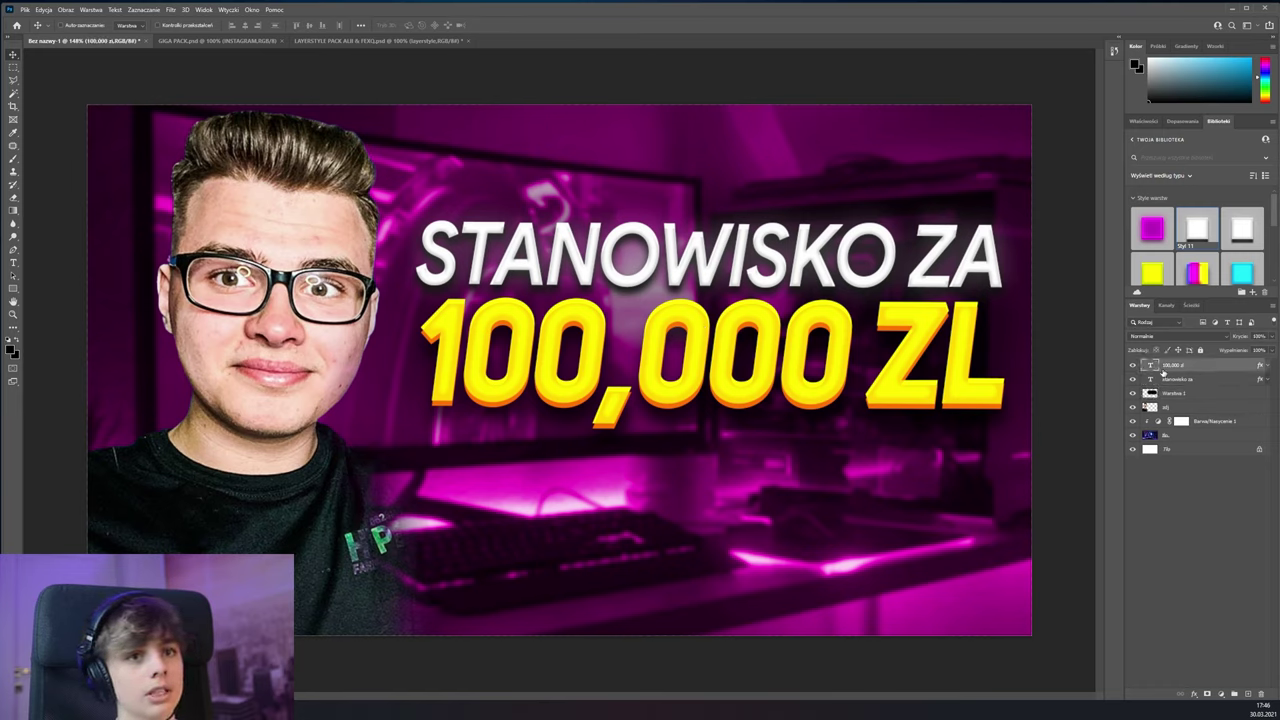
key(t)
click(998, 388)
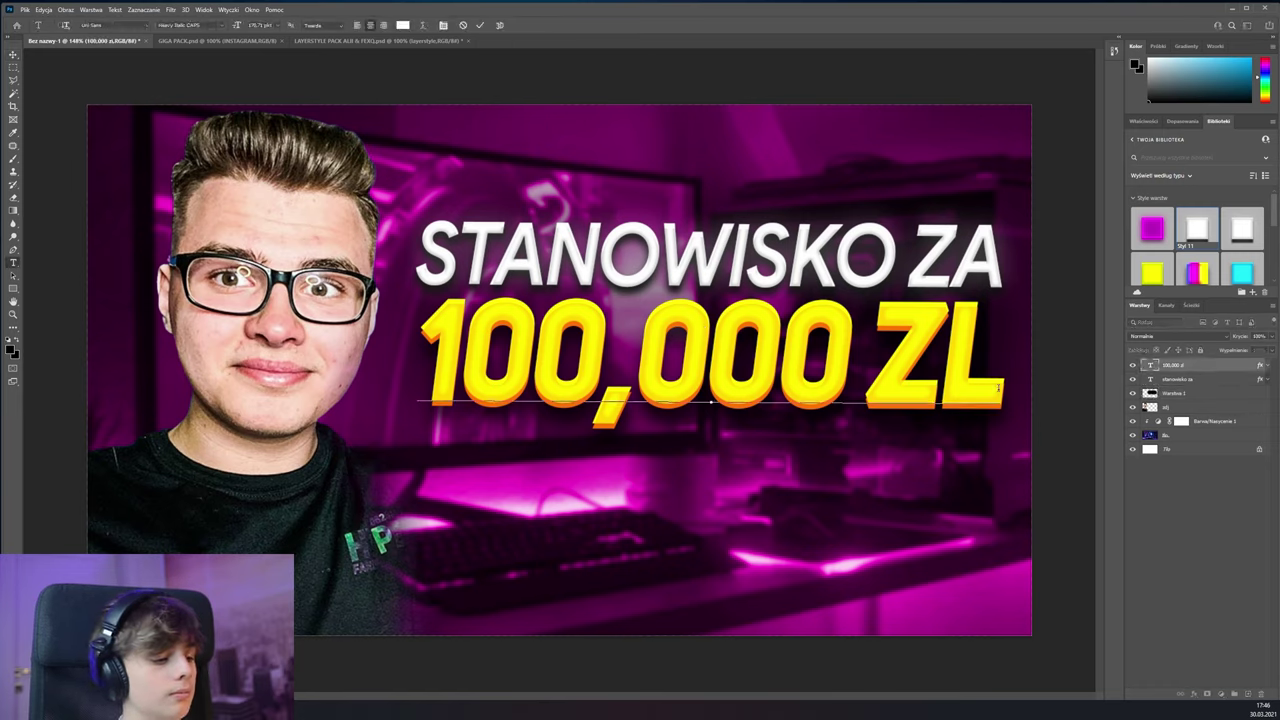
text(!)
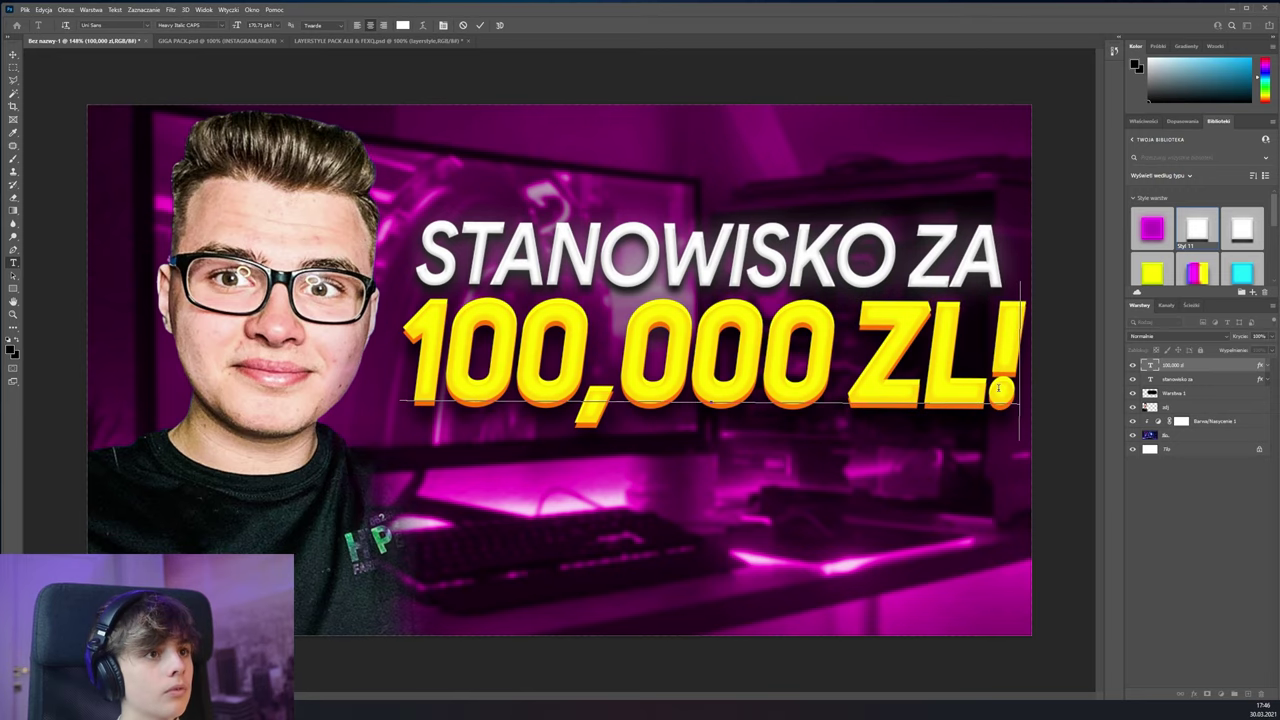
Move the extended price text slightly towards the man and apply the transform
click(1195, 372)
key(ctrl+t)
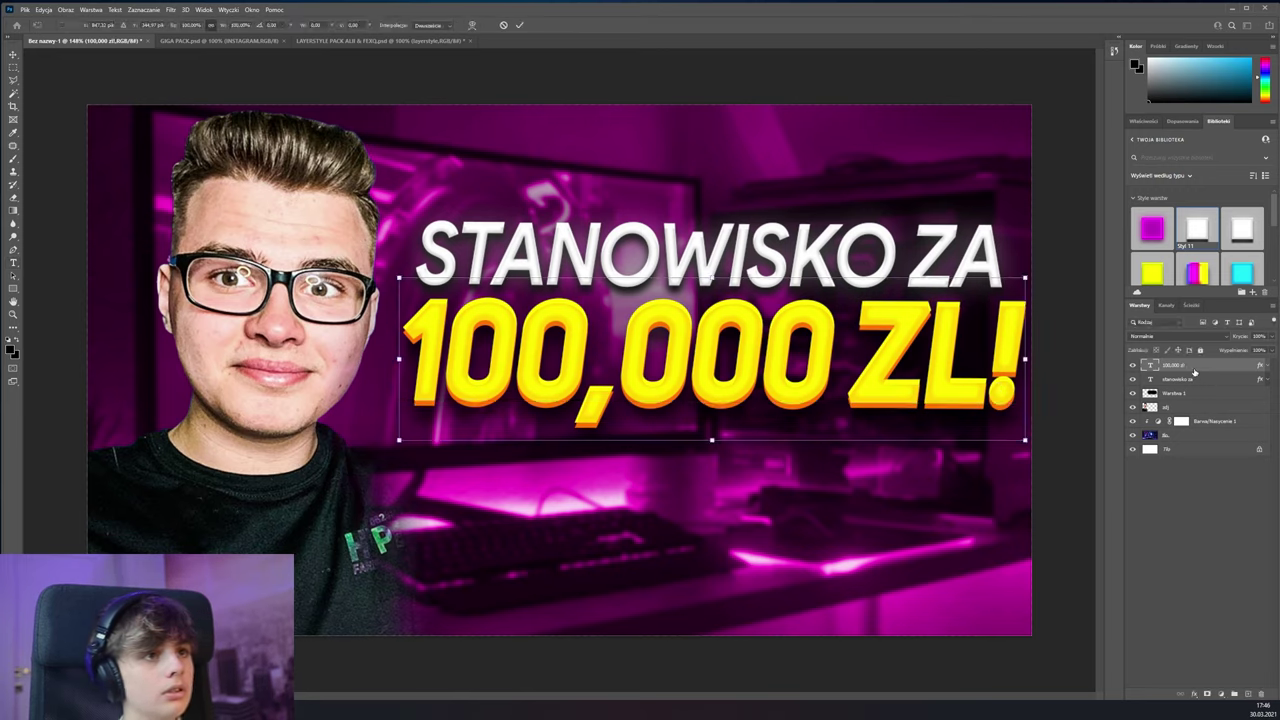
drag(760, 343, 753, 343)
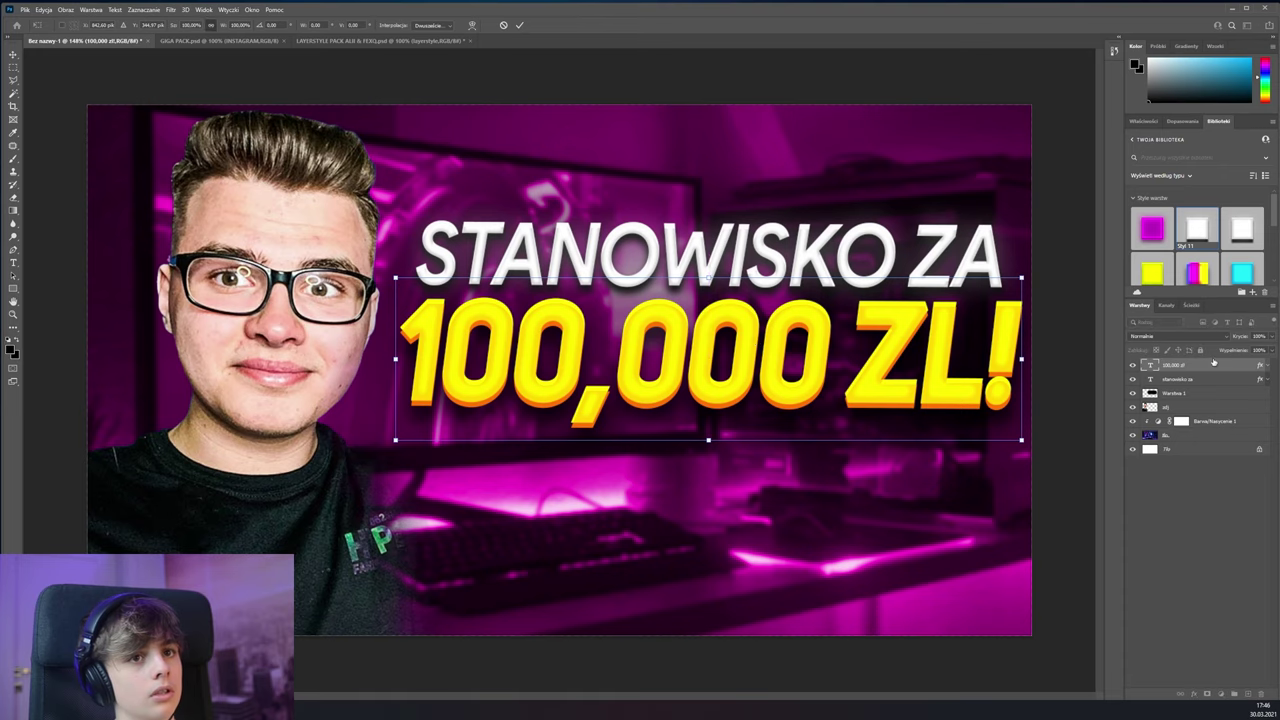
key(Return)
scroll(559, 372, down, 3)
scroll(559, 372, up, 2)
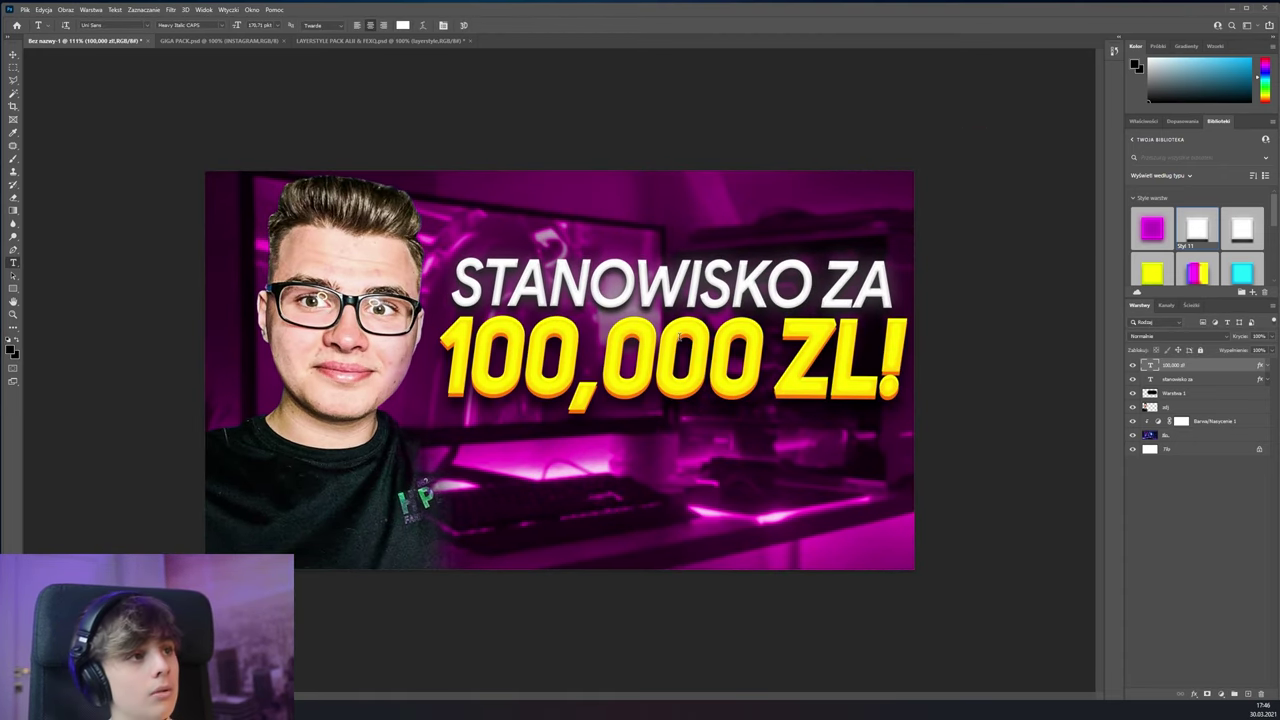
Add a Hue/Saturation adjustment layer directly above the man's cut-out layer
key(v)
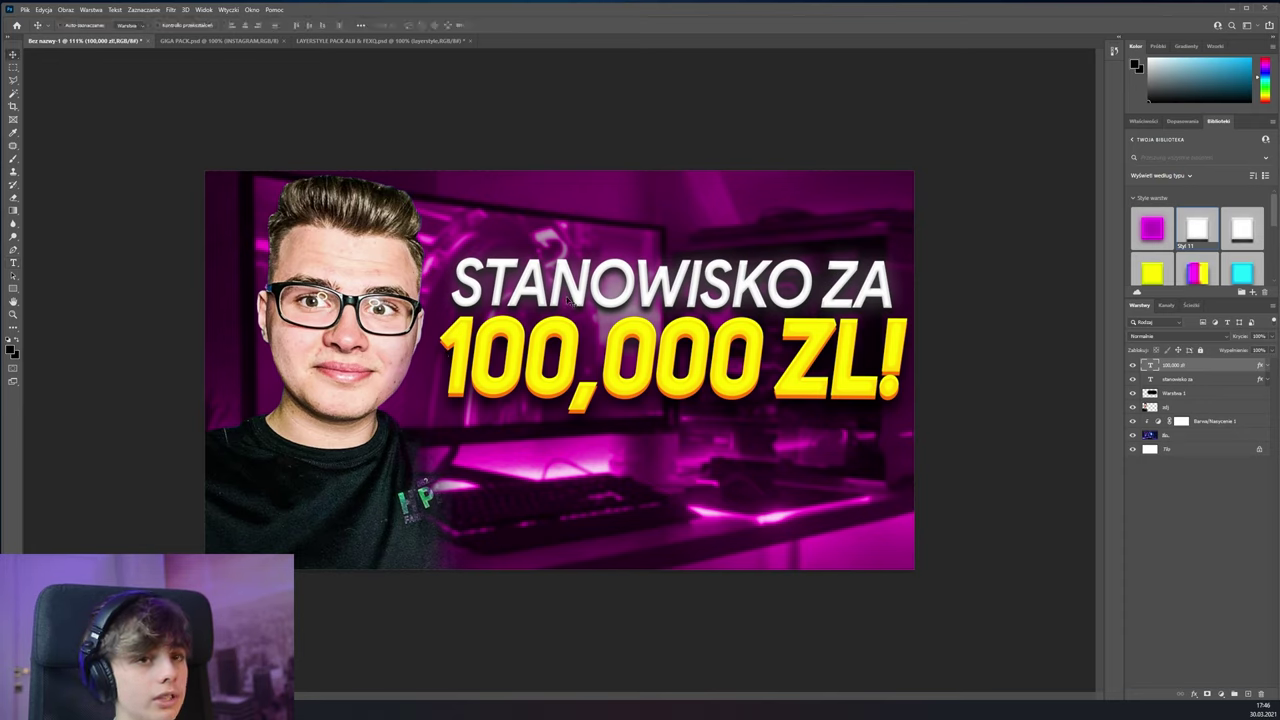
click(1179, 409)
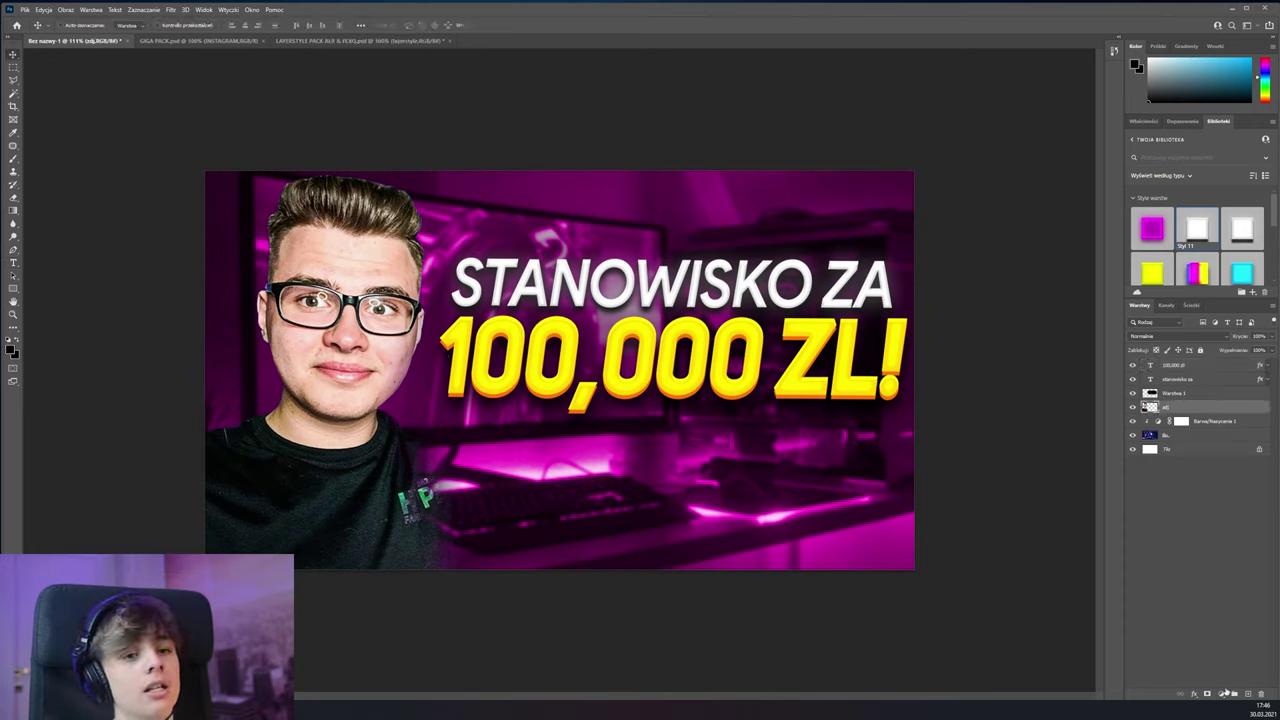
click(1221, 694)
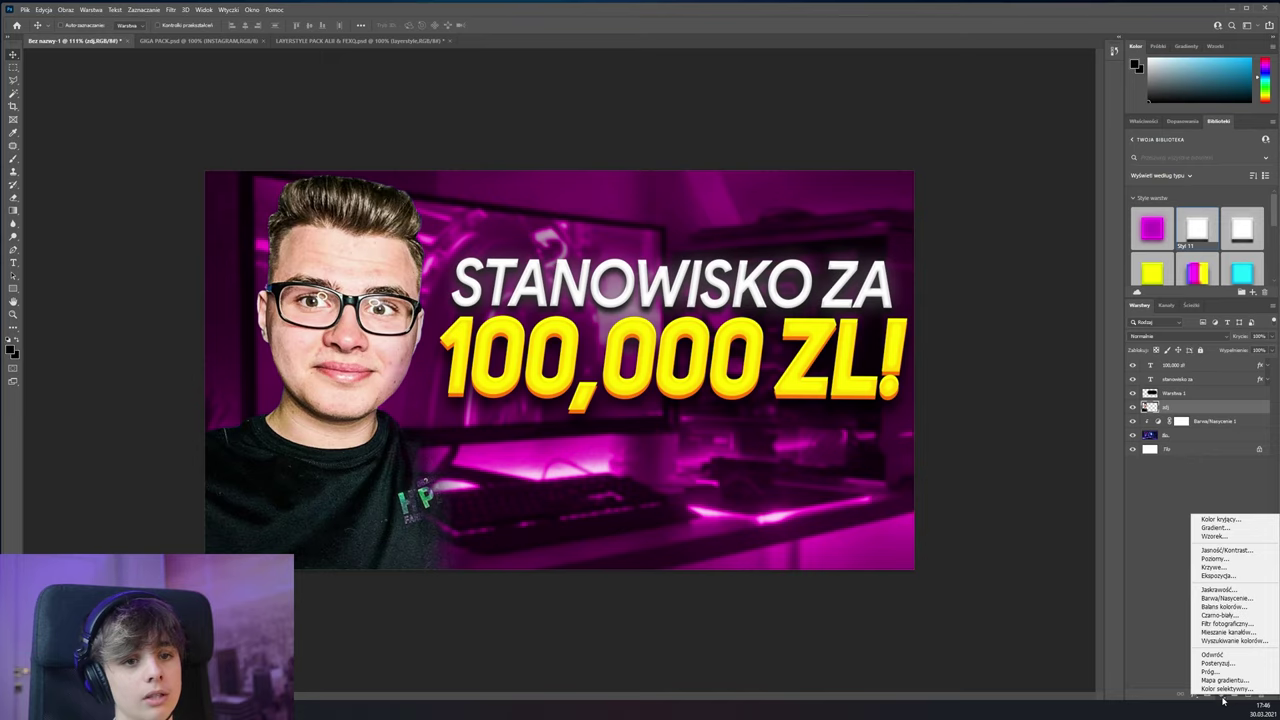
click(1221, 696)
click(1221, 696)
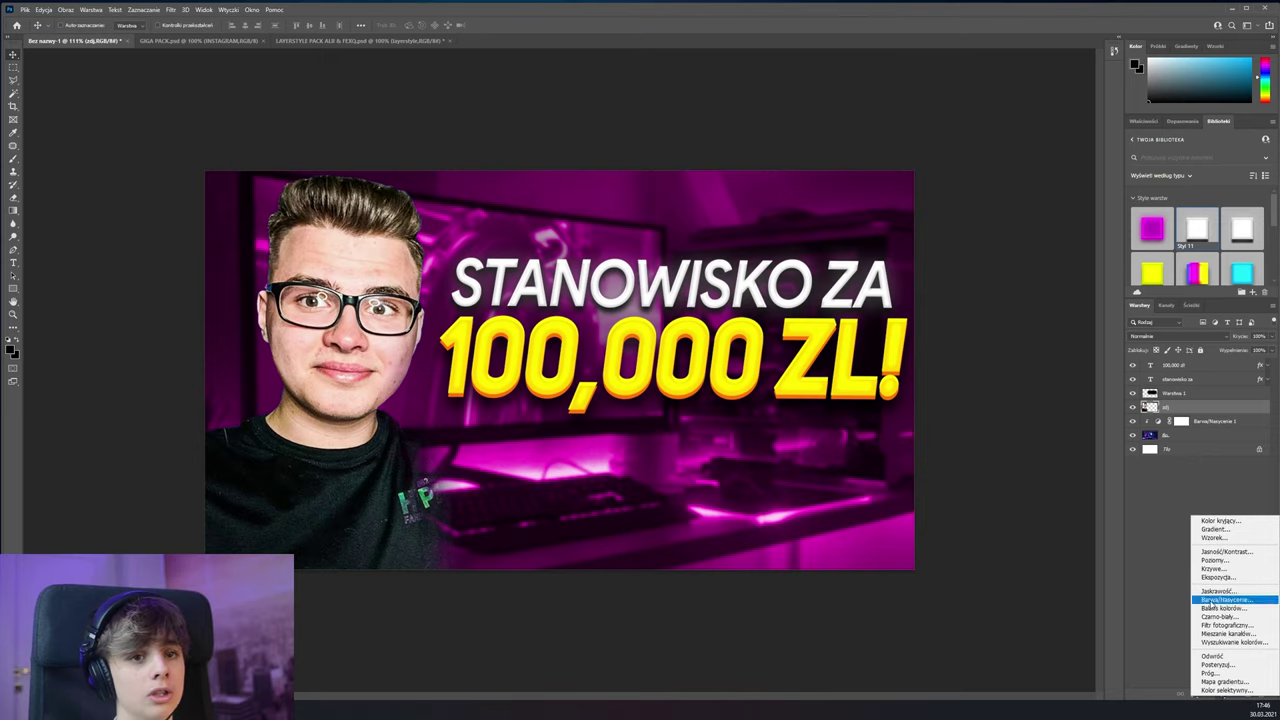
click(1210, 600)
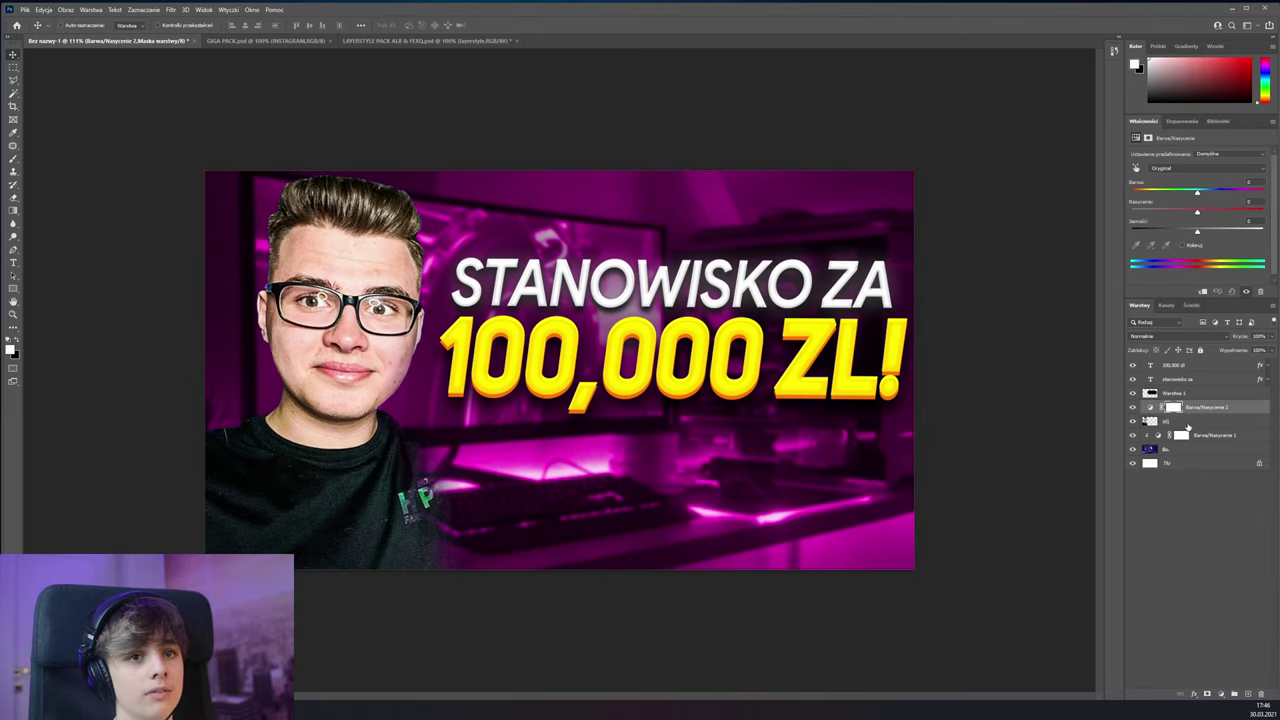
Clip the Hue/Saturation adjustment to the man's layer, enable Colorize and shift hue and saturation to a strong purple tint
click(1201, 291)
click(1181, 245)
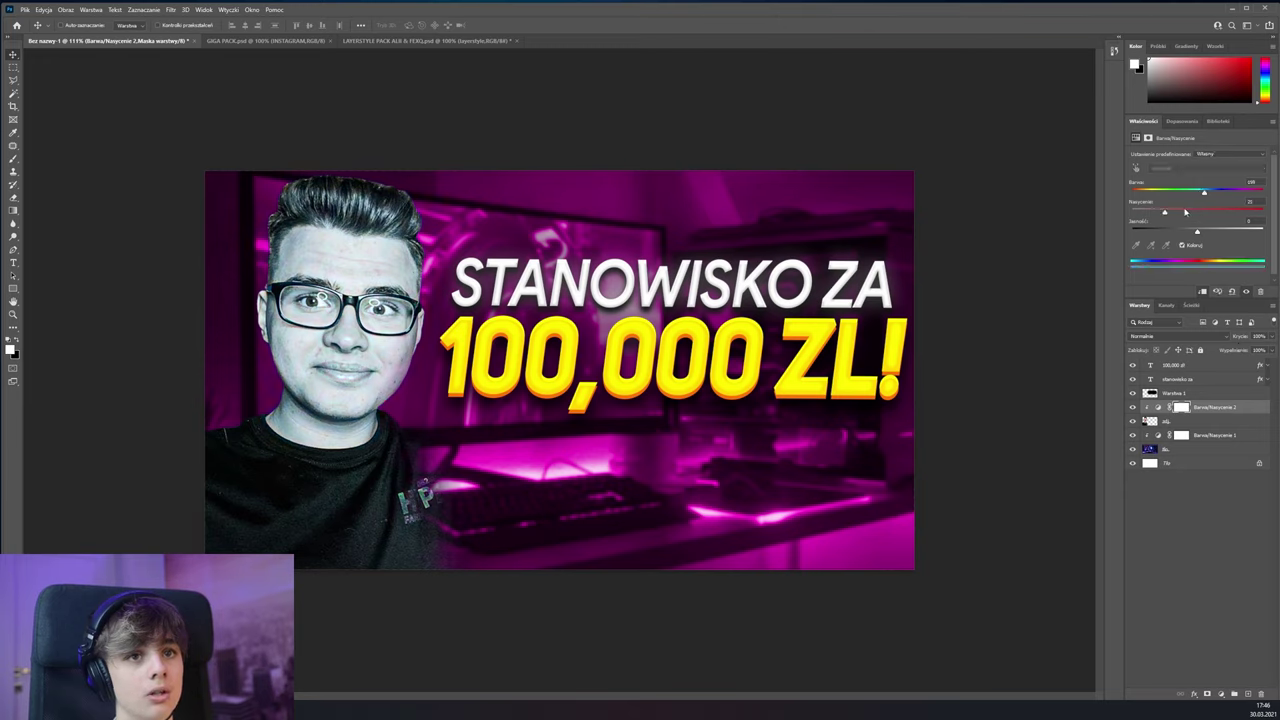
drag(1170, 214, 1239, 197)
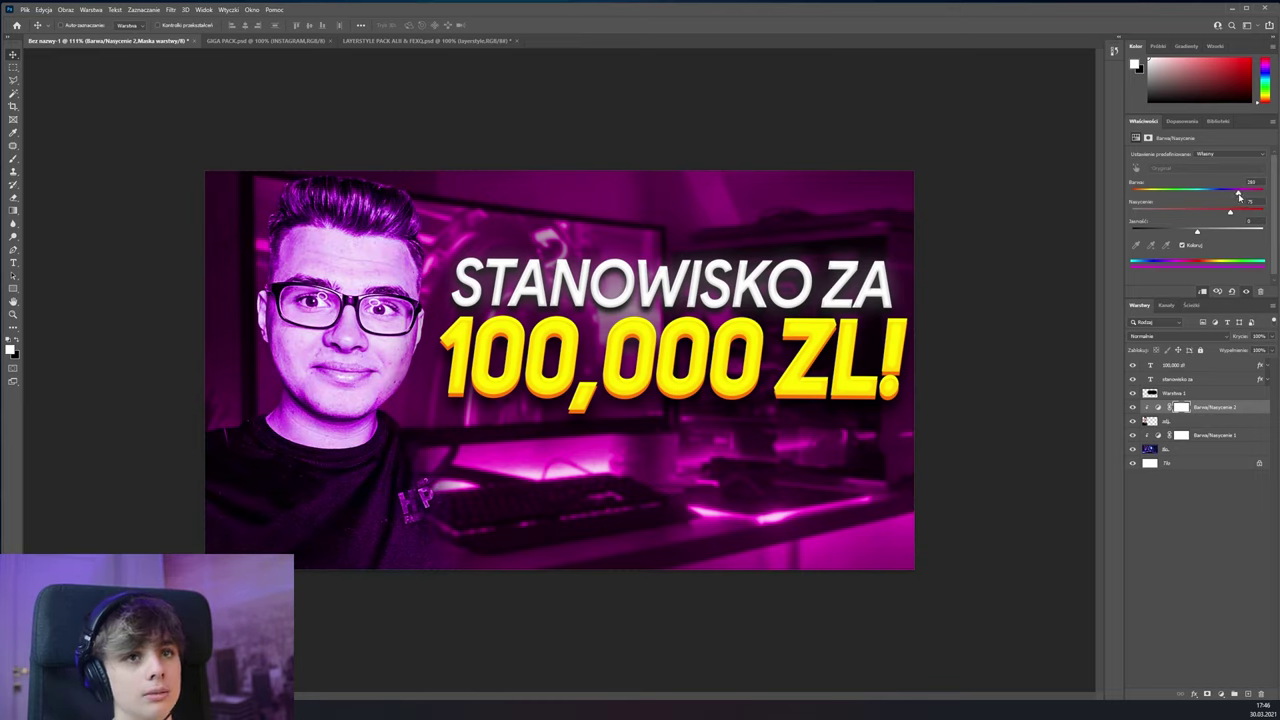
Invert the adjustment's mask to black and paint the purple tint back around the man's edges with an enlarged soft brush
click(1182, 408)
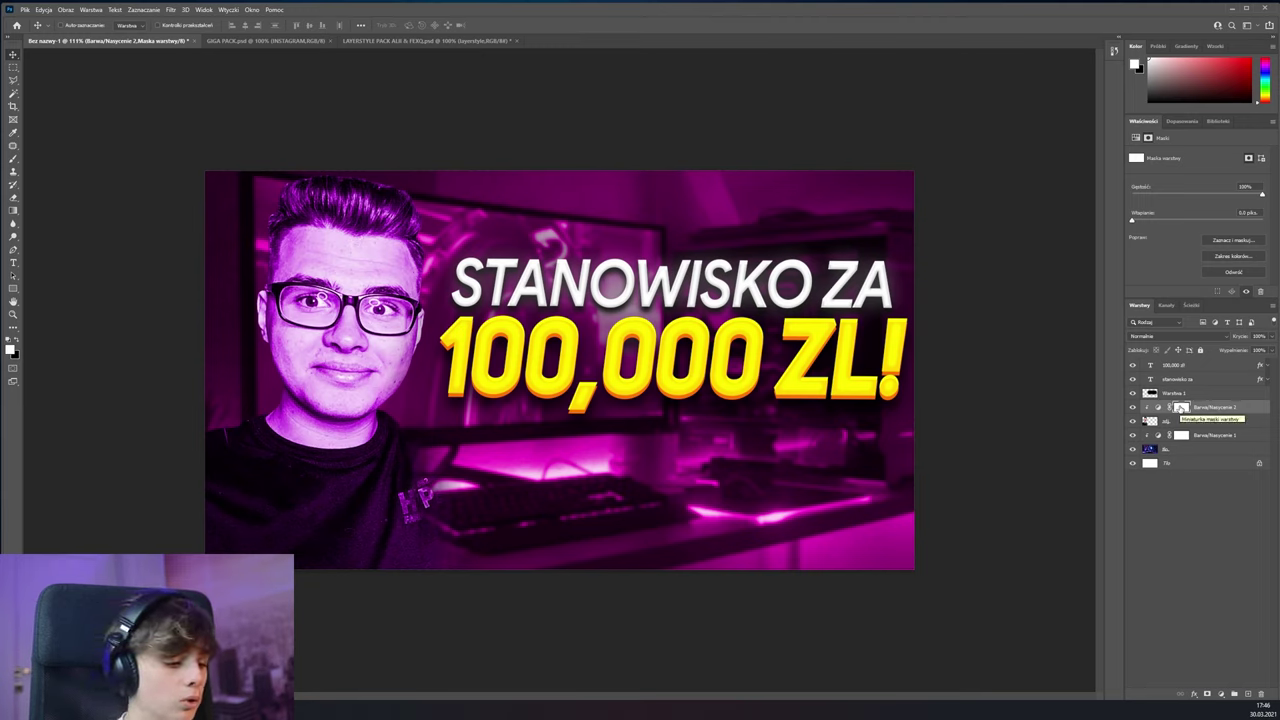
key(ctrl+i)
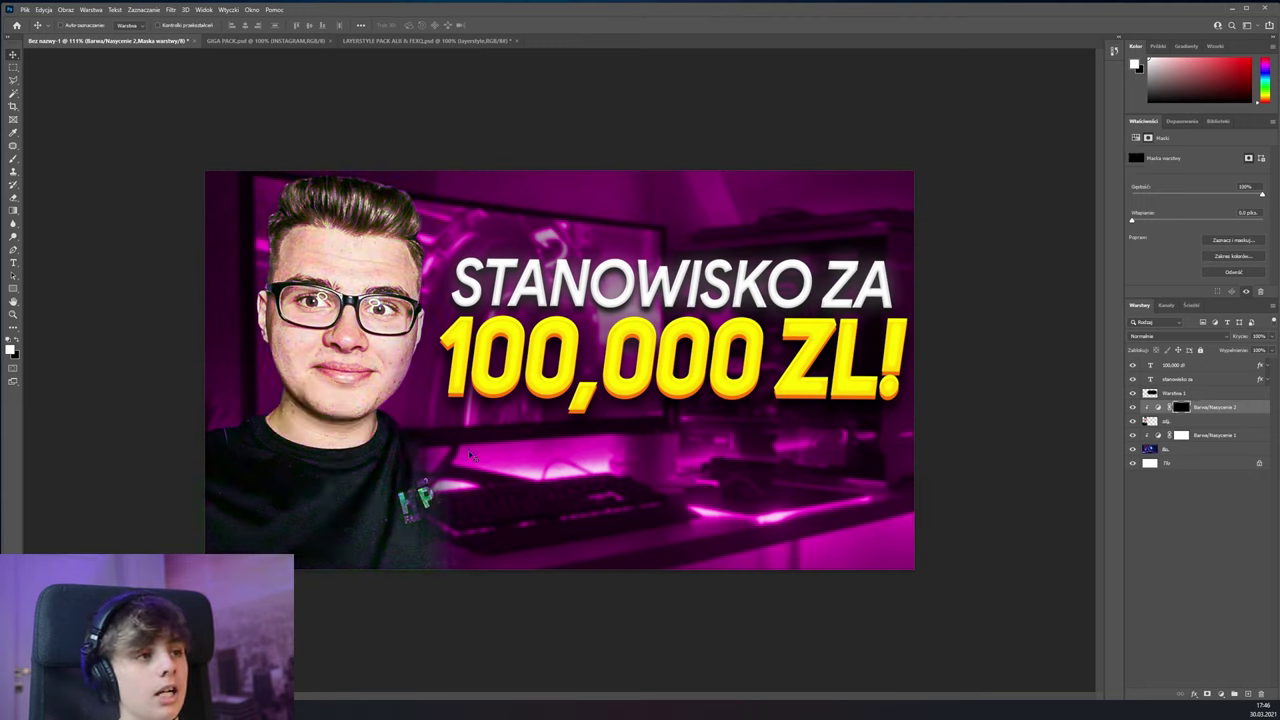
key(b)
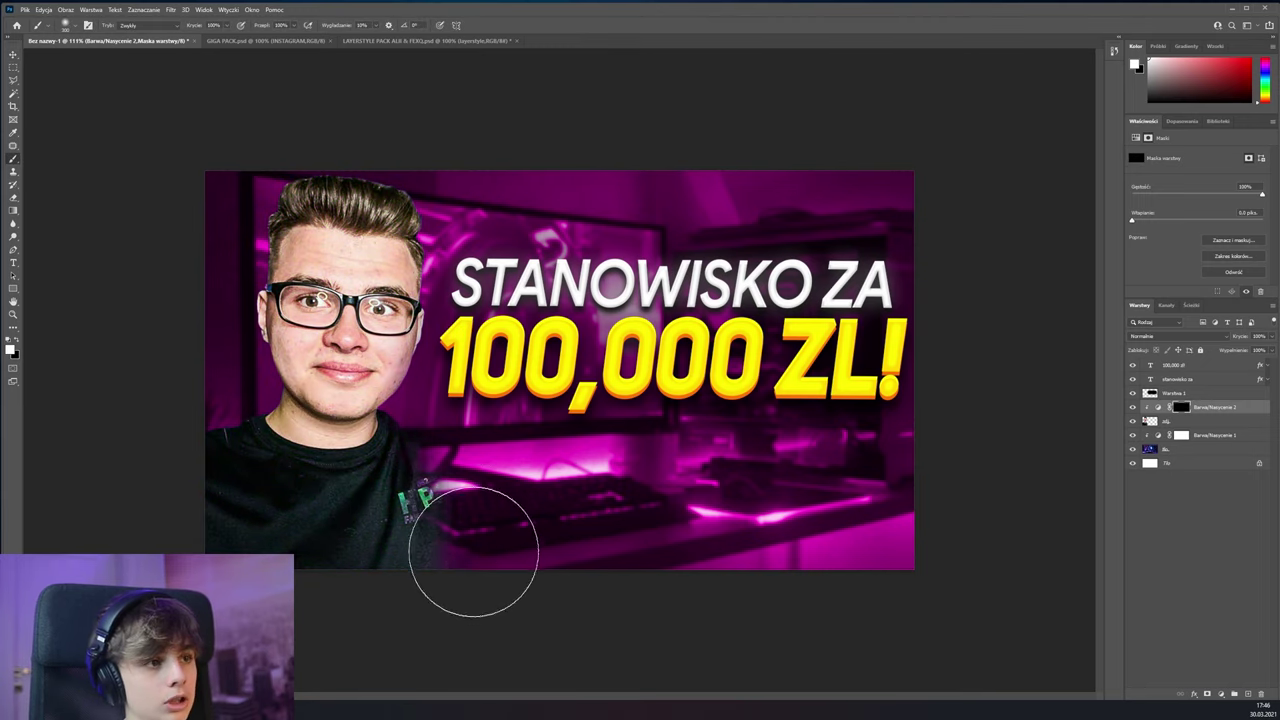
key(bracketright)
key(bracketright)
key(bracketright)
key(bracketright)
key(bracketright)
key(bracketright)
key(bracketright)
key(bracketright)
mouse_move(473, 550)
mouse_down()
mouse_move(491, 500)
mouse_move(520, 508)
mouse_move(502, 509)
mouse_up()
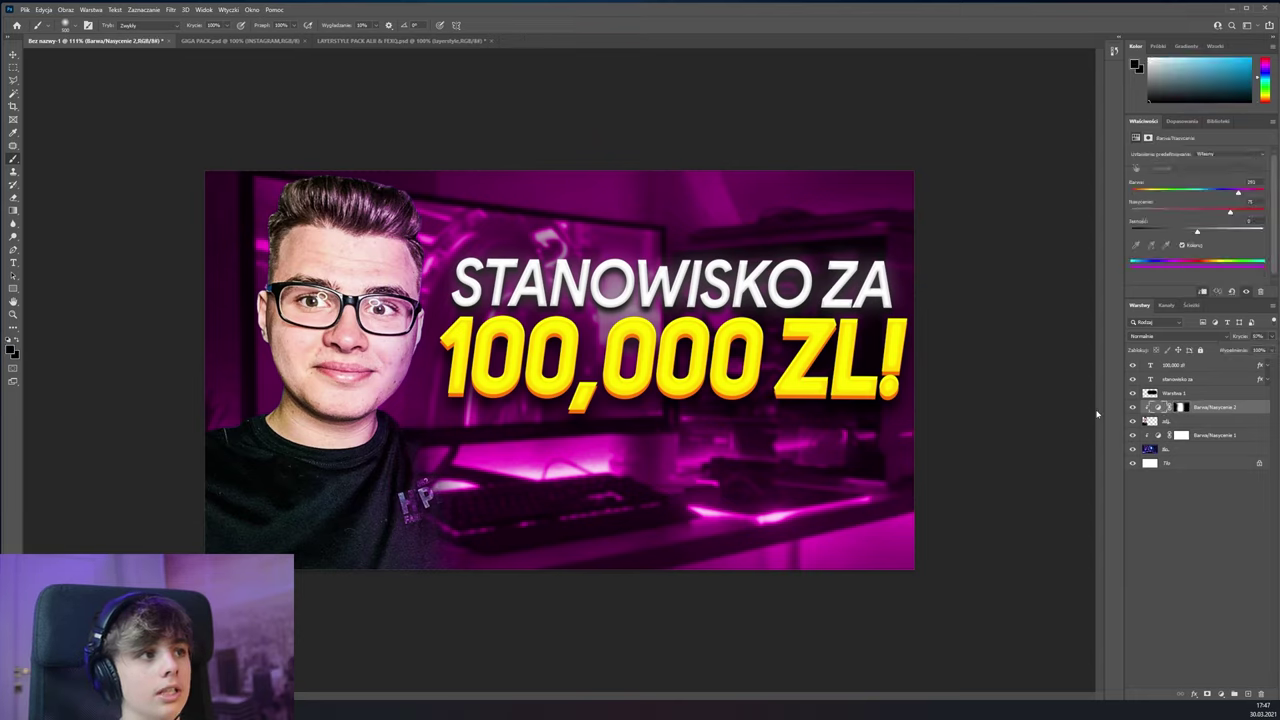
Add an Outer Glow effect to the man's layer and set its blend mode to Overlay (Nakładka)
click(1196, 422)
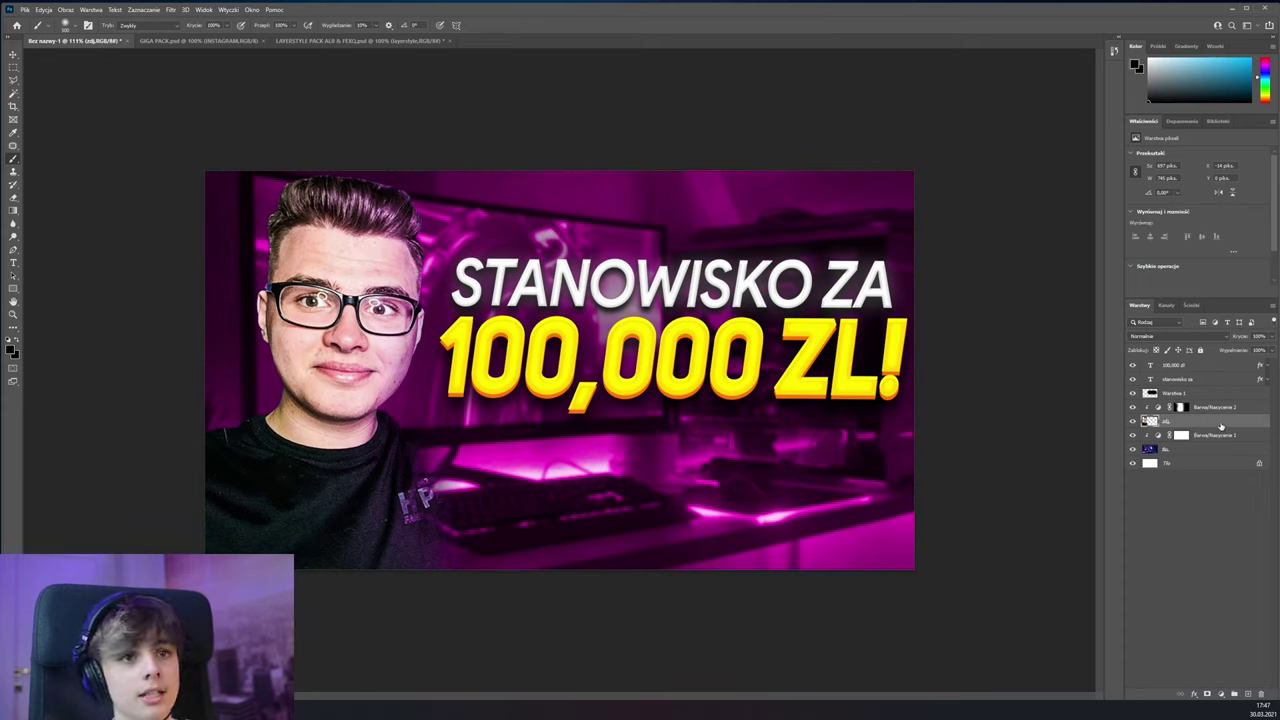
double_click(1220, 425)
click(632, 647)
click(660, 524)
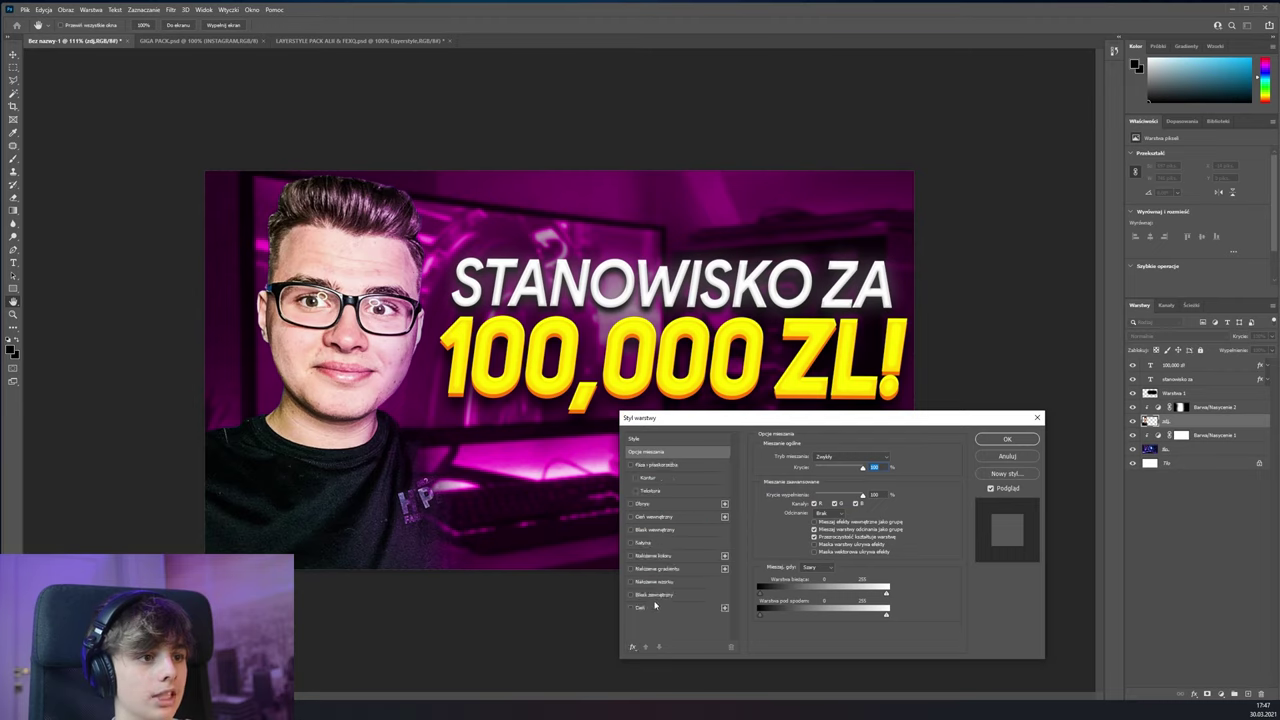
click(644, 595)
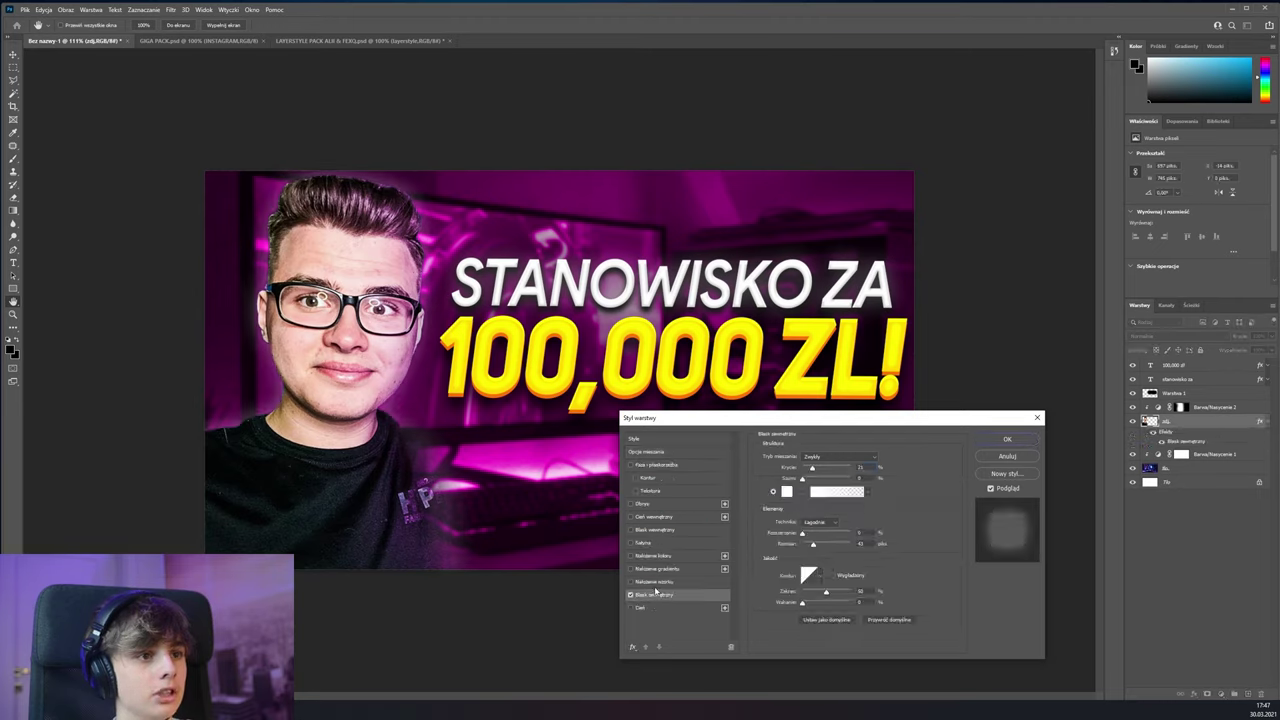
click(805, 457)
click(821, 573)
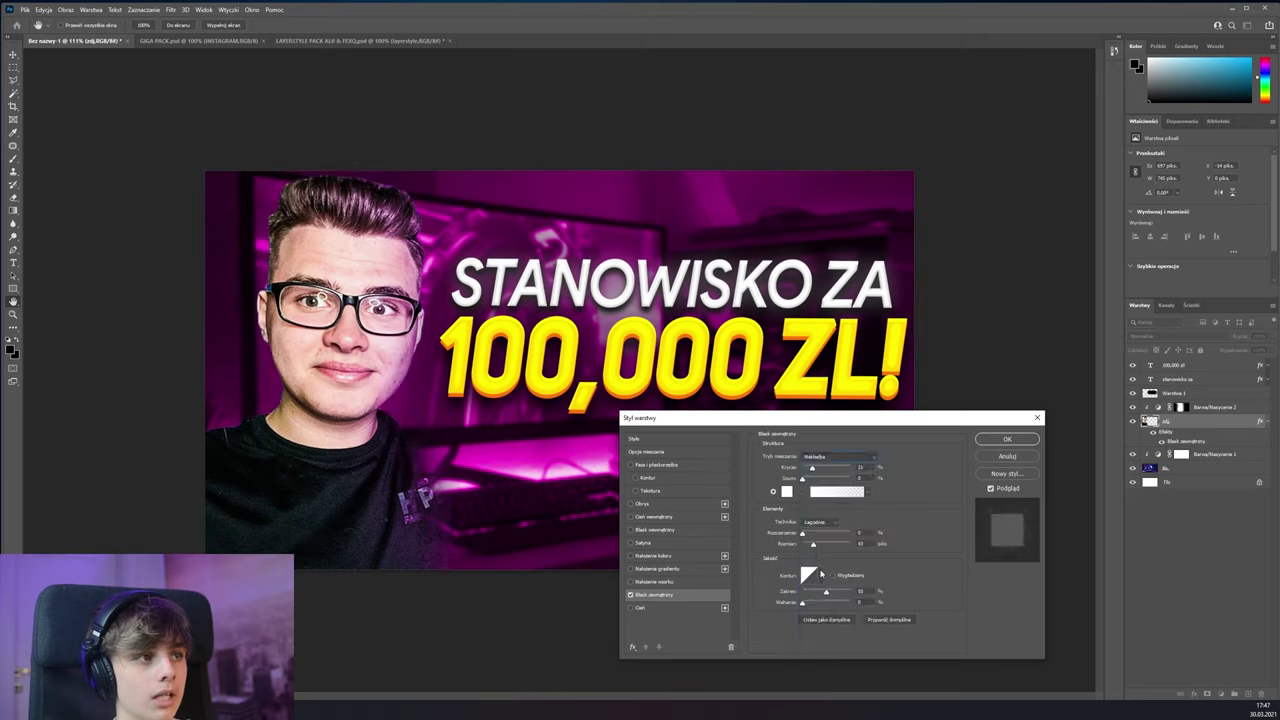
Raise the outer glow's opacity to 100%, increase its size and spread, and apply the layer style
drag(842, 470, 869, 506)
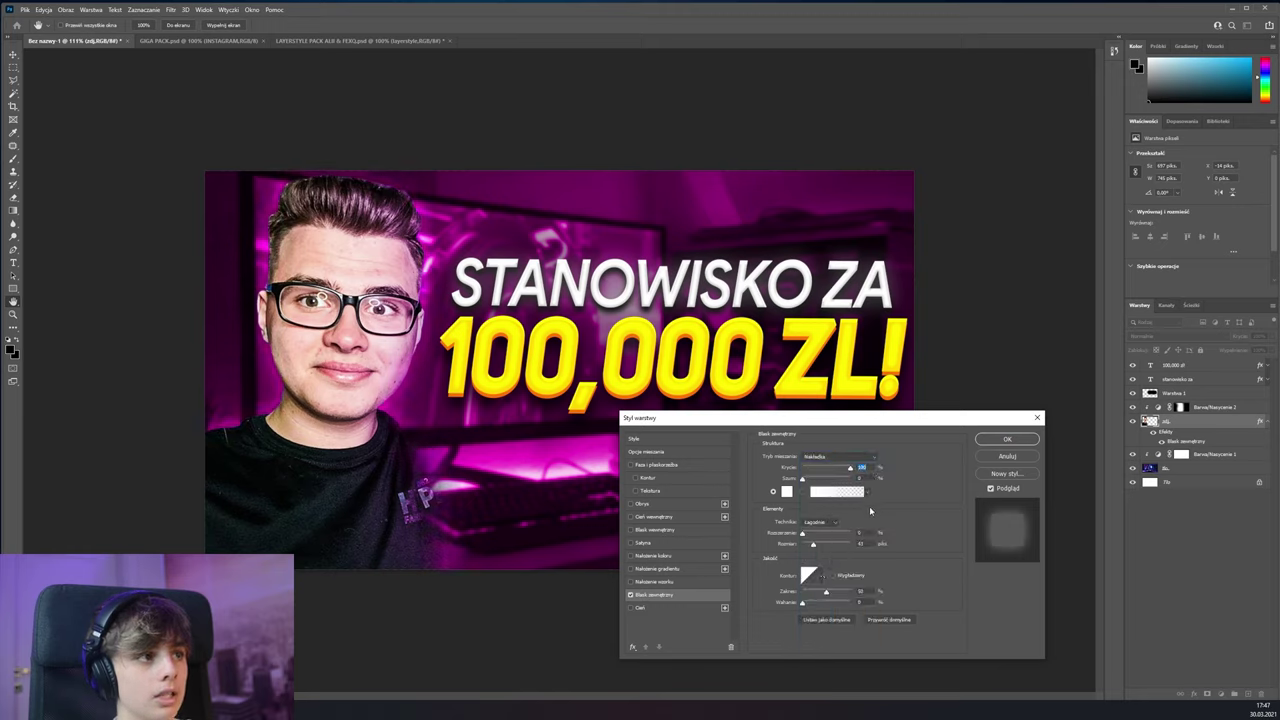
drag(813, 546, 805, 536)
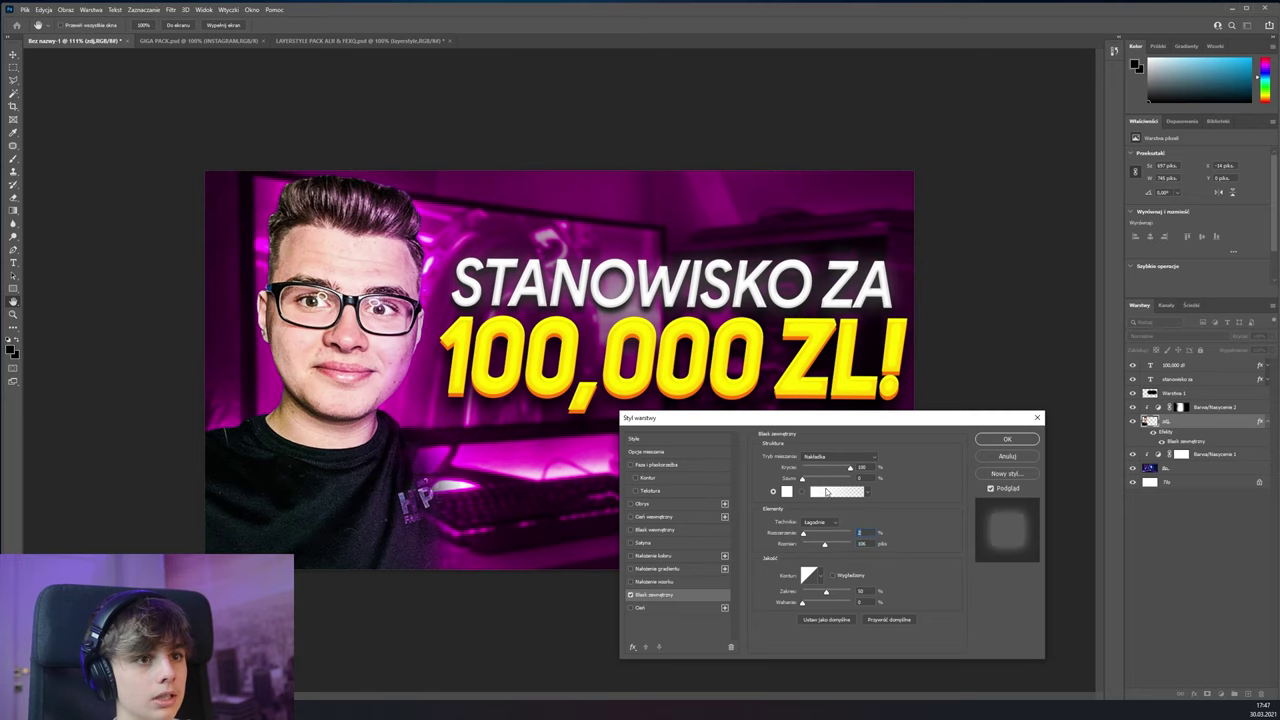
click(1007, 439)
key(b)
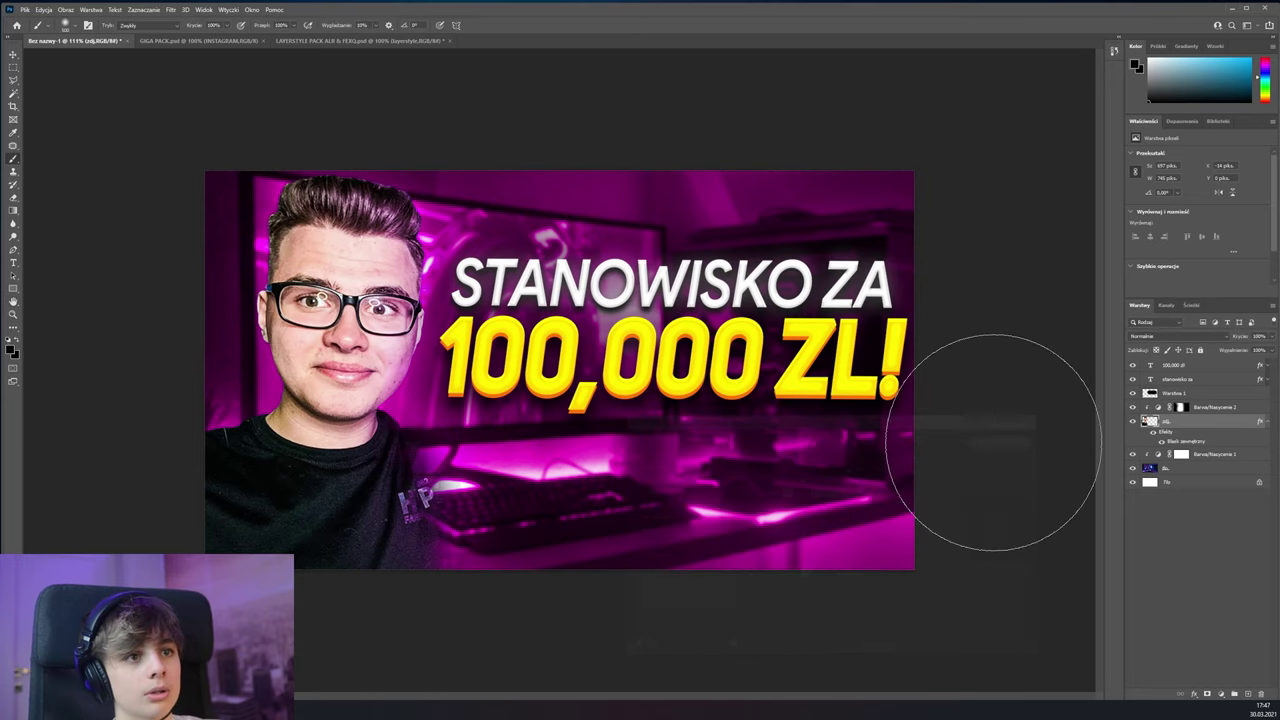
Switch to the GIGA PACK.psd document, hide the THANKS DOWNLOAD group and show the arrow group (STRZAŁKI)
scroll(577, 423, down, 3)
scroll(577, 423, up, 3)
key(v)
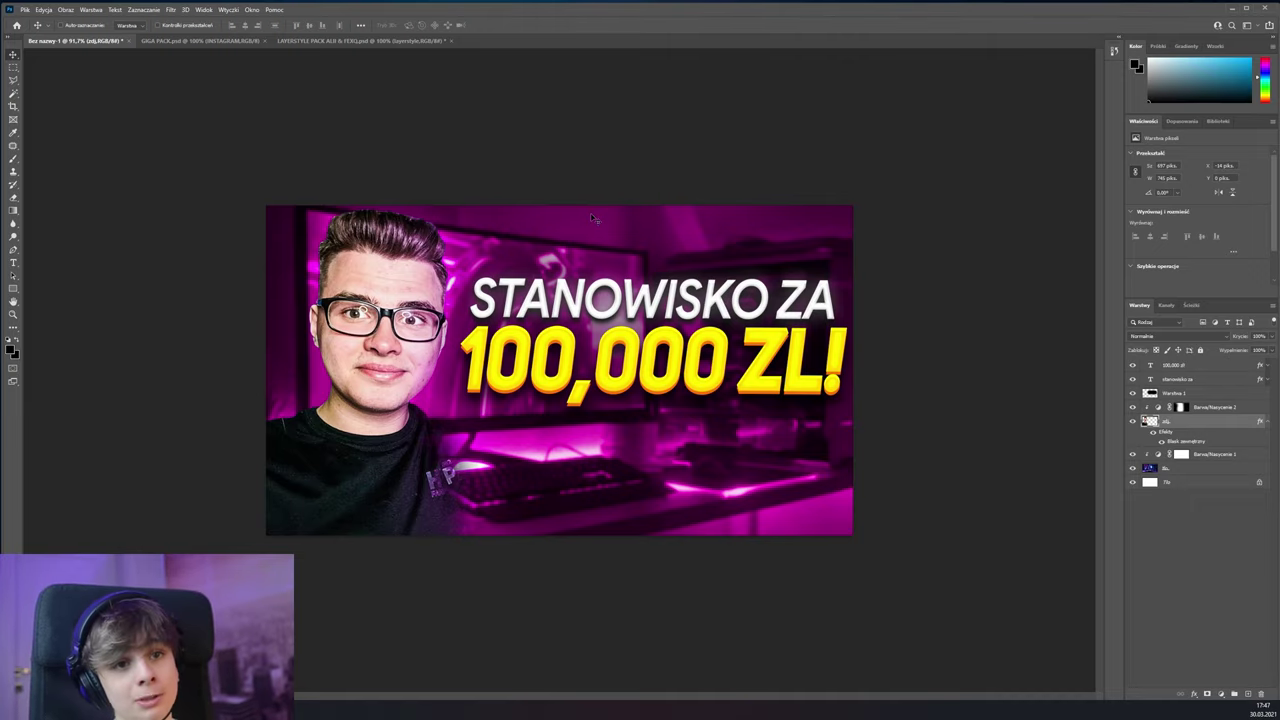
click(200, 40)
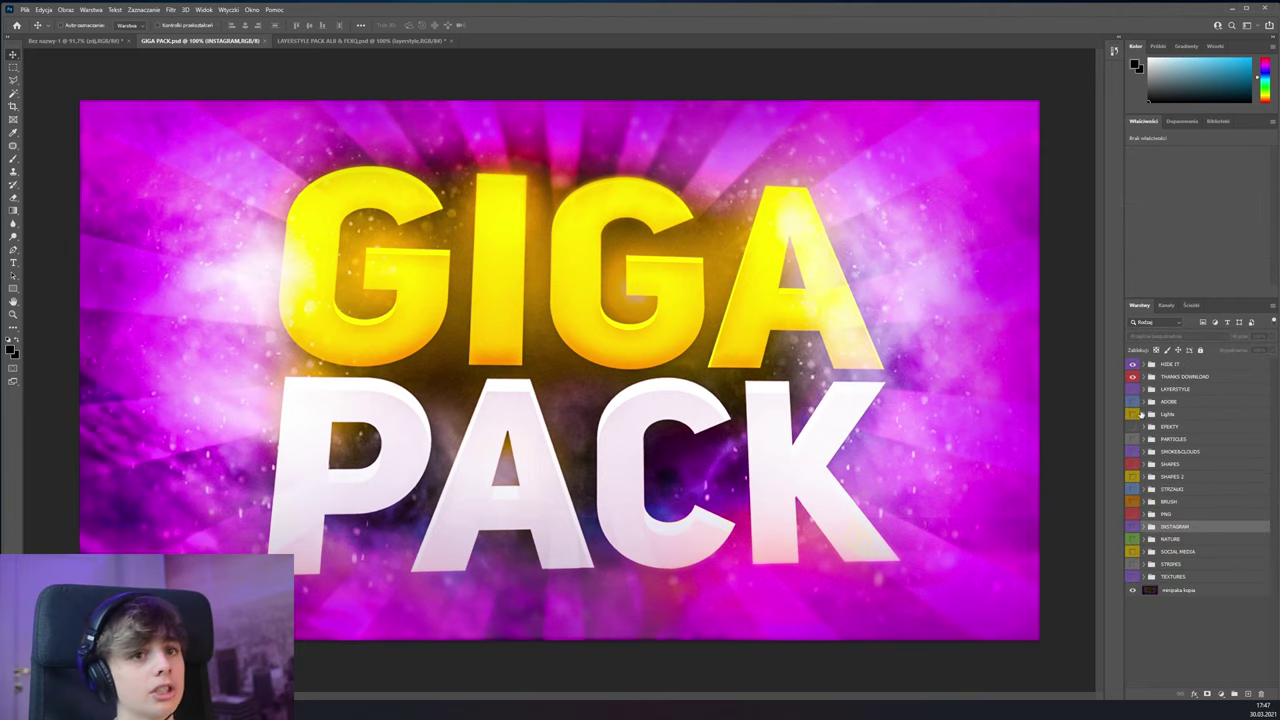
click(1132, 377)
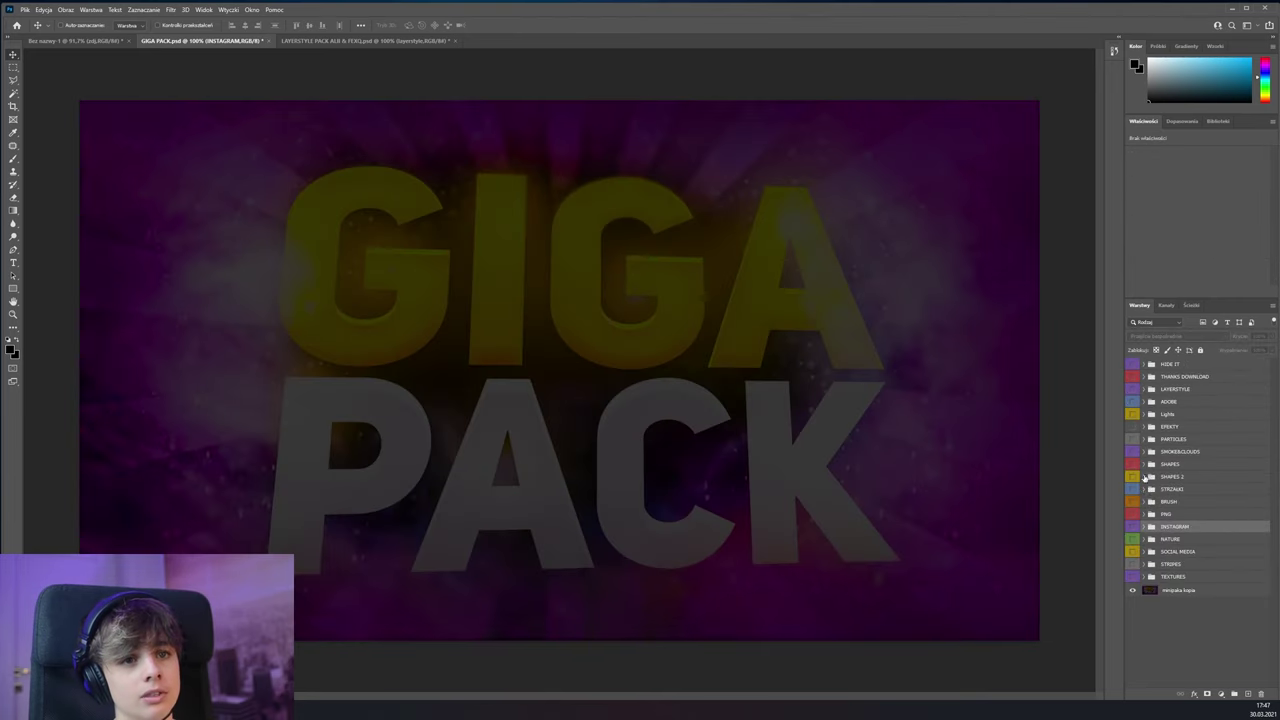
click(1142, 491)
click(1133, 489)
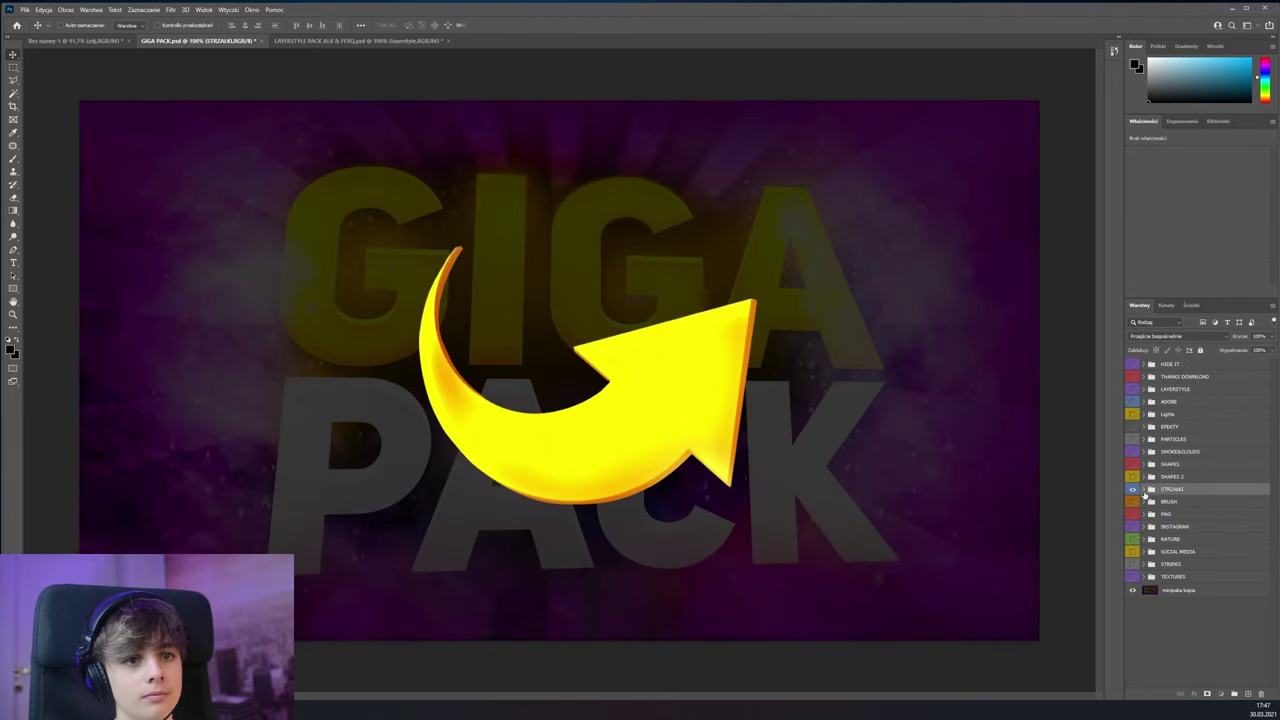
Expand the arrow group, preview its arrows and leave the yellow curved arrow displayed
click(1145, 489)
click(1134, 503)
click(1133, 503)
click(1133, 503)
click(1133, 516)
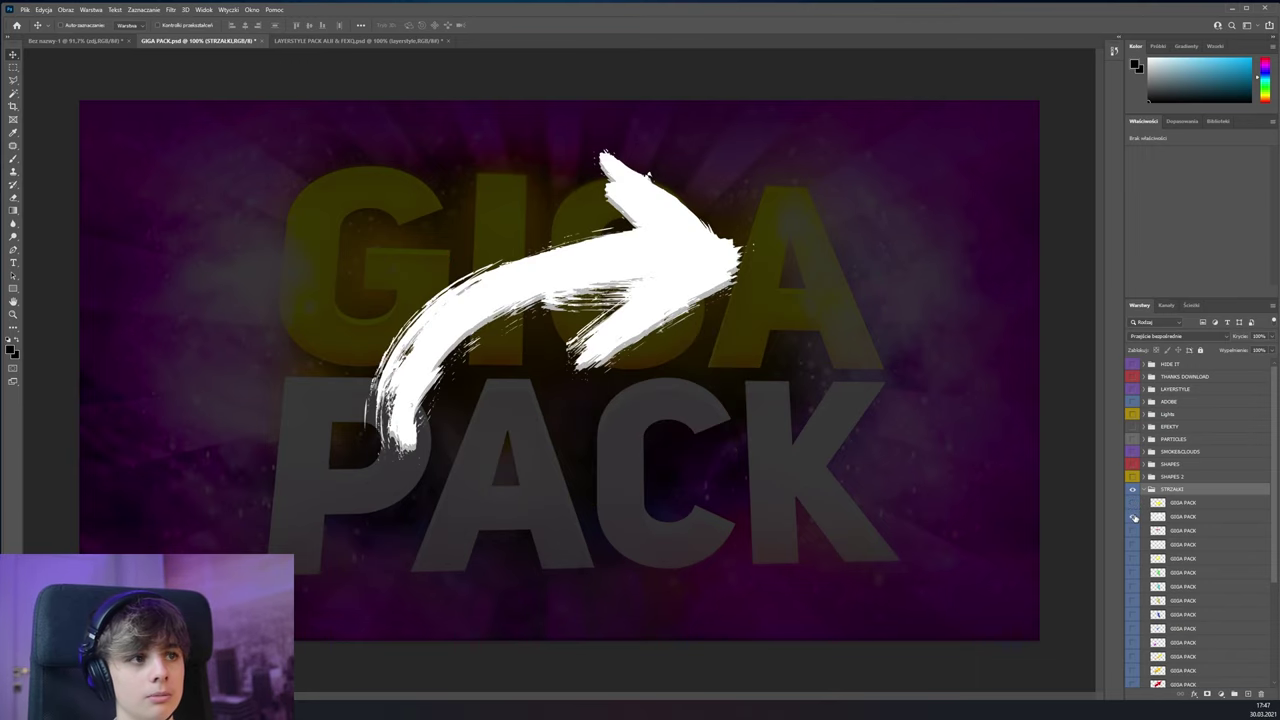
click(1133, 516)
click(1133, 503)
Copy the yellow curved arrow into the thumbnail as the topmost layer and flip it horizontally
drag(1172, 510, 776, 421)
drag(1175, 422, 1175, 372)
key(ctrl+t)
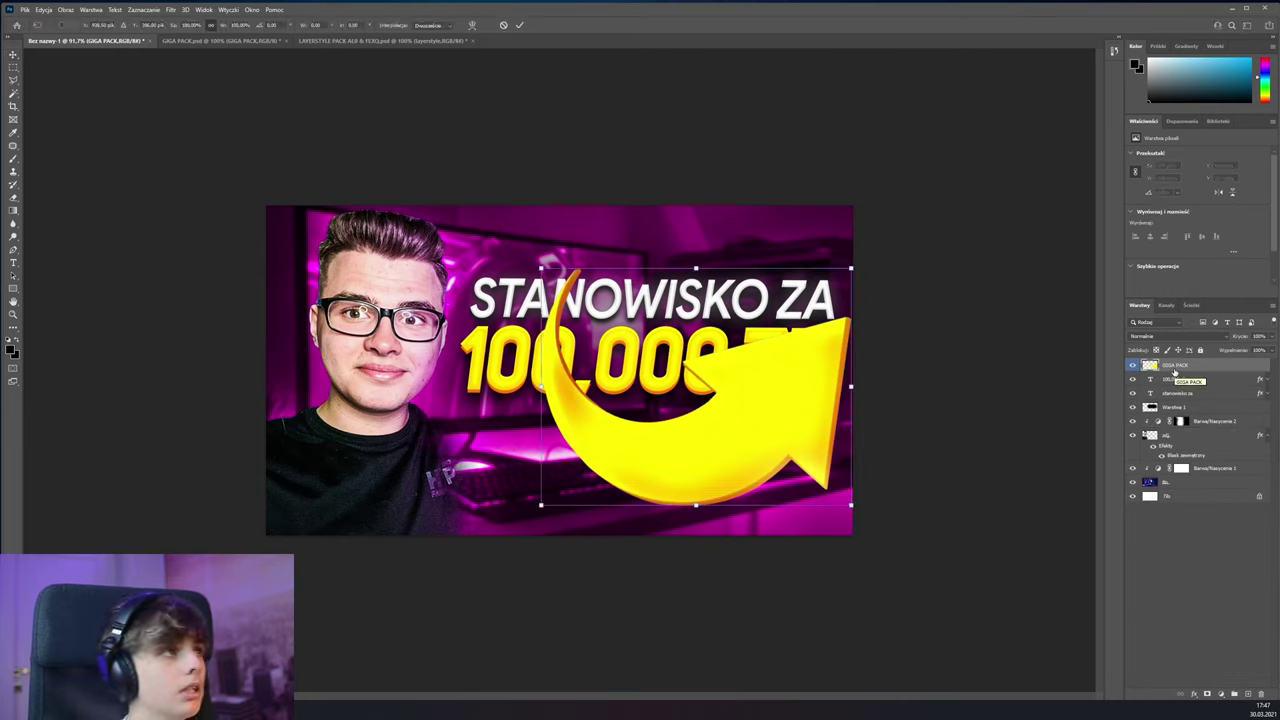
click(43, 9)
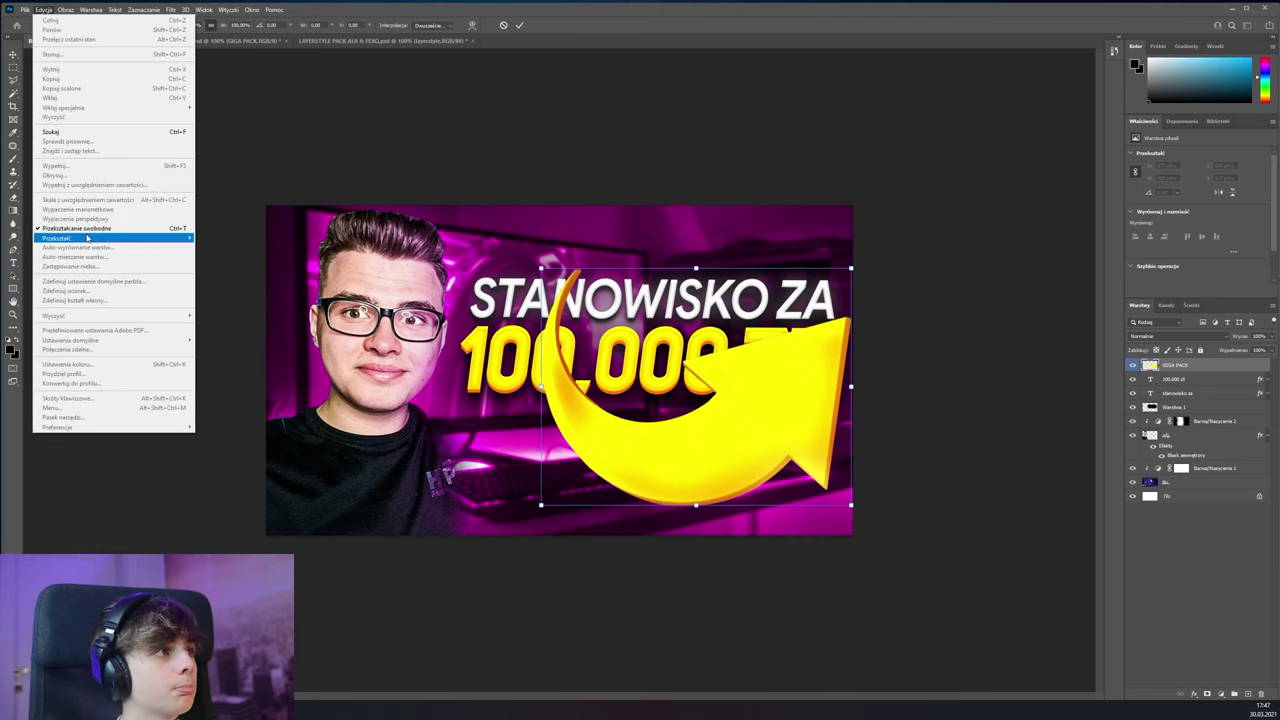
mouse_move(98, 238)
click(298, 392)
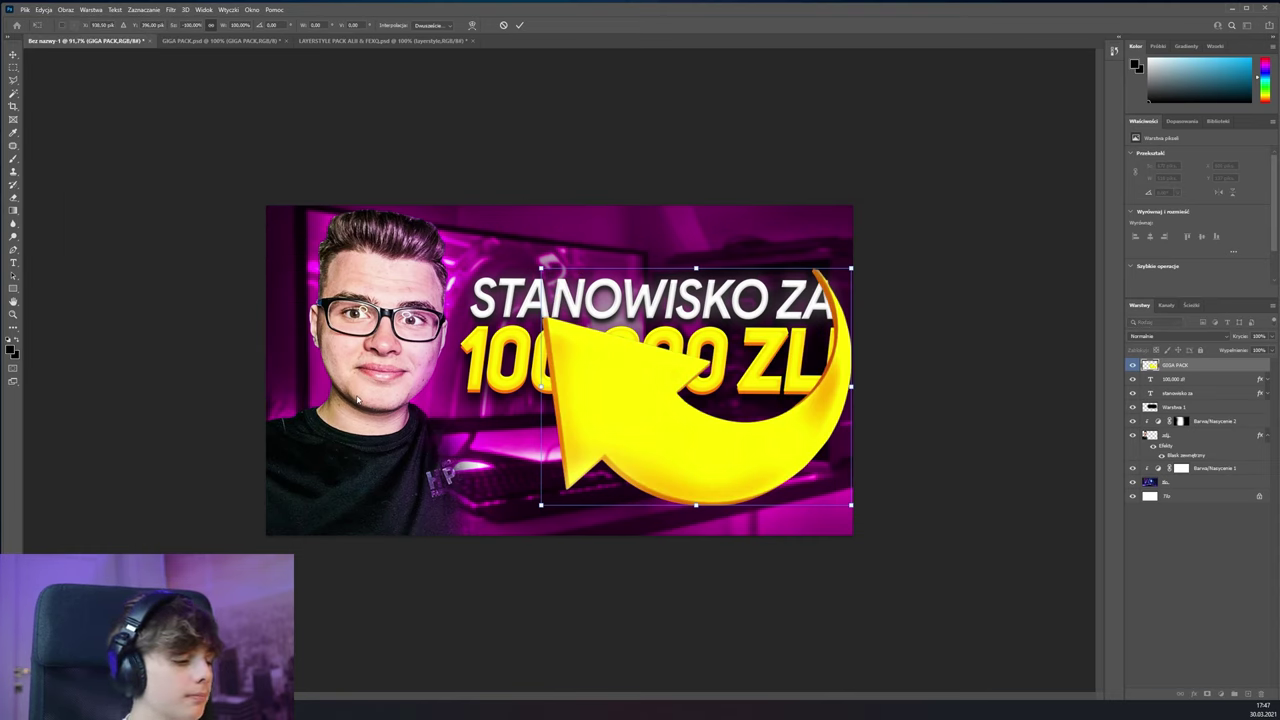
Scale the arrow to about 53%, position it below the end of the price text running off the canvas, rotate it slightly and apply
drag(760, 400, 880, 475)
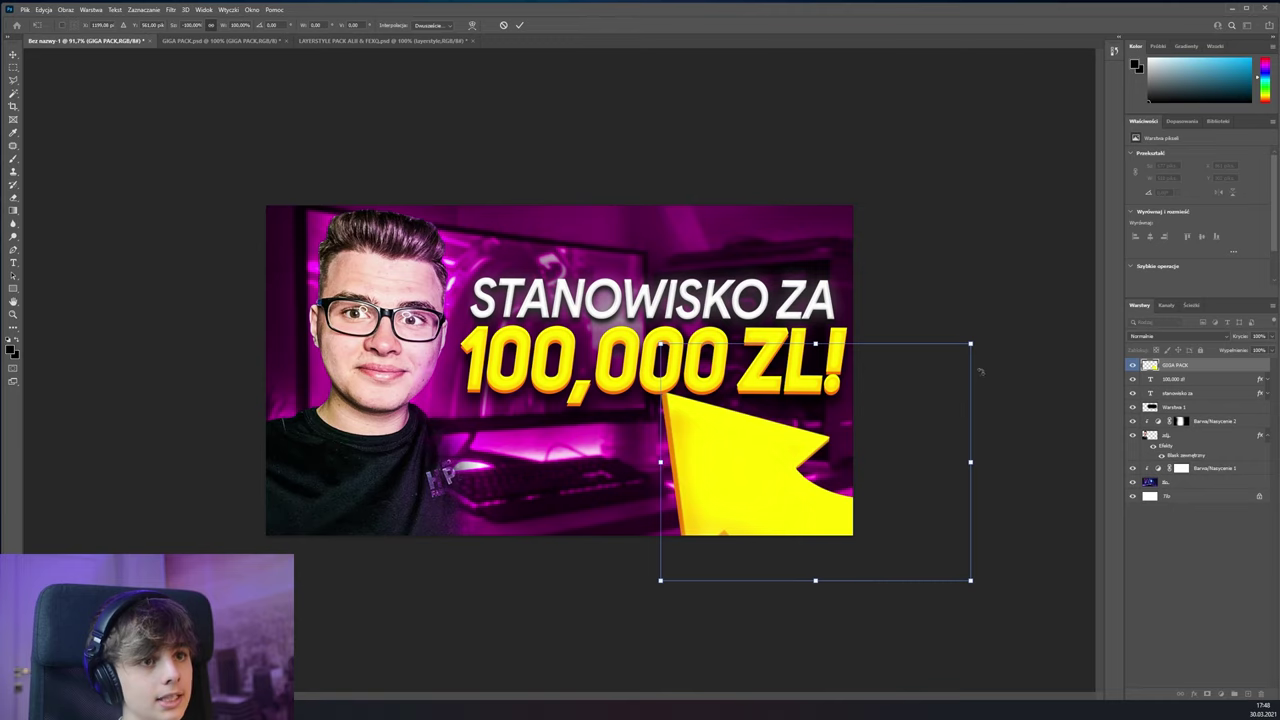
drag(970, 343, 905, 387)
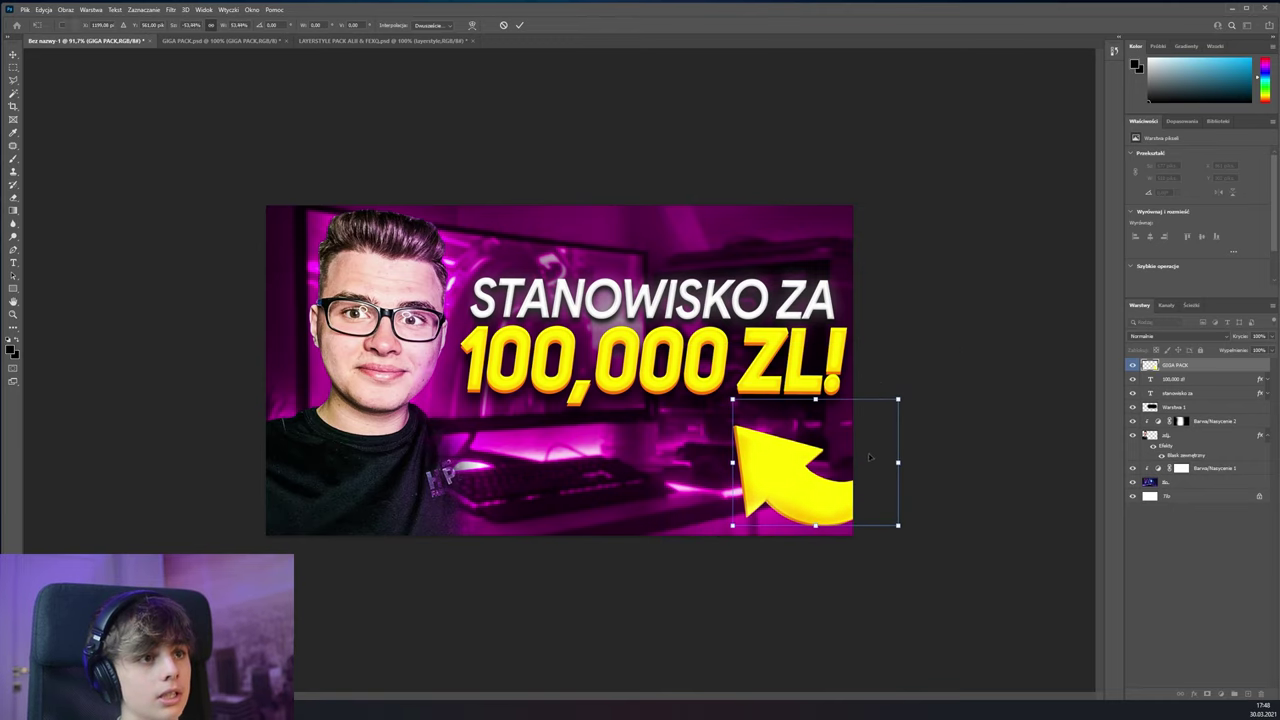
drag(895, 433, 891, 441)
drag(966, 423, 958, 405)
key(Return)
scroll(790, 405, up, 1)
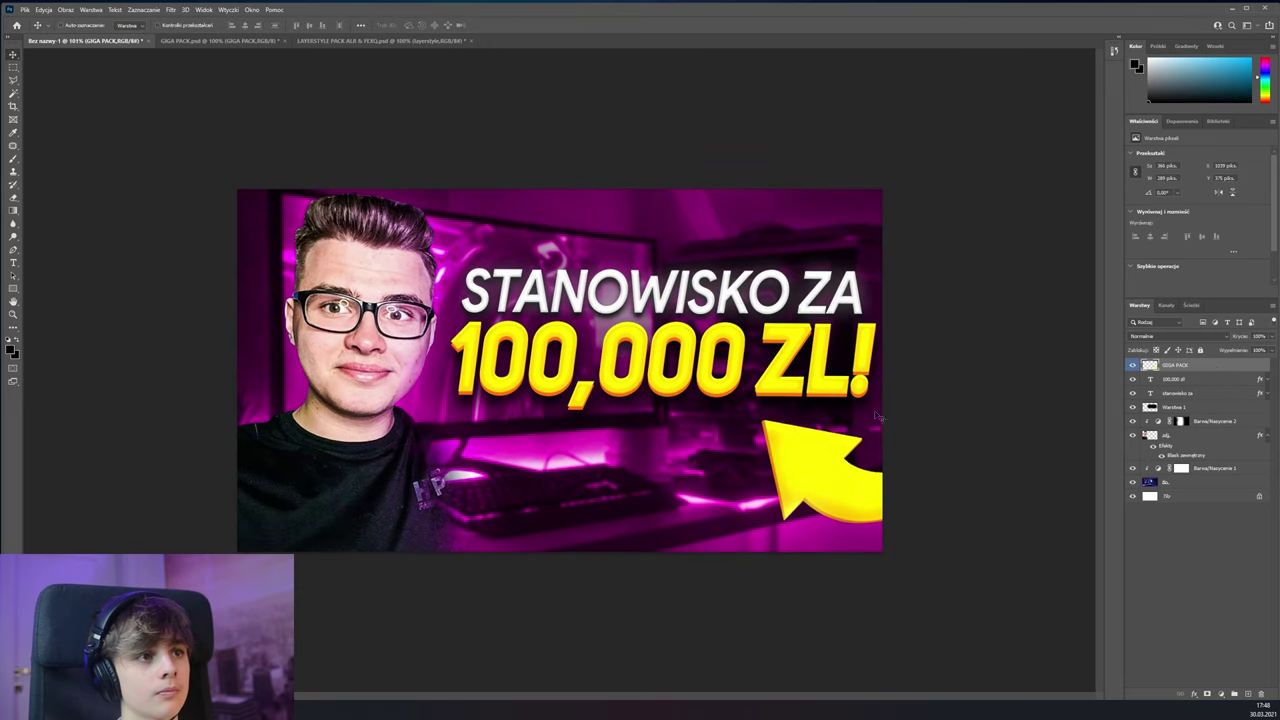
Move both title lines and their painted shadow downward together, and shift the arrow slightly lower to match
click(1175, 380)
shift+click(1178, 394)
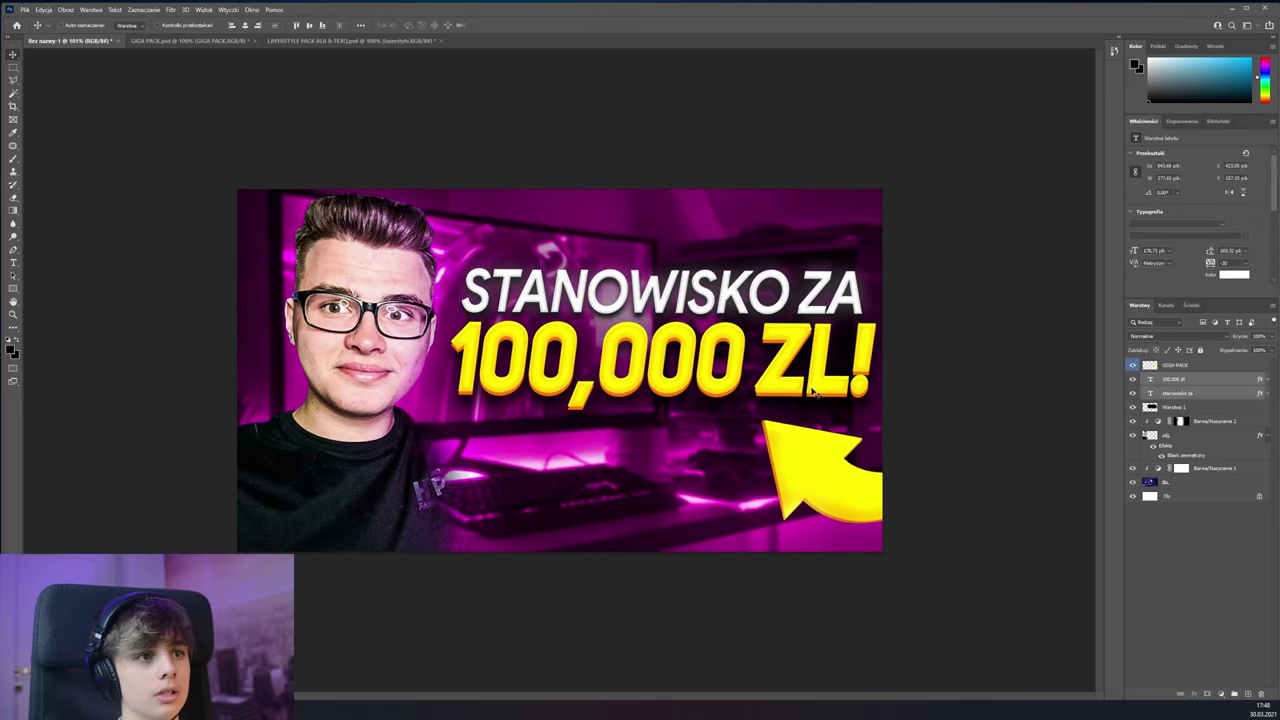
shift+click(1205, 410)
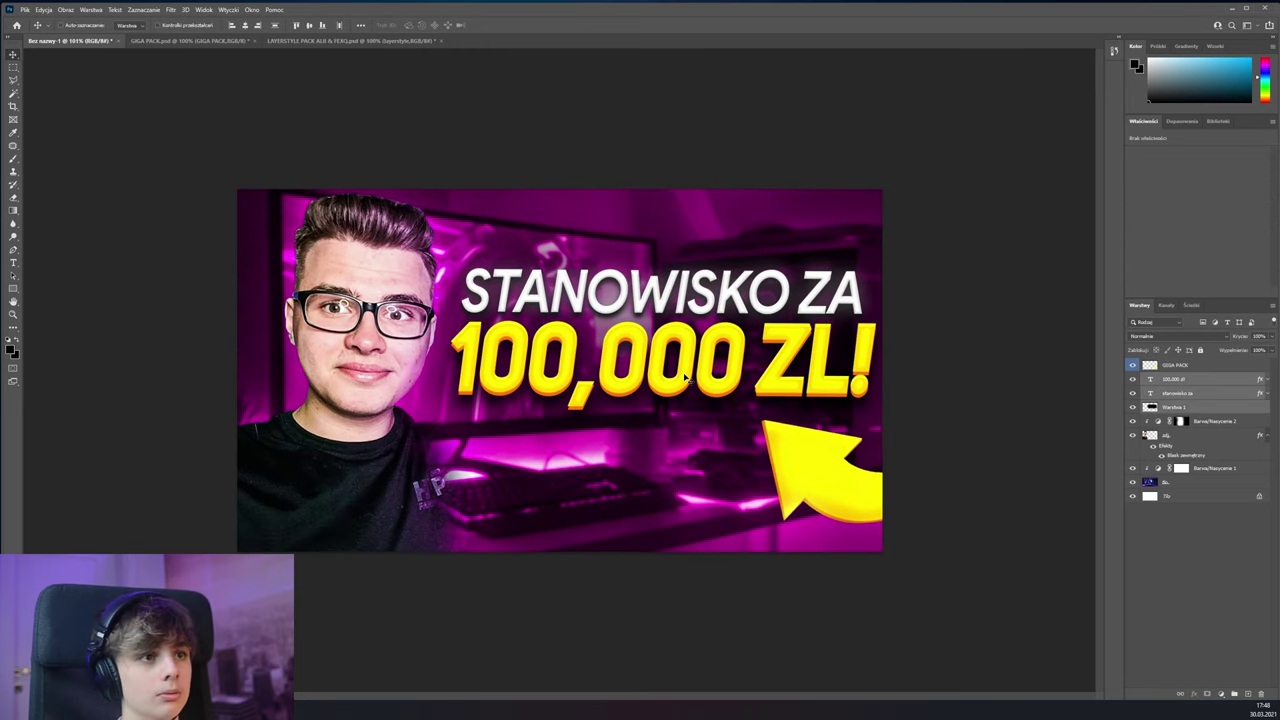
key(shift+Down)
key(shift+Down)
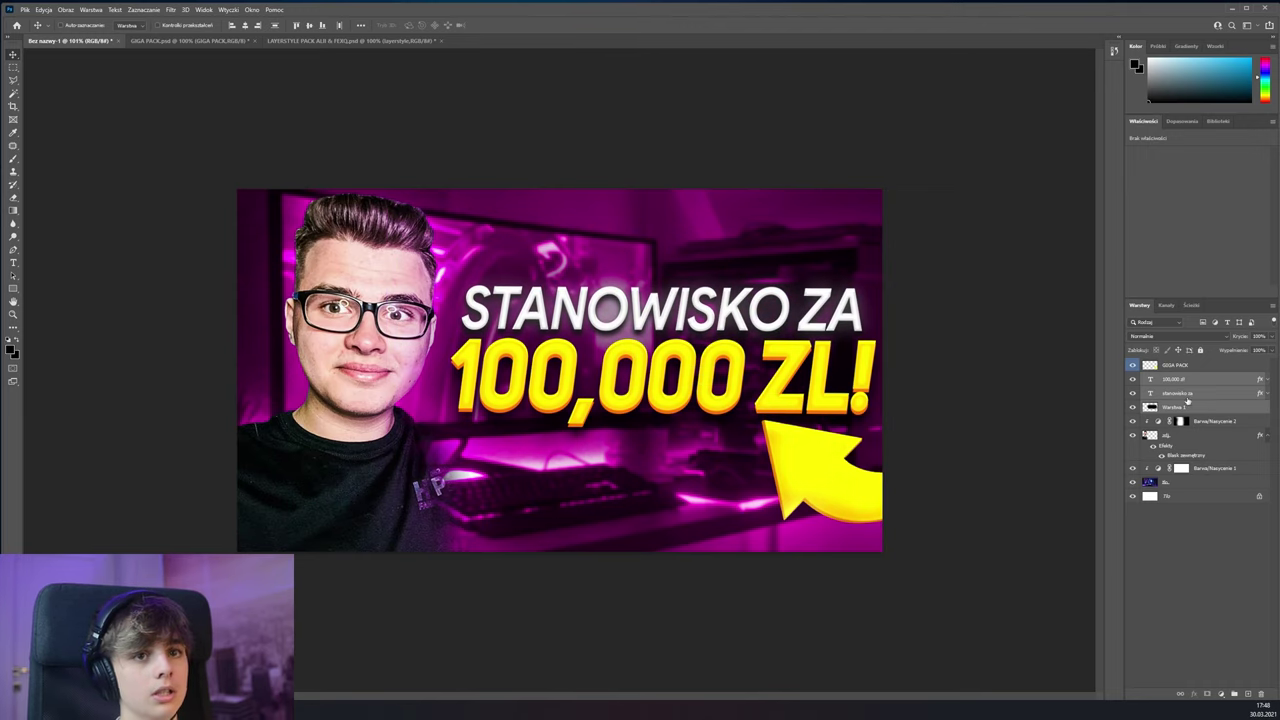
click(1183, 367)
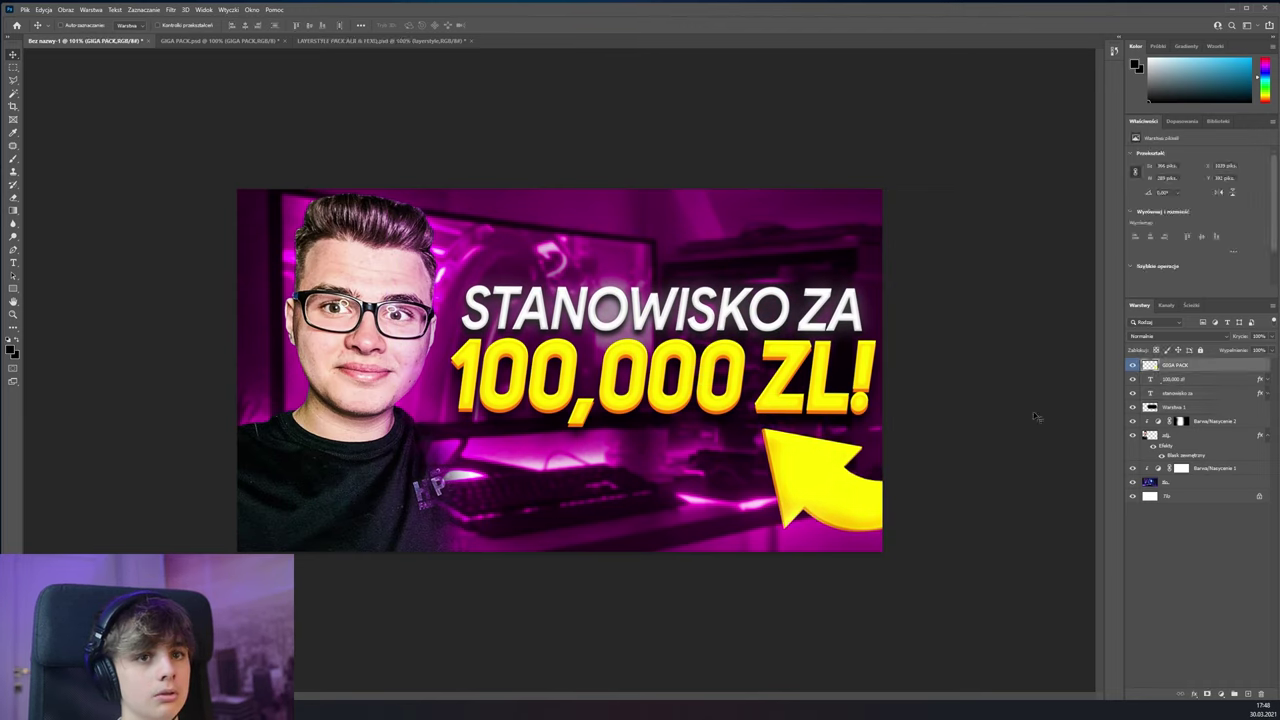
Duplicate the arrow, rotate the copy and place it beside the man's hair at the canvas's upper edge, pointing at the title
key(ctrl+j)
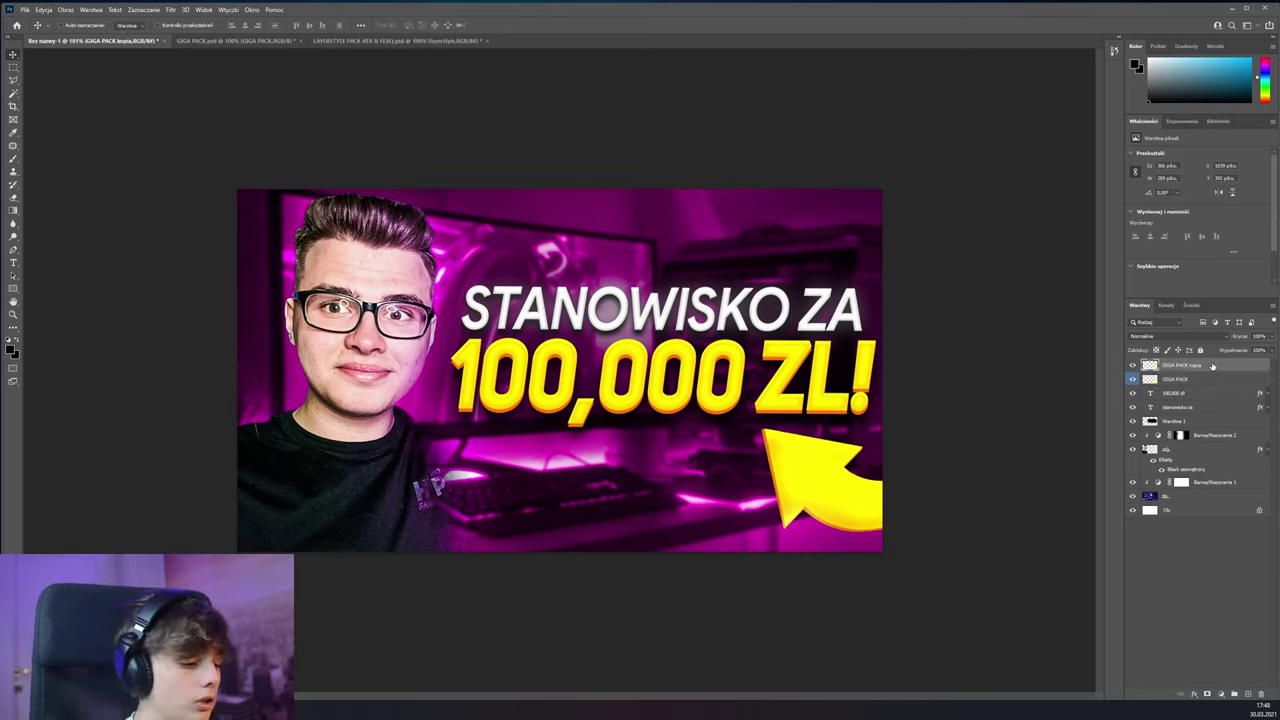
key(ctrl+t)
drag(971, 428, 925, 515)
drag(860, 470, 485, 192)
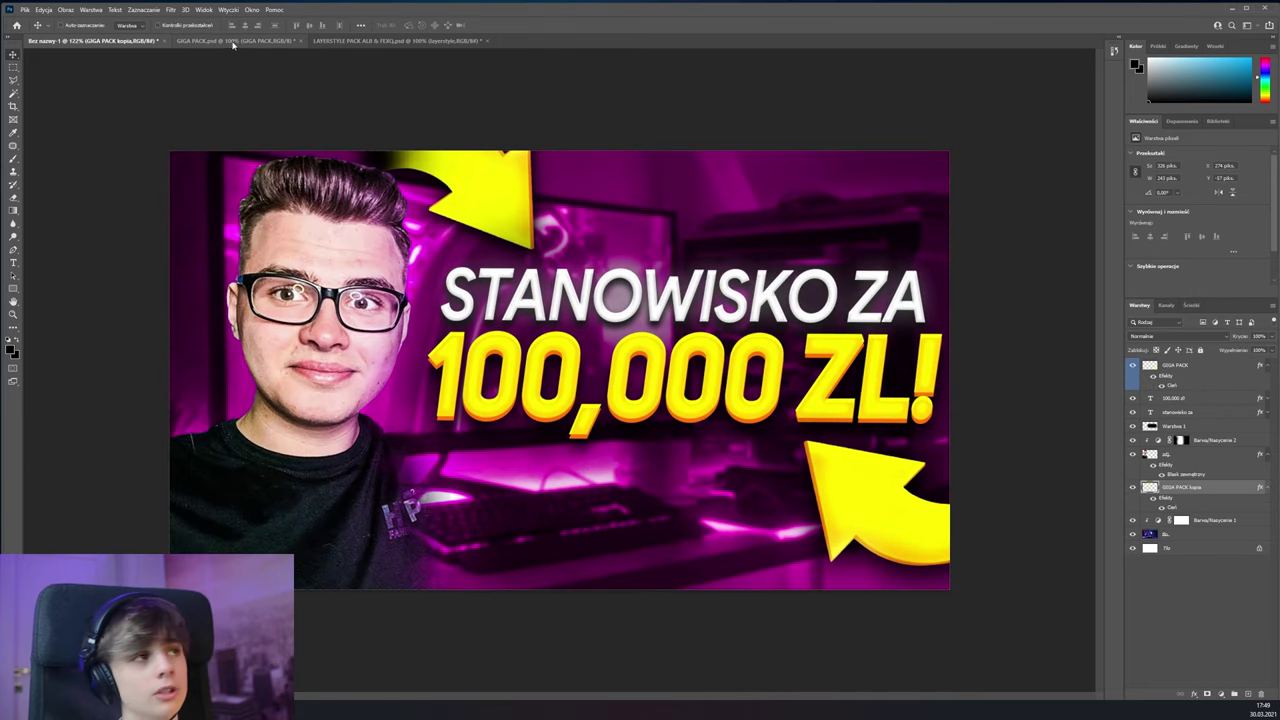
Copy the first layer of GIGA PACK.psd's PARTICLES group into the thumbnail and place it beneath the copied arrow, above the background's hue/saturation adjustment
click(233, 41)
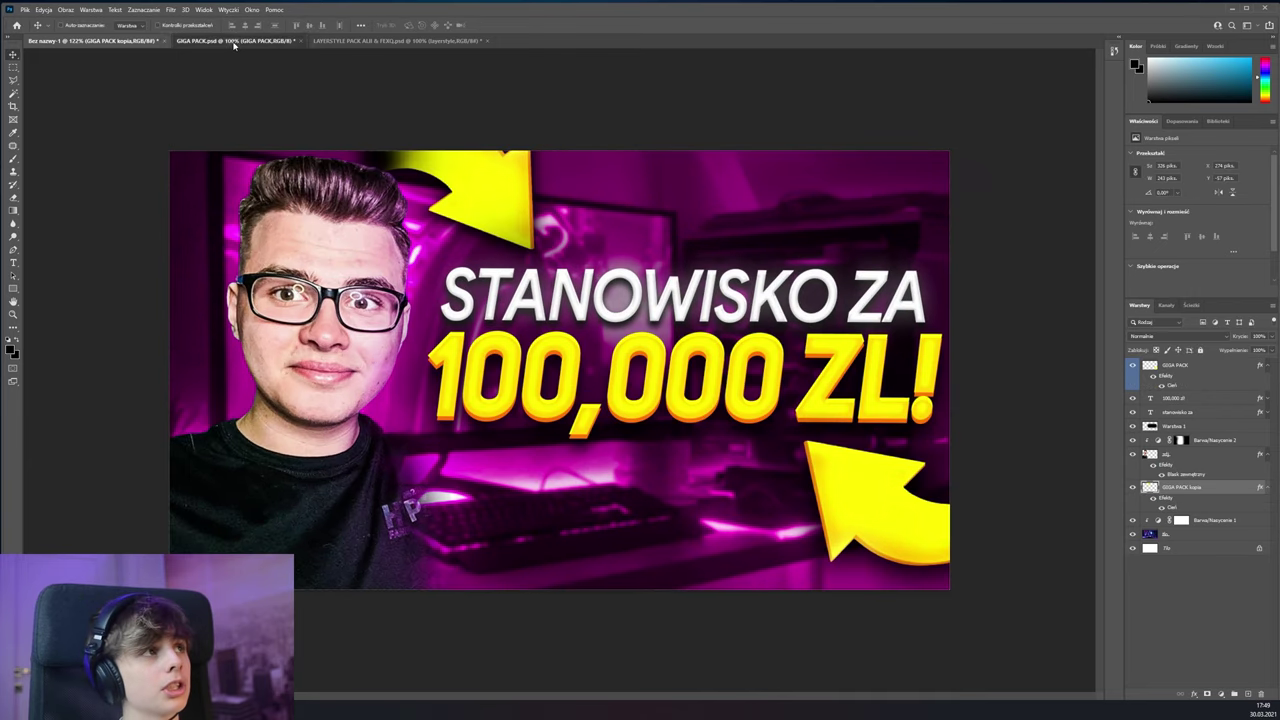
click(1133, 488)
click(1145, 489)
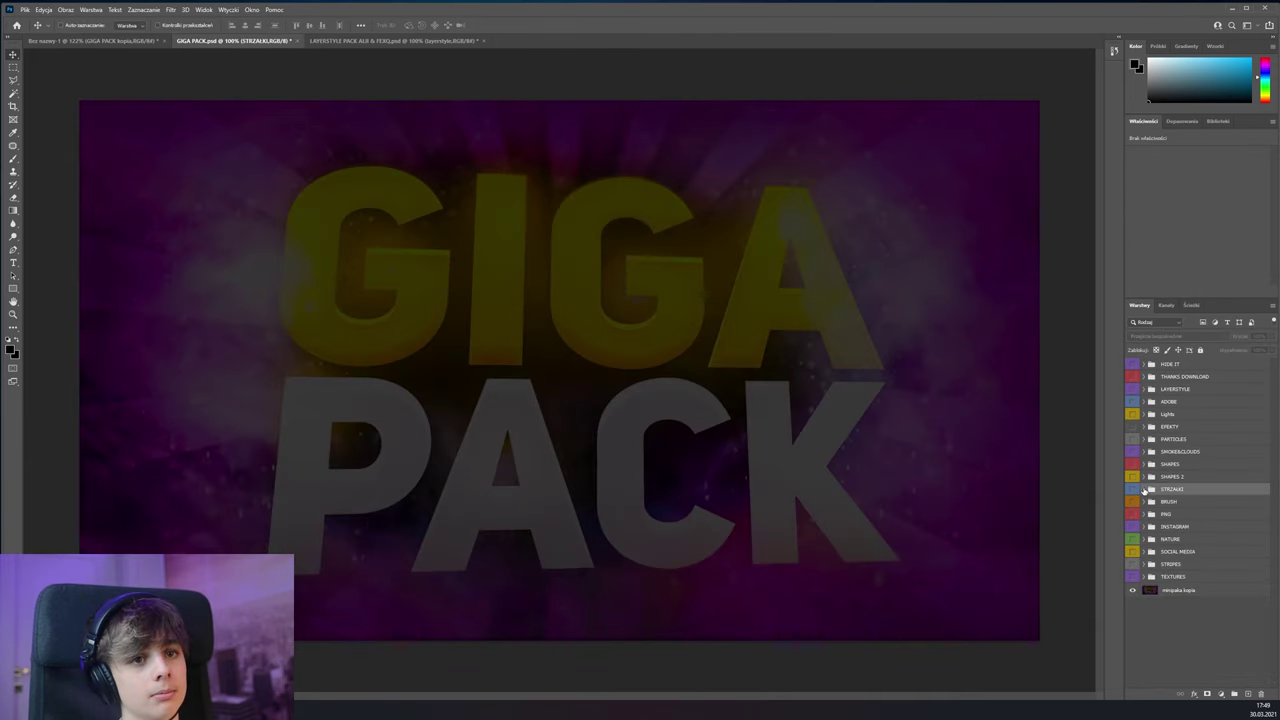
click(1143, 440)
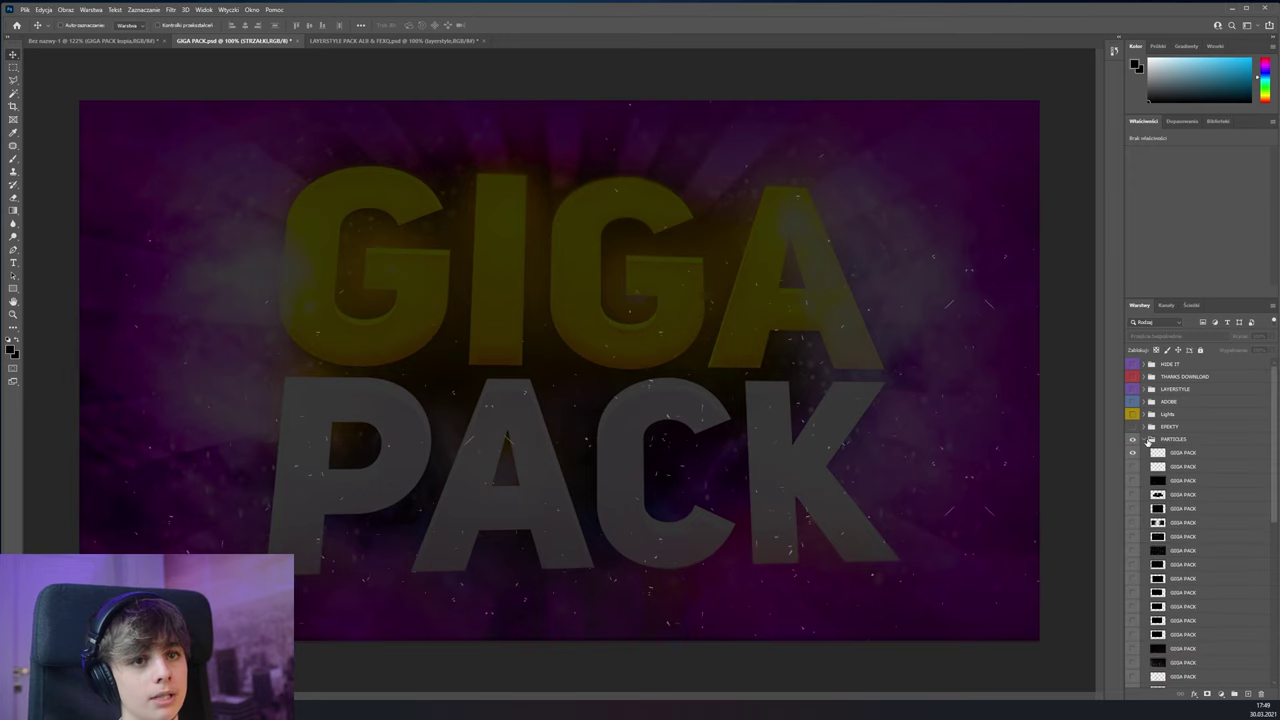
drag(1184, 455, 450, 366)
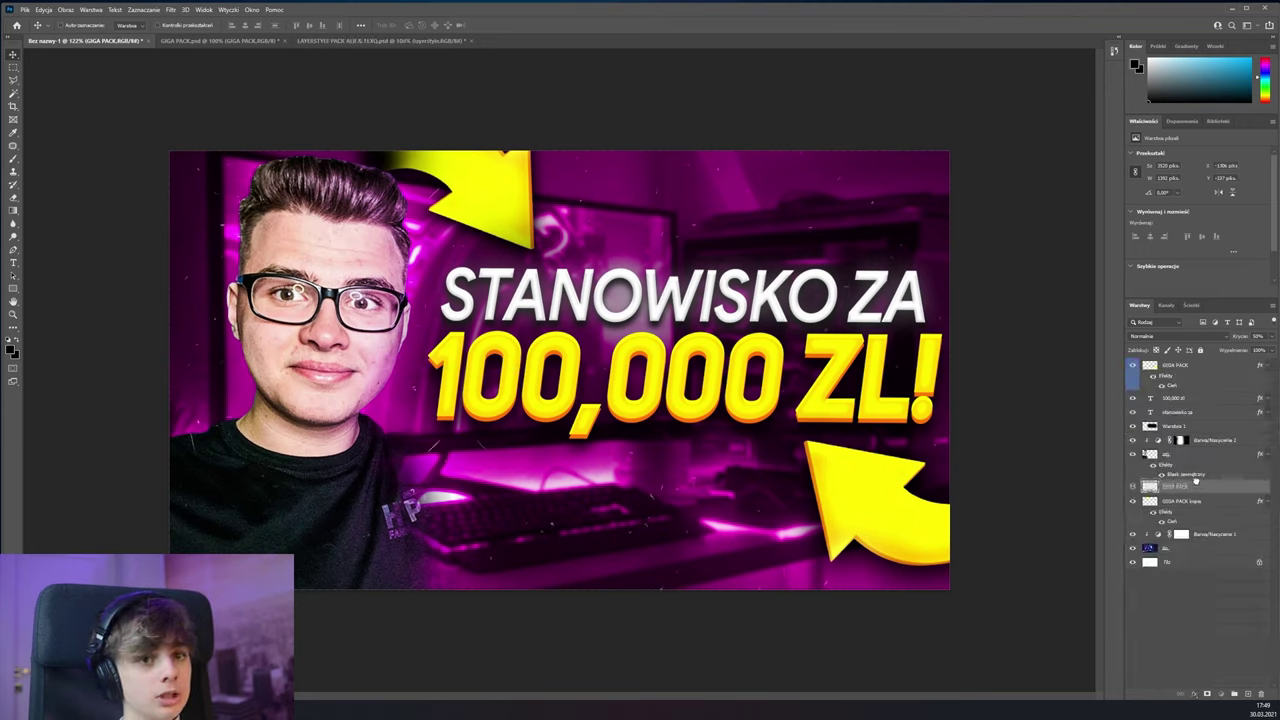
drag(1196, 481, 1196, 527)
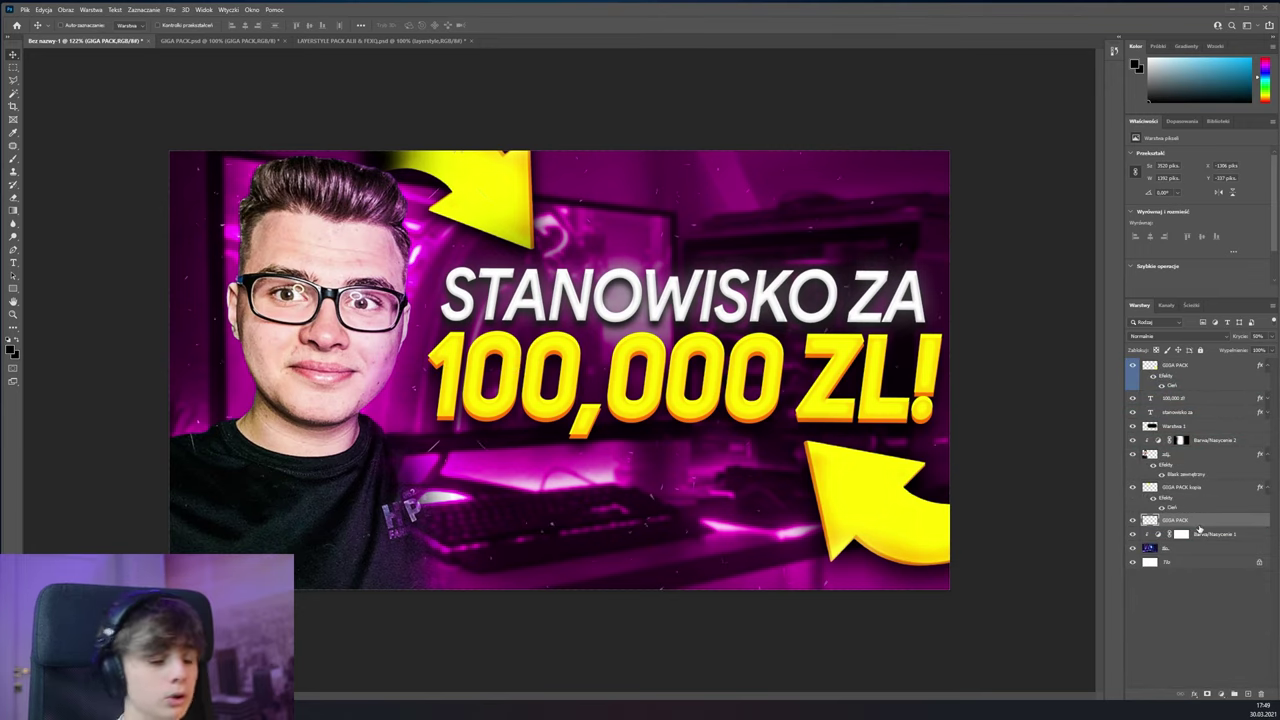
Enlarge the particles layer slightly, rotate and reposition it over the thumbnail, and apply the transformation
key(ctrl+t)
key(ctrl+0)
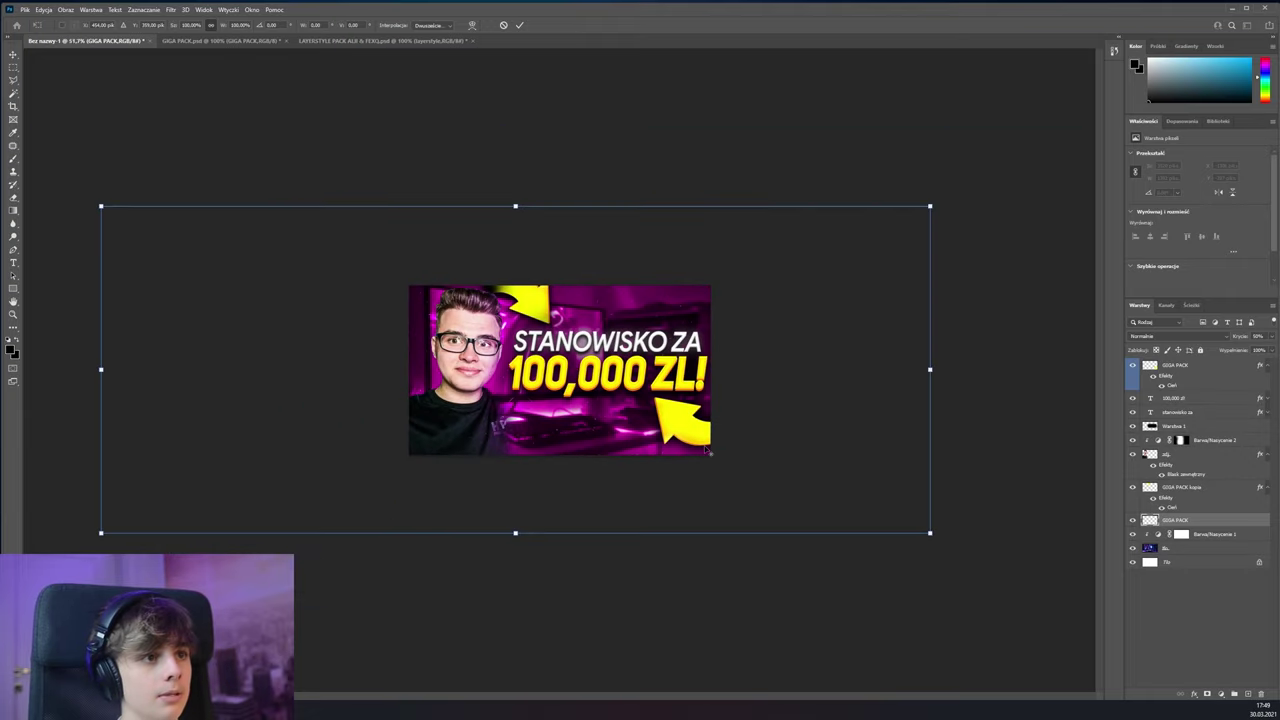
drag(928, 208, 980, 191)
drag(1029, 283, 980, 315)
drag(845, 346, 917, 356)
key(Return)
key(ctrl+plus)
key(ctrl+plus)
key(ctrl+plus)
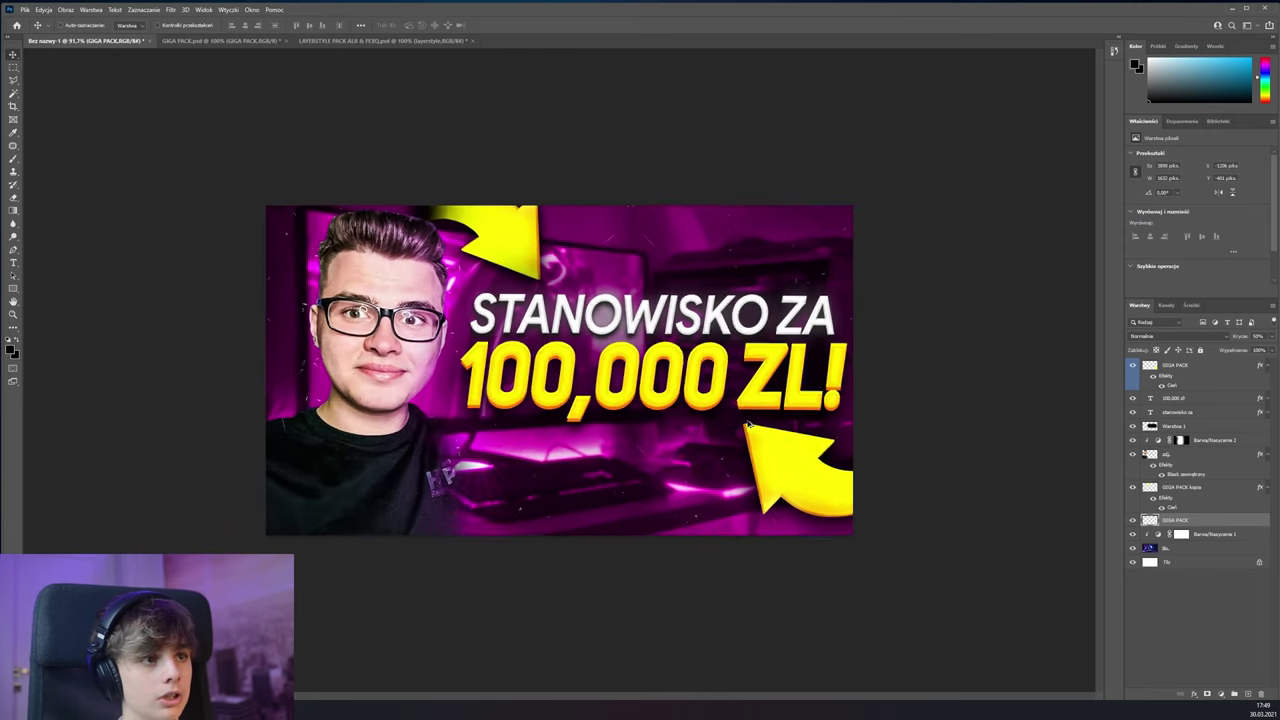
Apply a motion blur to the particles layer at an angle of -30° with a distance of 15 pixels
click(170, 9)
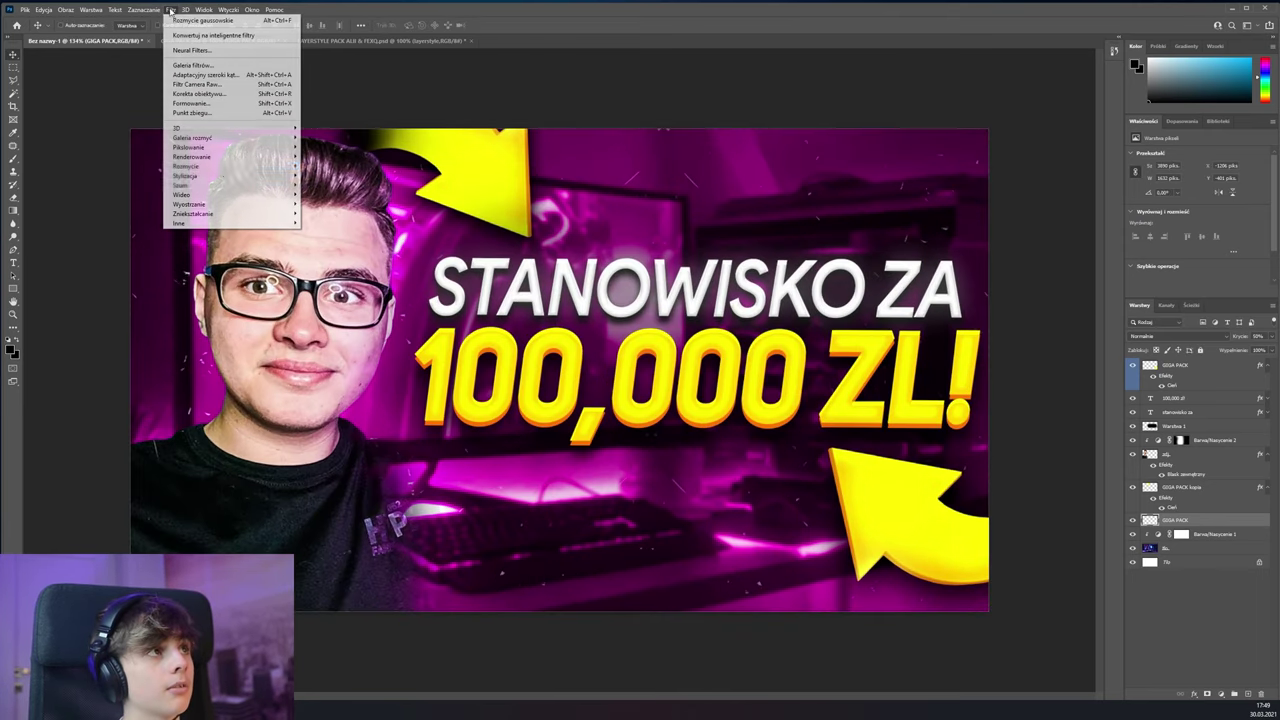
mouse_move(245, 169)
click(360, 177)
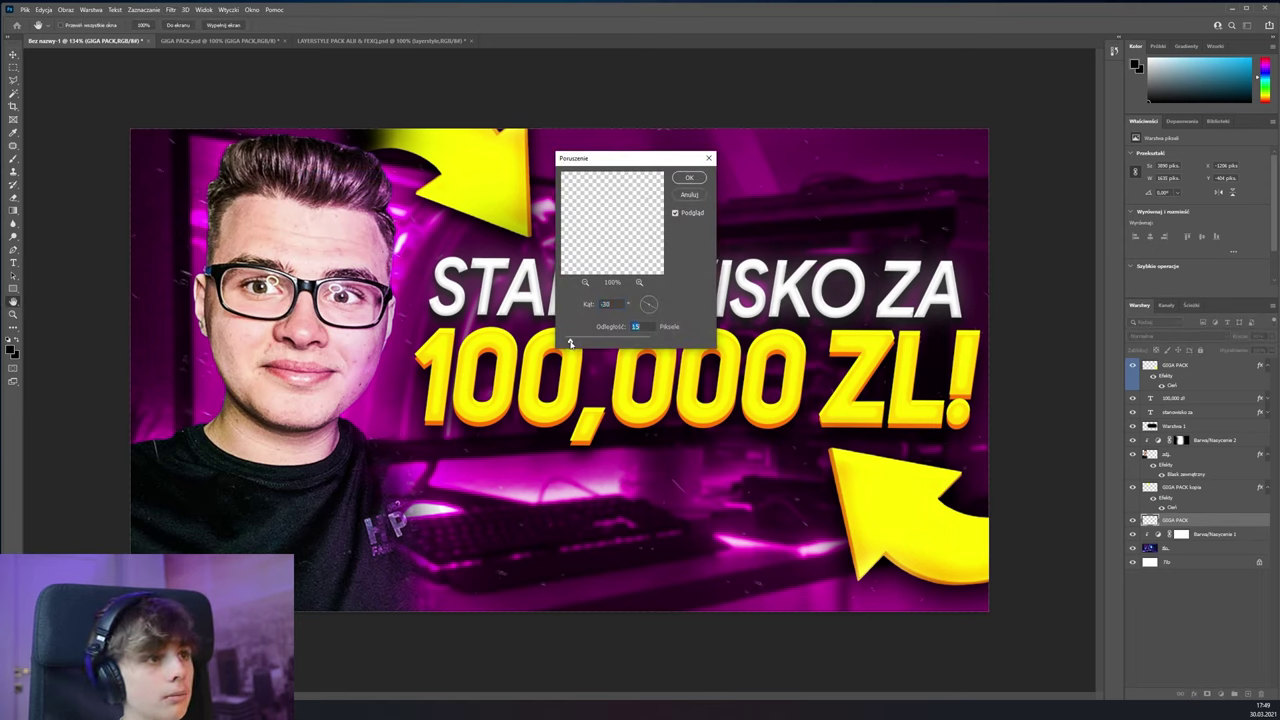
click(691, 178)
Duplicate the blurred particles layer, enlarge and reposition the copy across the canvas, and delete the original particles layer
key(ctrl+j)
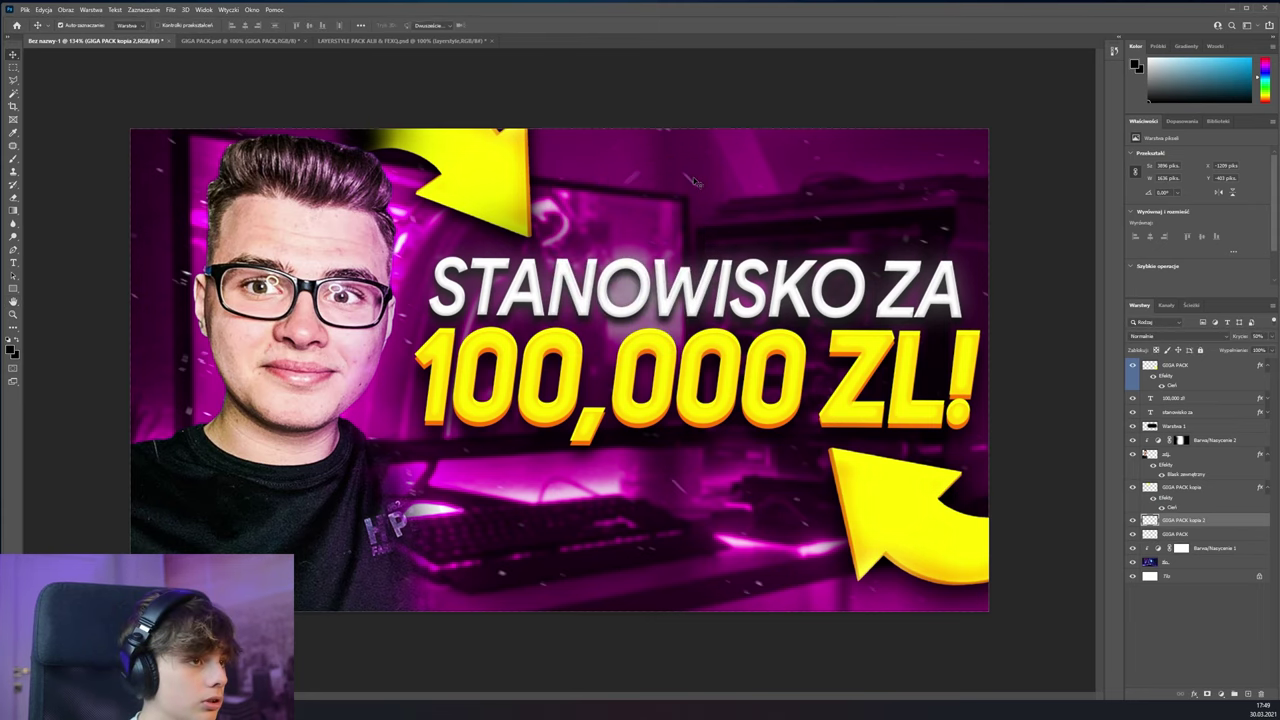
key(ctrl+t)
drag(586, 355, 855, 250)
key(Return)
click(1170, 534)
key(Delete)
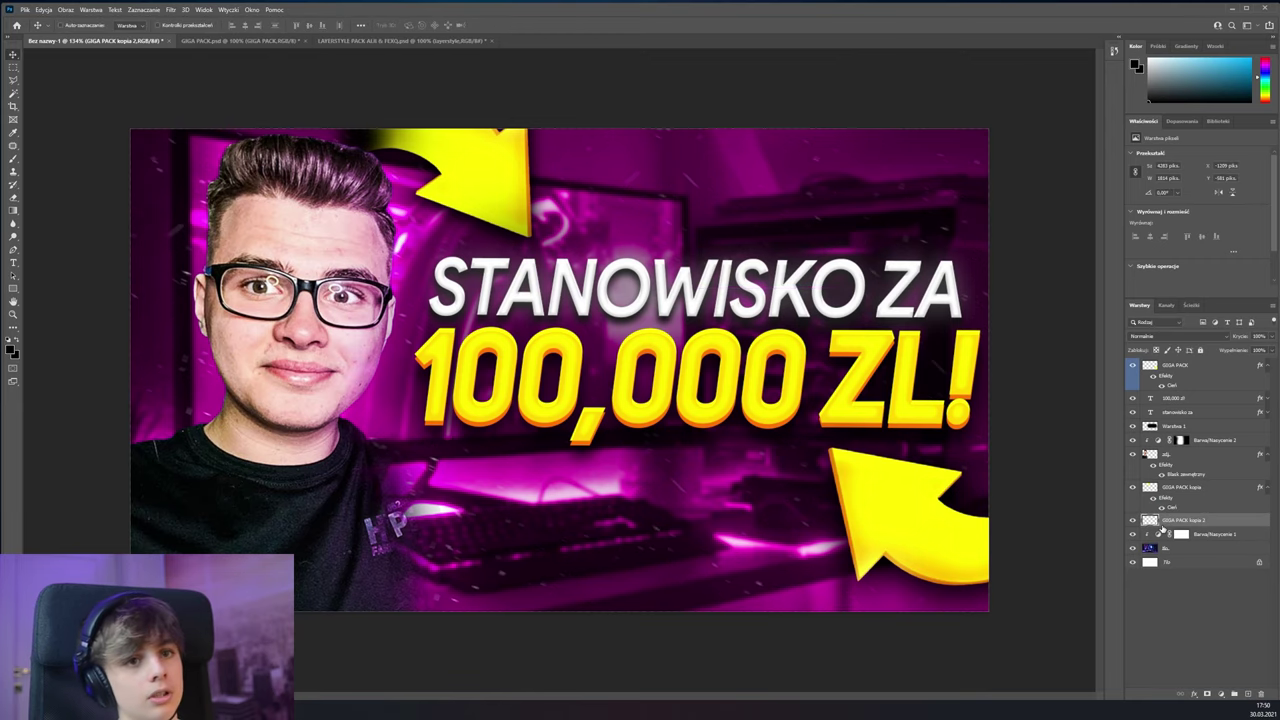
scroll(982, 447, down, 3)
key(e)
scroll(443, 491, down, 3)
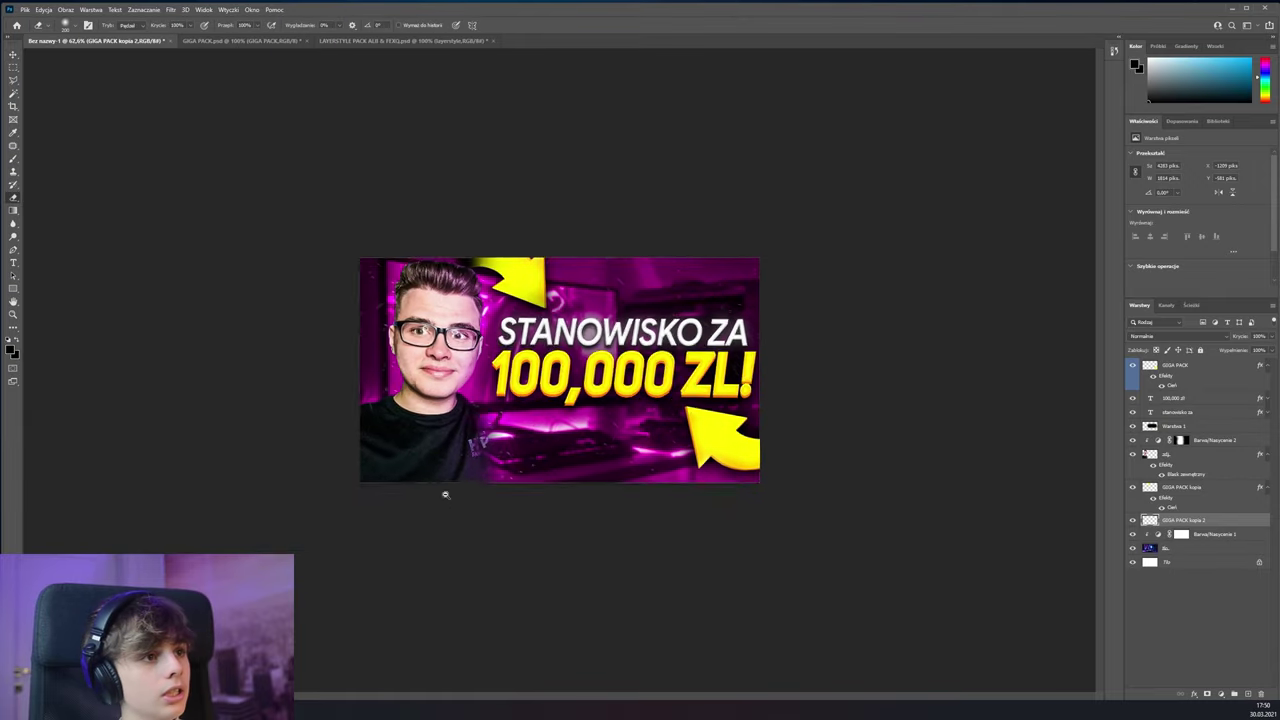
key(bracketright)
key(bracketright)
key(bracketright)
key(bracketright)
key(bracketright)
key(bracketright)
key(bracketright)
key(bracketright)
key(bracketright)
key(bracketright)
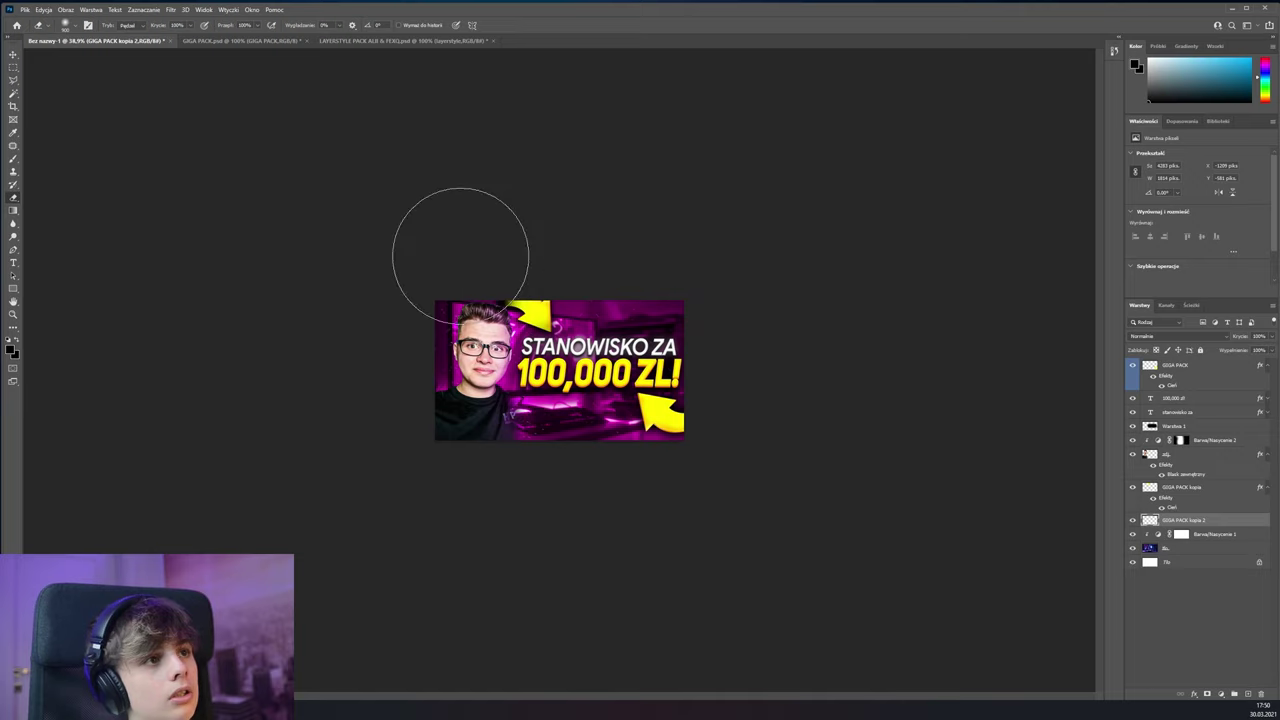
scroll(553, 340, down, 1)
scroll(553, 342, up, 4)
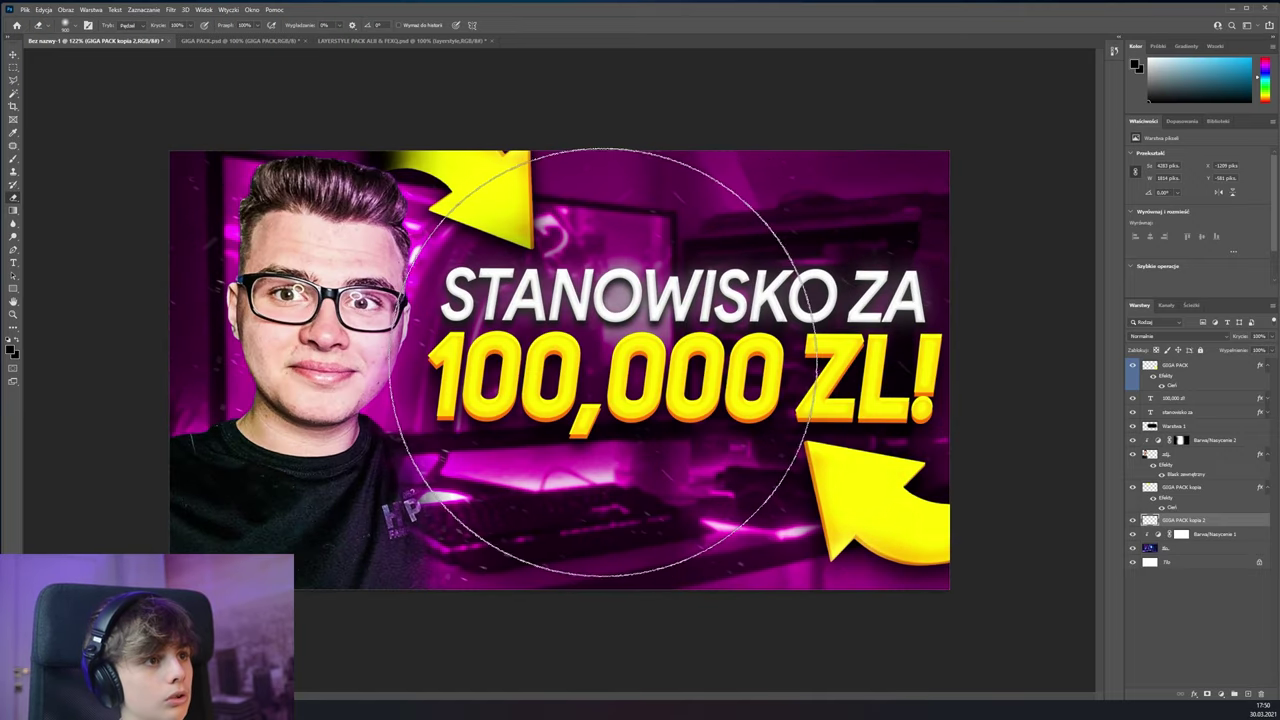
key(v)
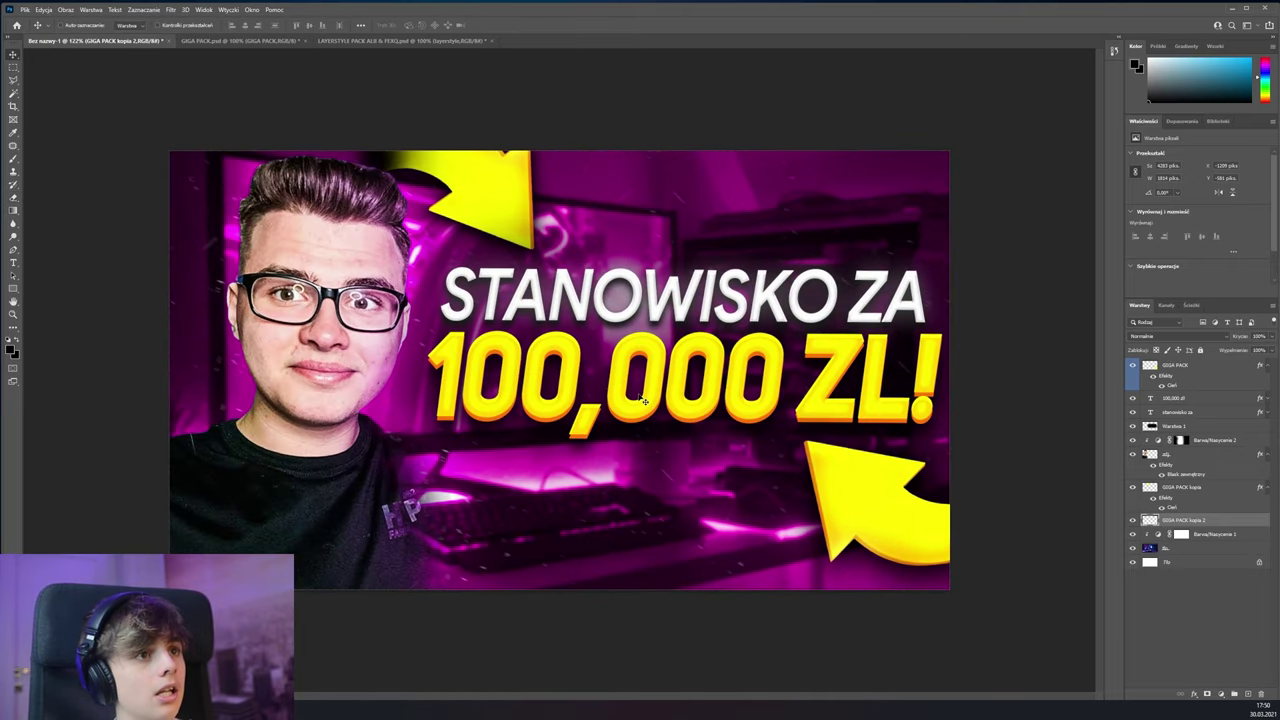